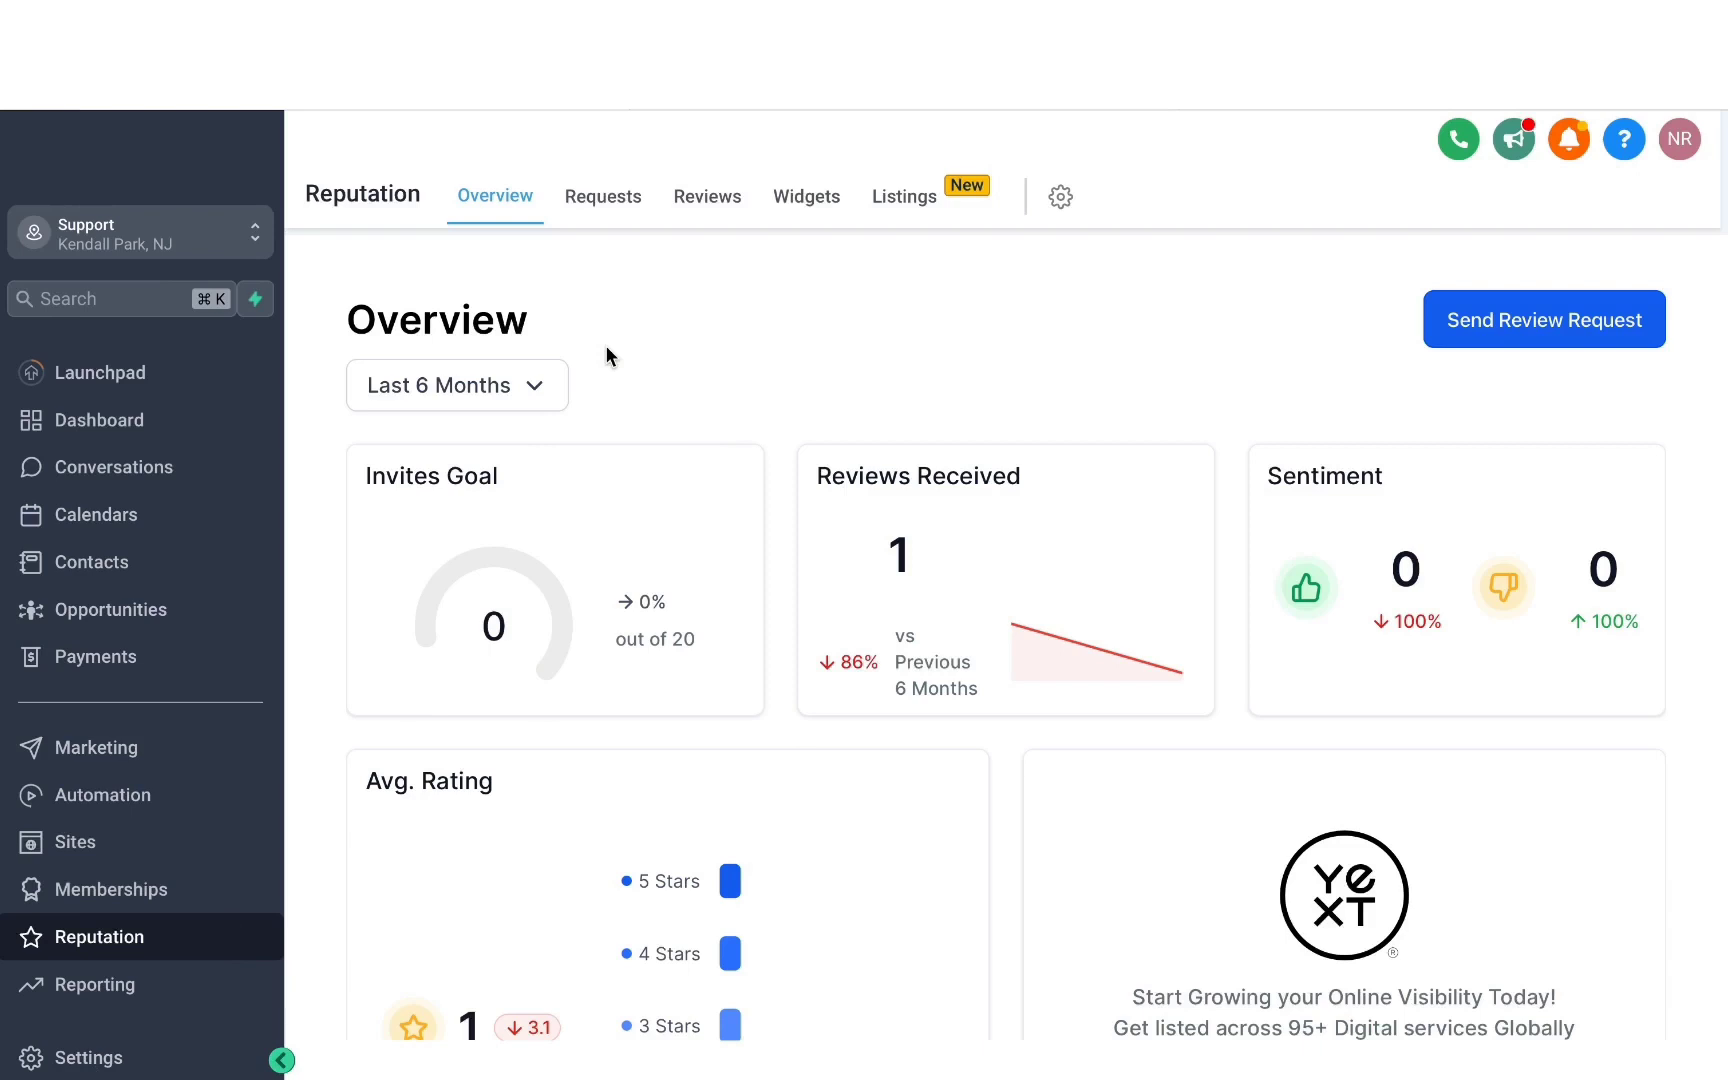
Go to the Integrations settings to begin connecting a Google account for Lead Connector.
left_click(92, 1060)
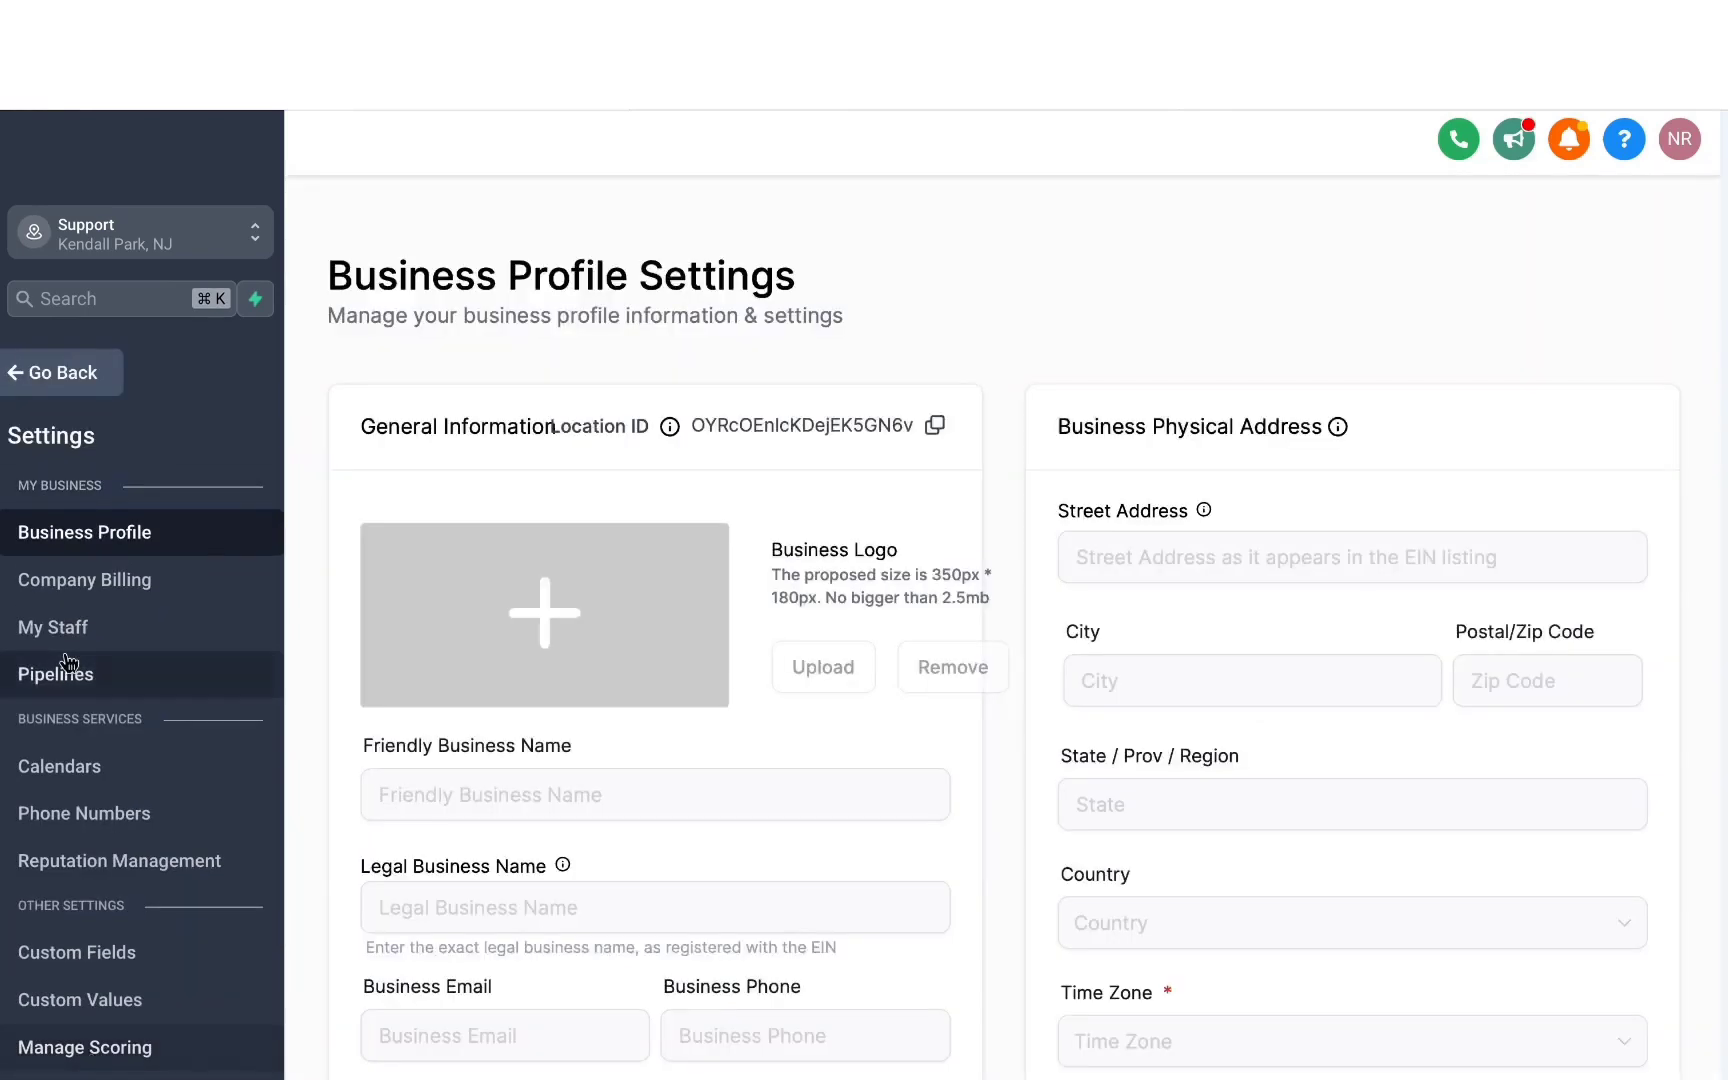
scroll(70, 663, "down", 5)
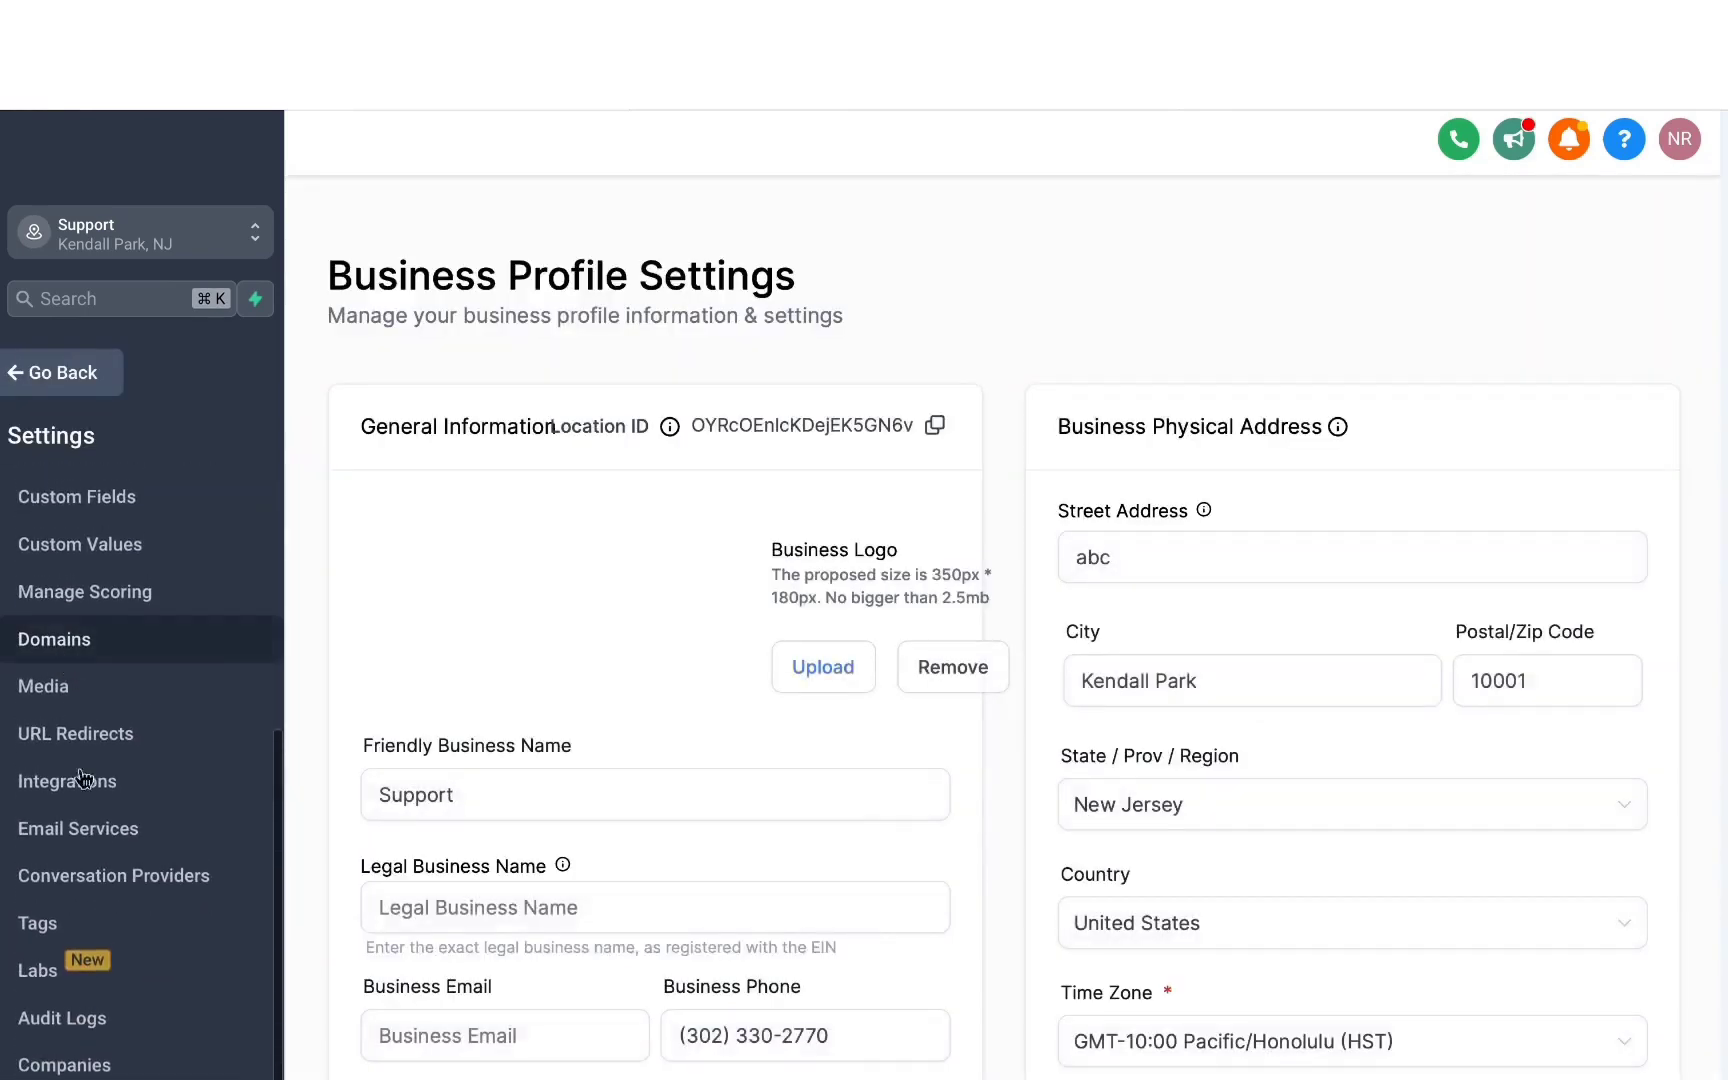
left_click(67, 785)
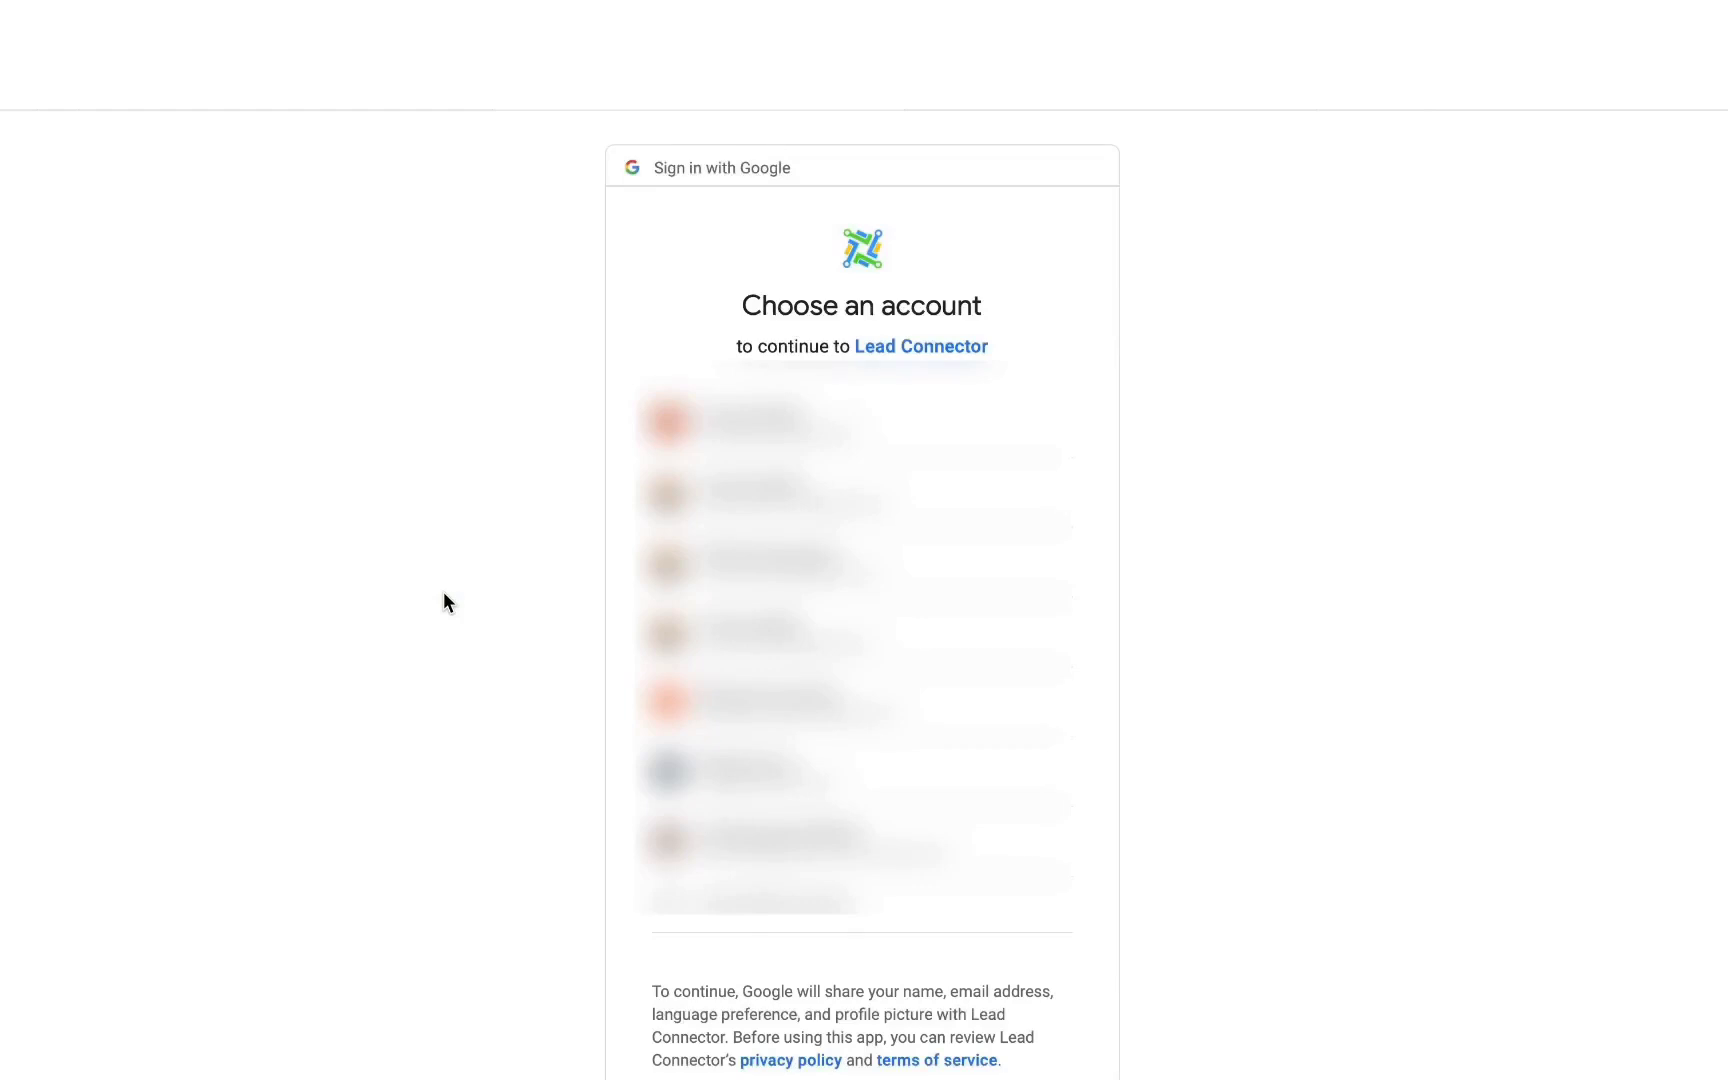
Sign in with the first Google account and allow Lead Connector the requested access.
left_click(752, 436)
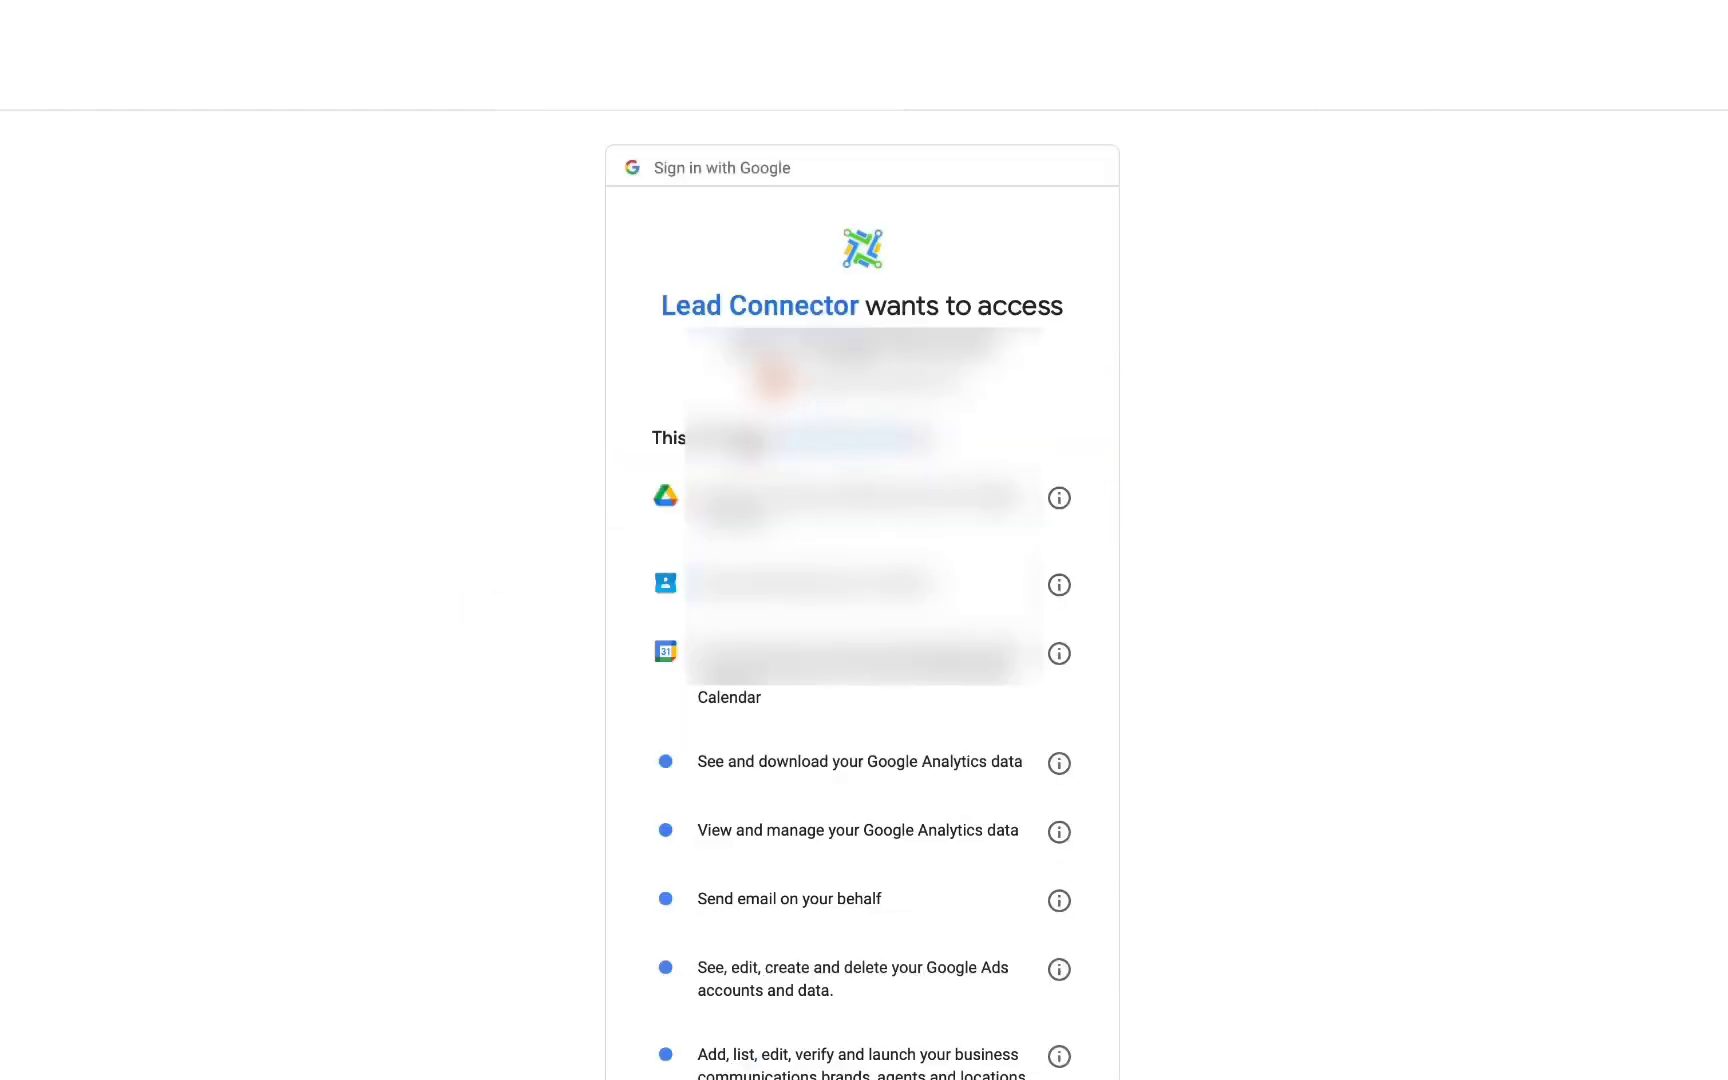
scroll(990, 799, "down", 5)
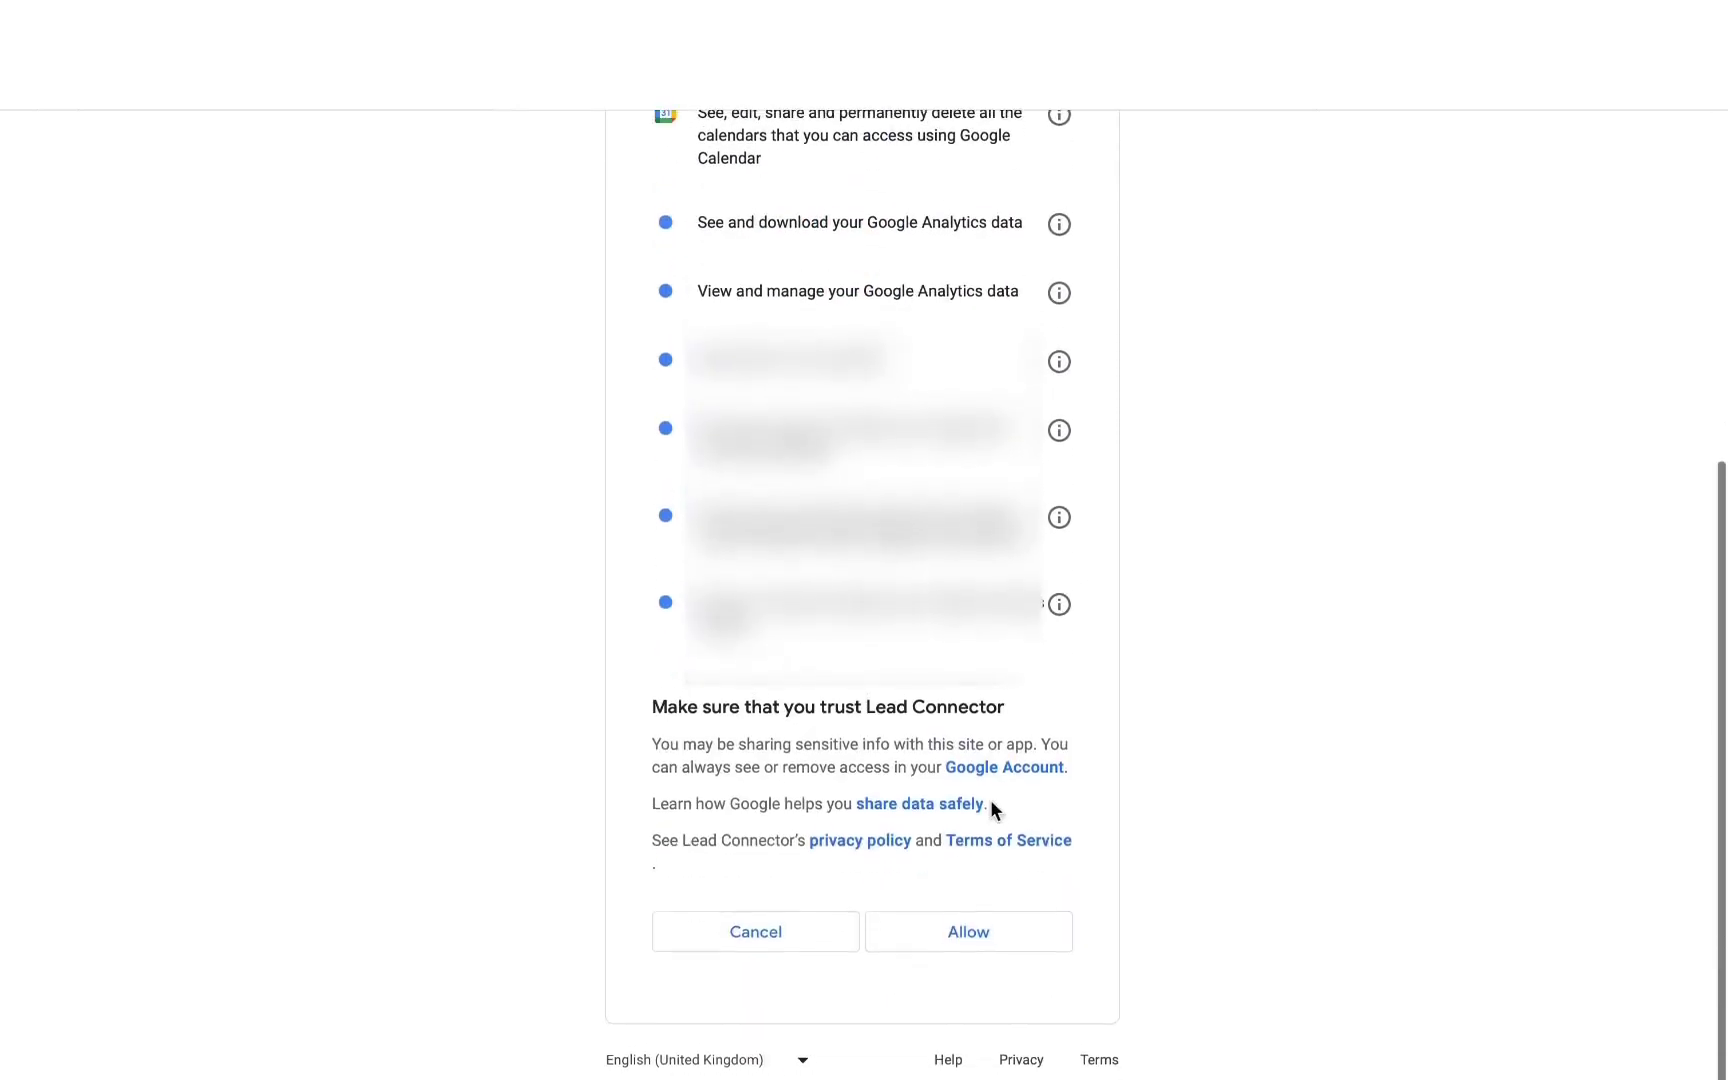
left_click(949, 932)
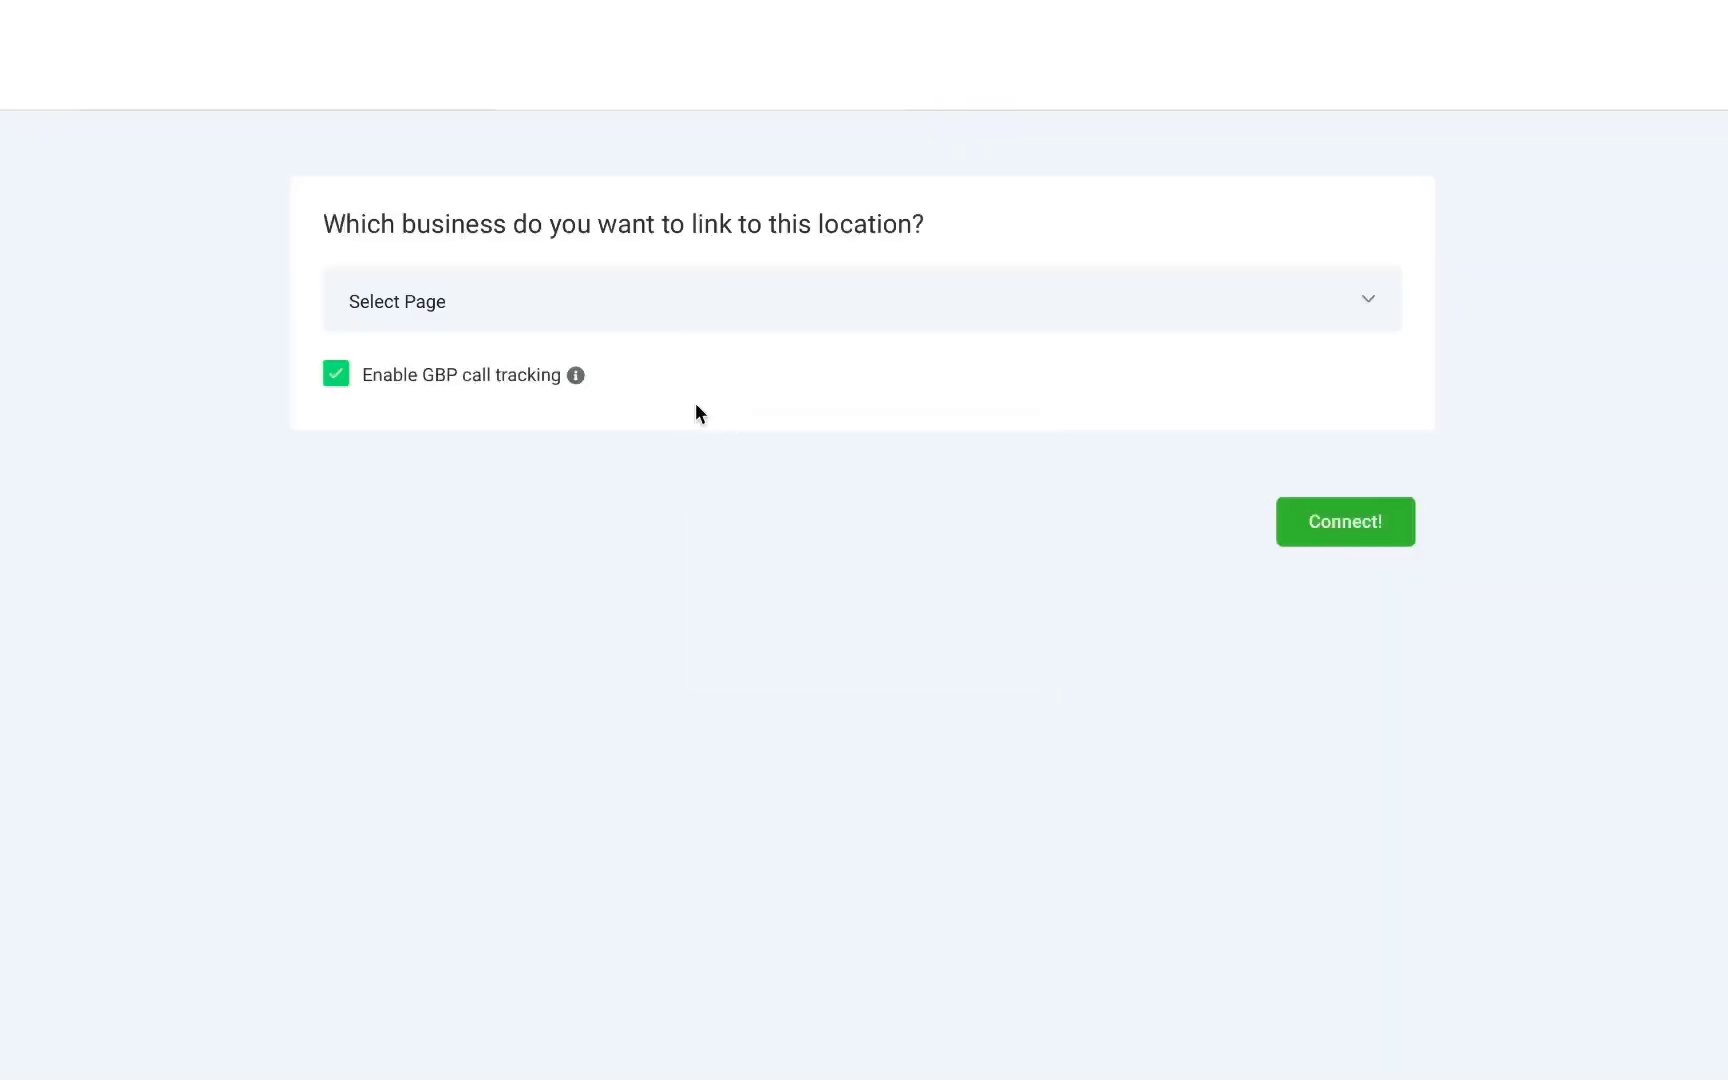
Choose the business page, turn off GBP call tracking, and connect it to this location.
left_click(487, 312)
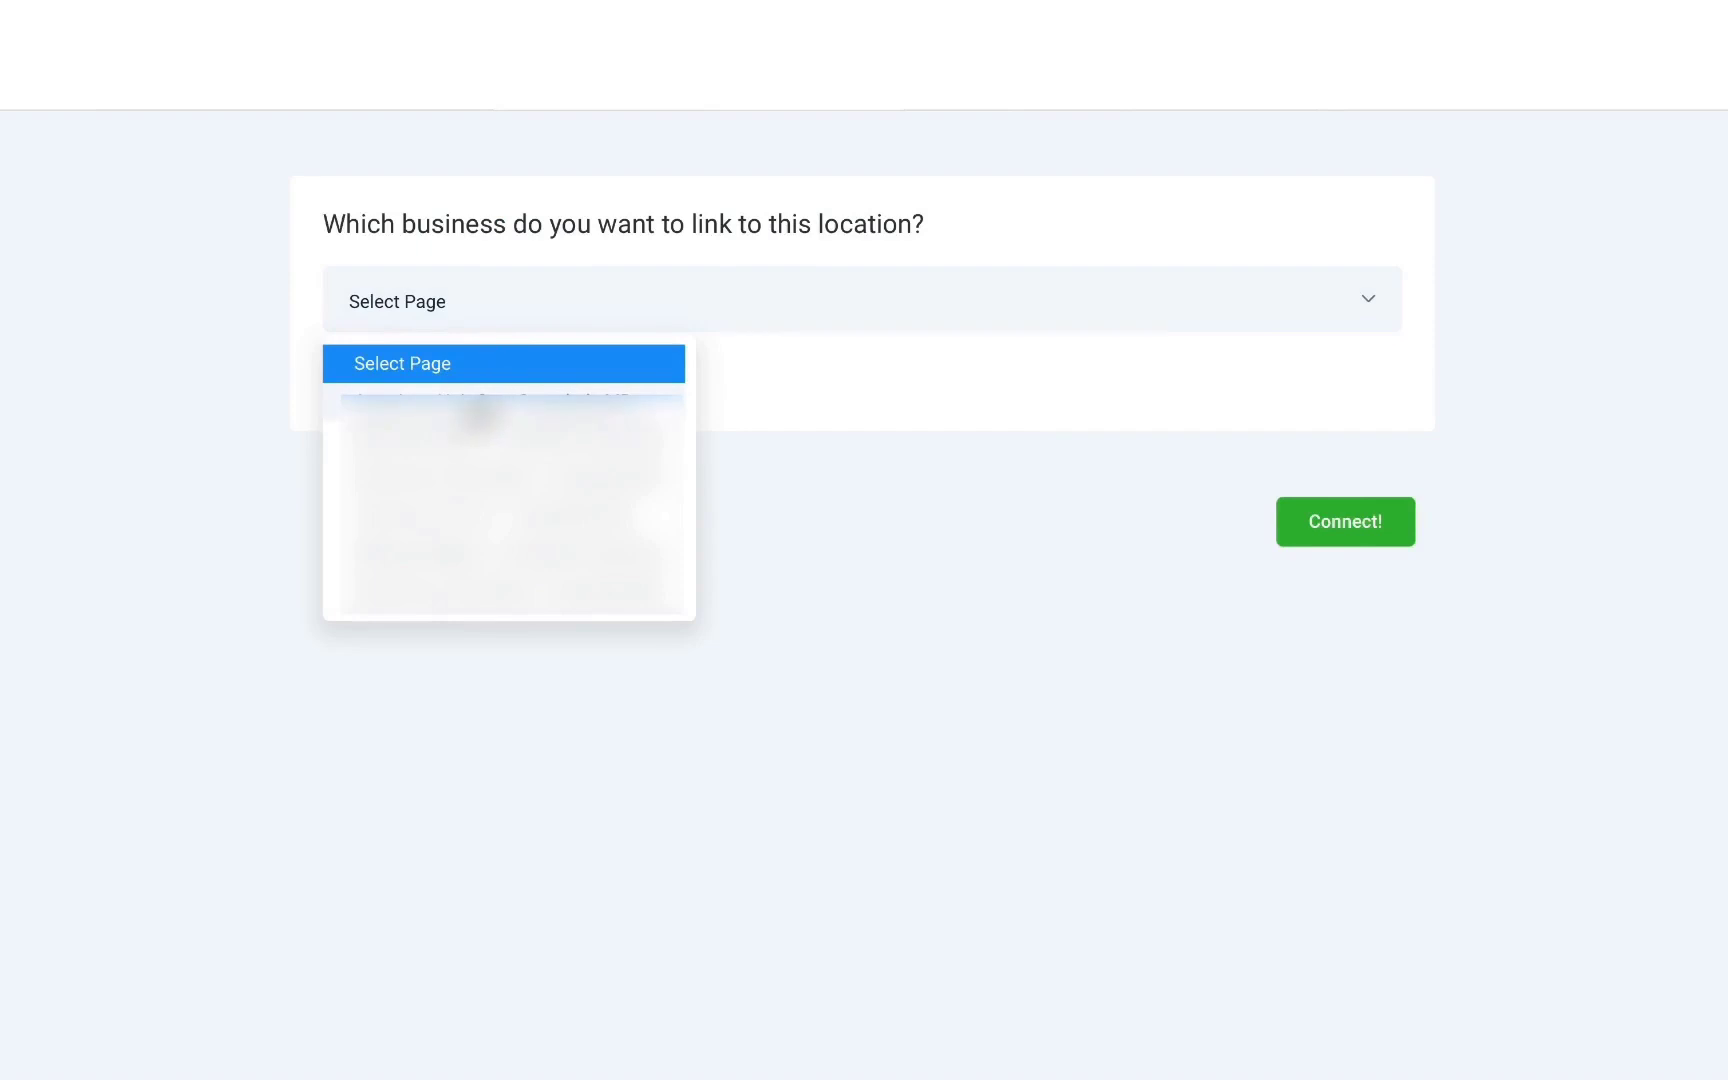
left_click(470, 410)
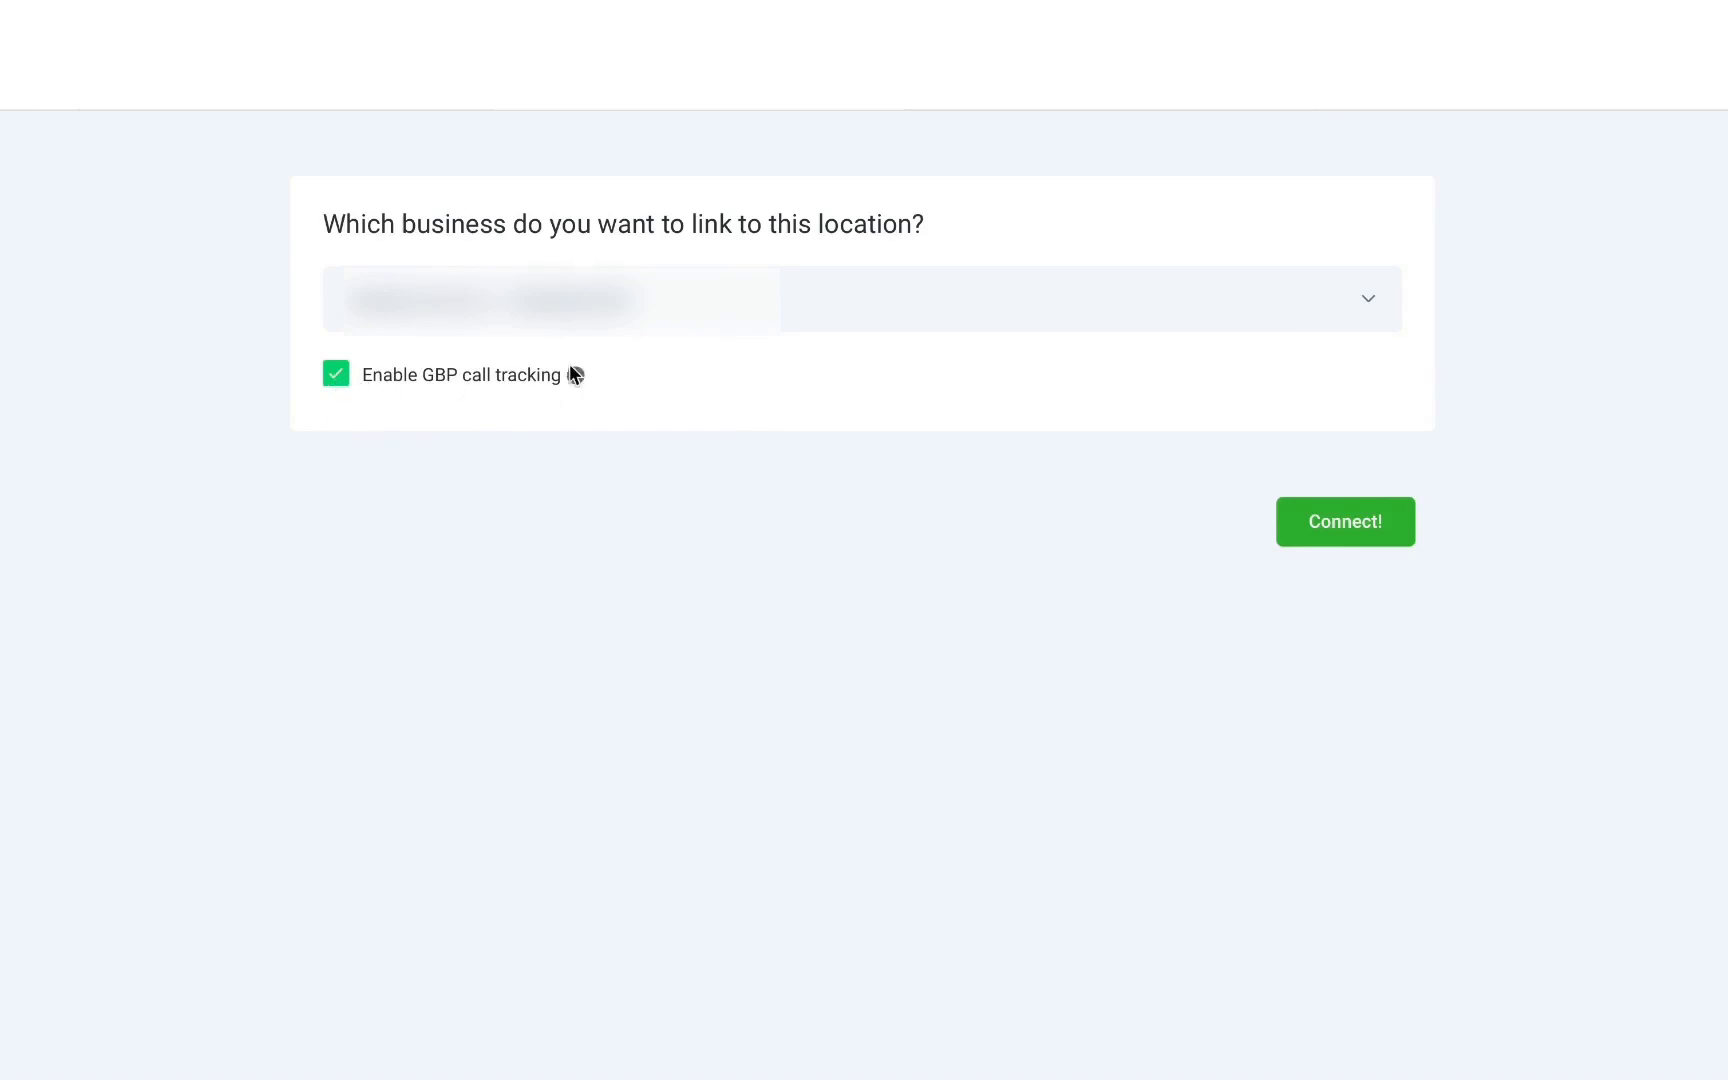
mouse_move(576, 377)
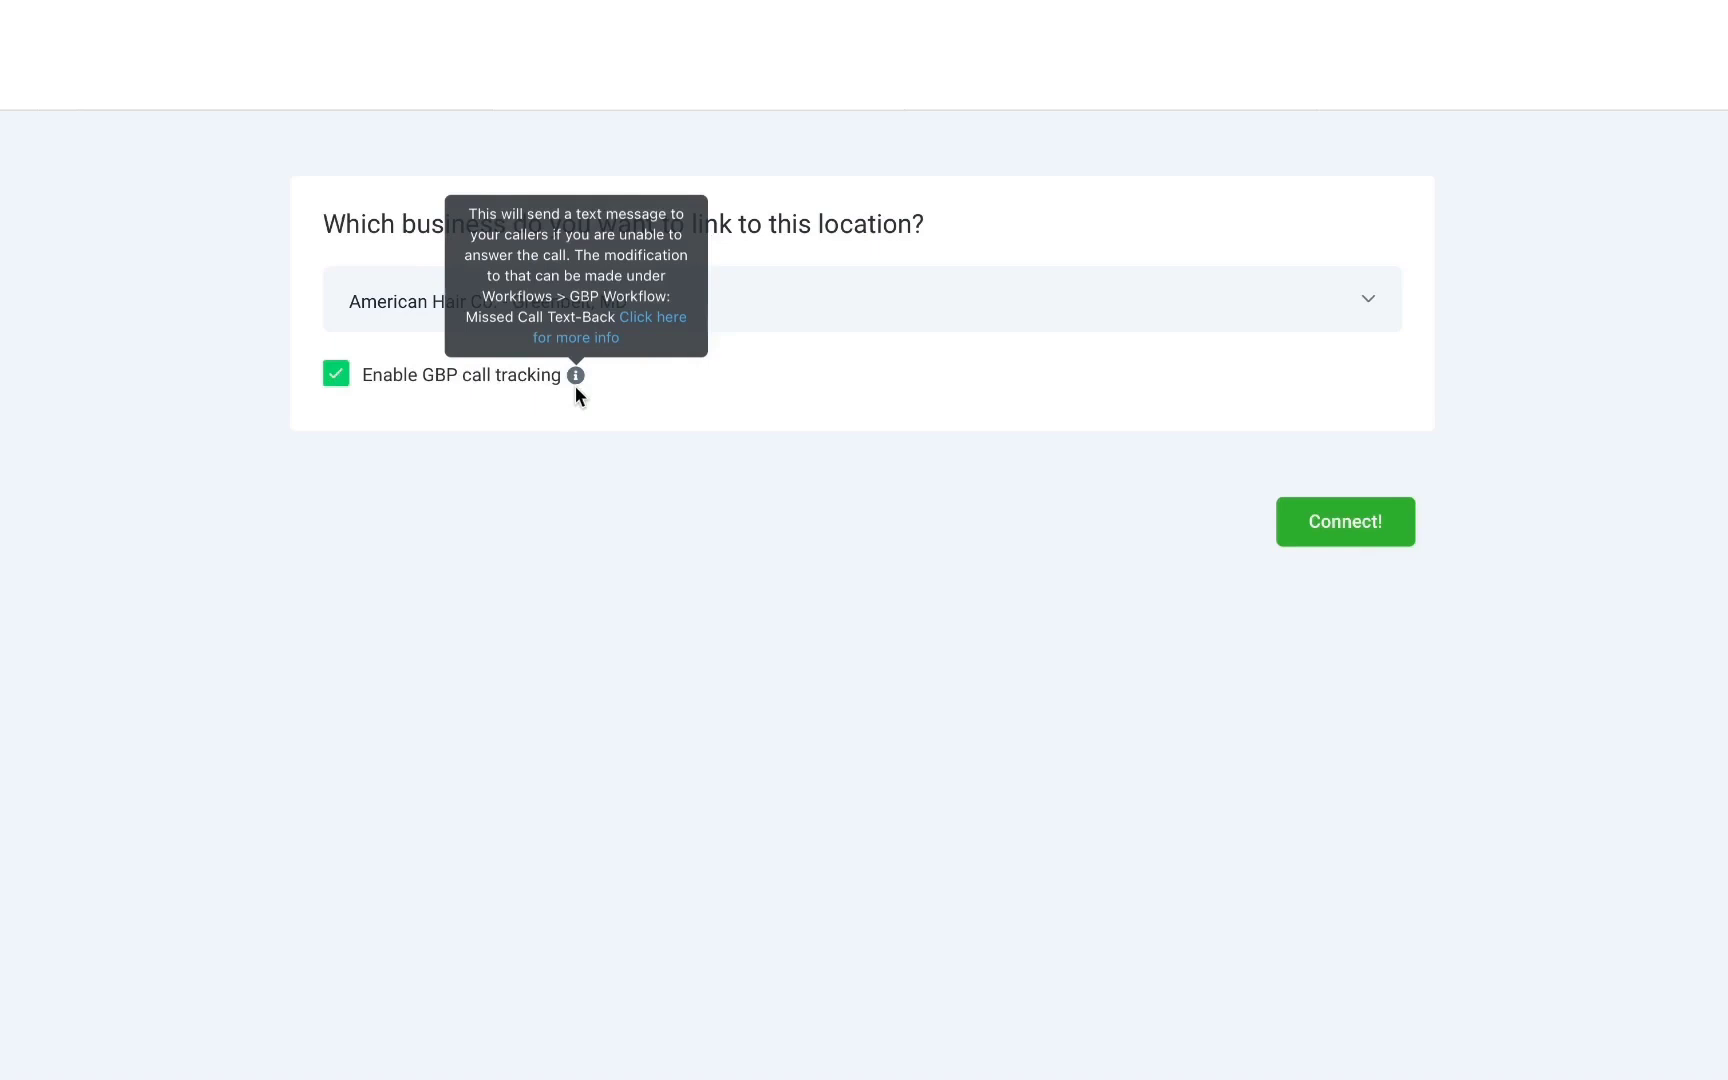
left_click(340, 382)
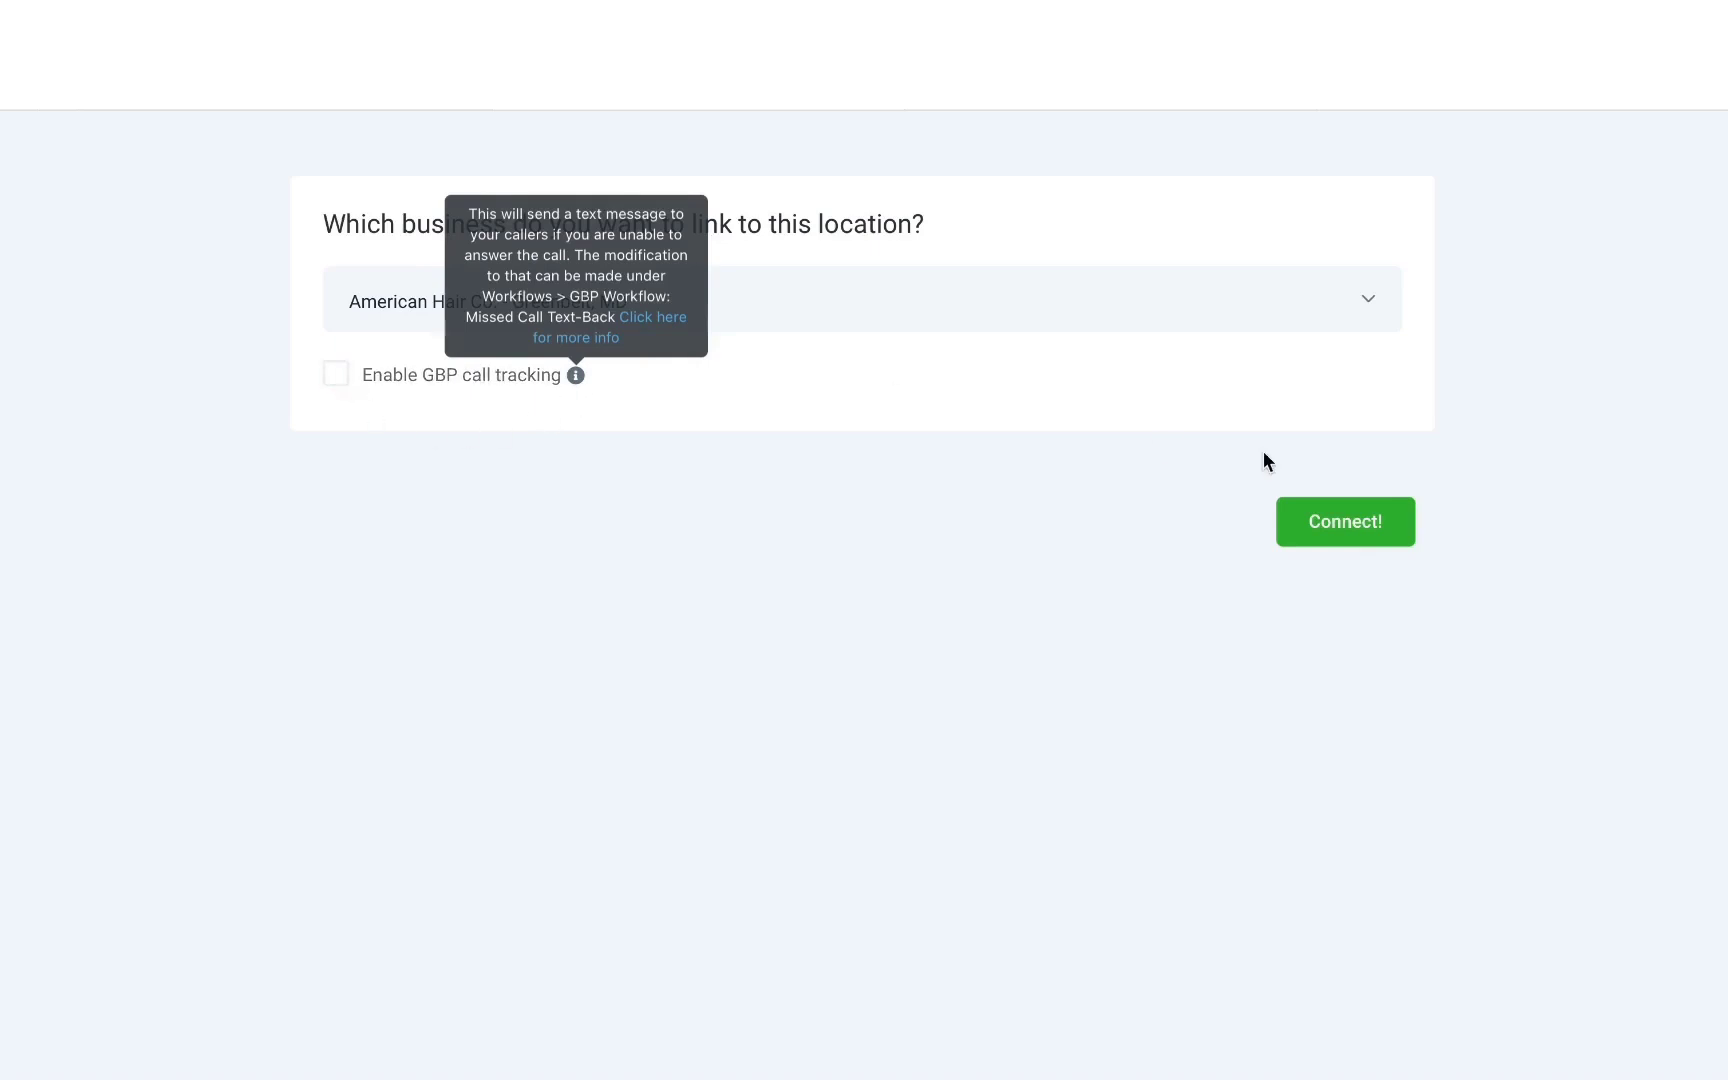
left_click(1331, 519)
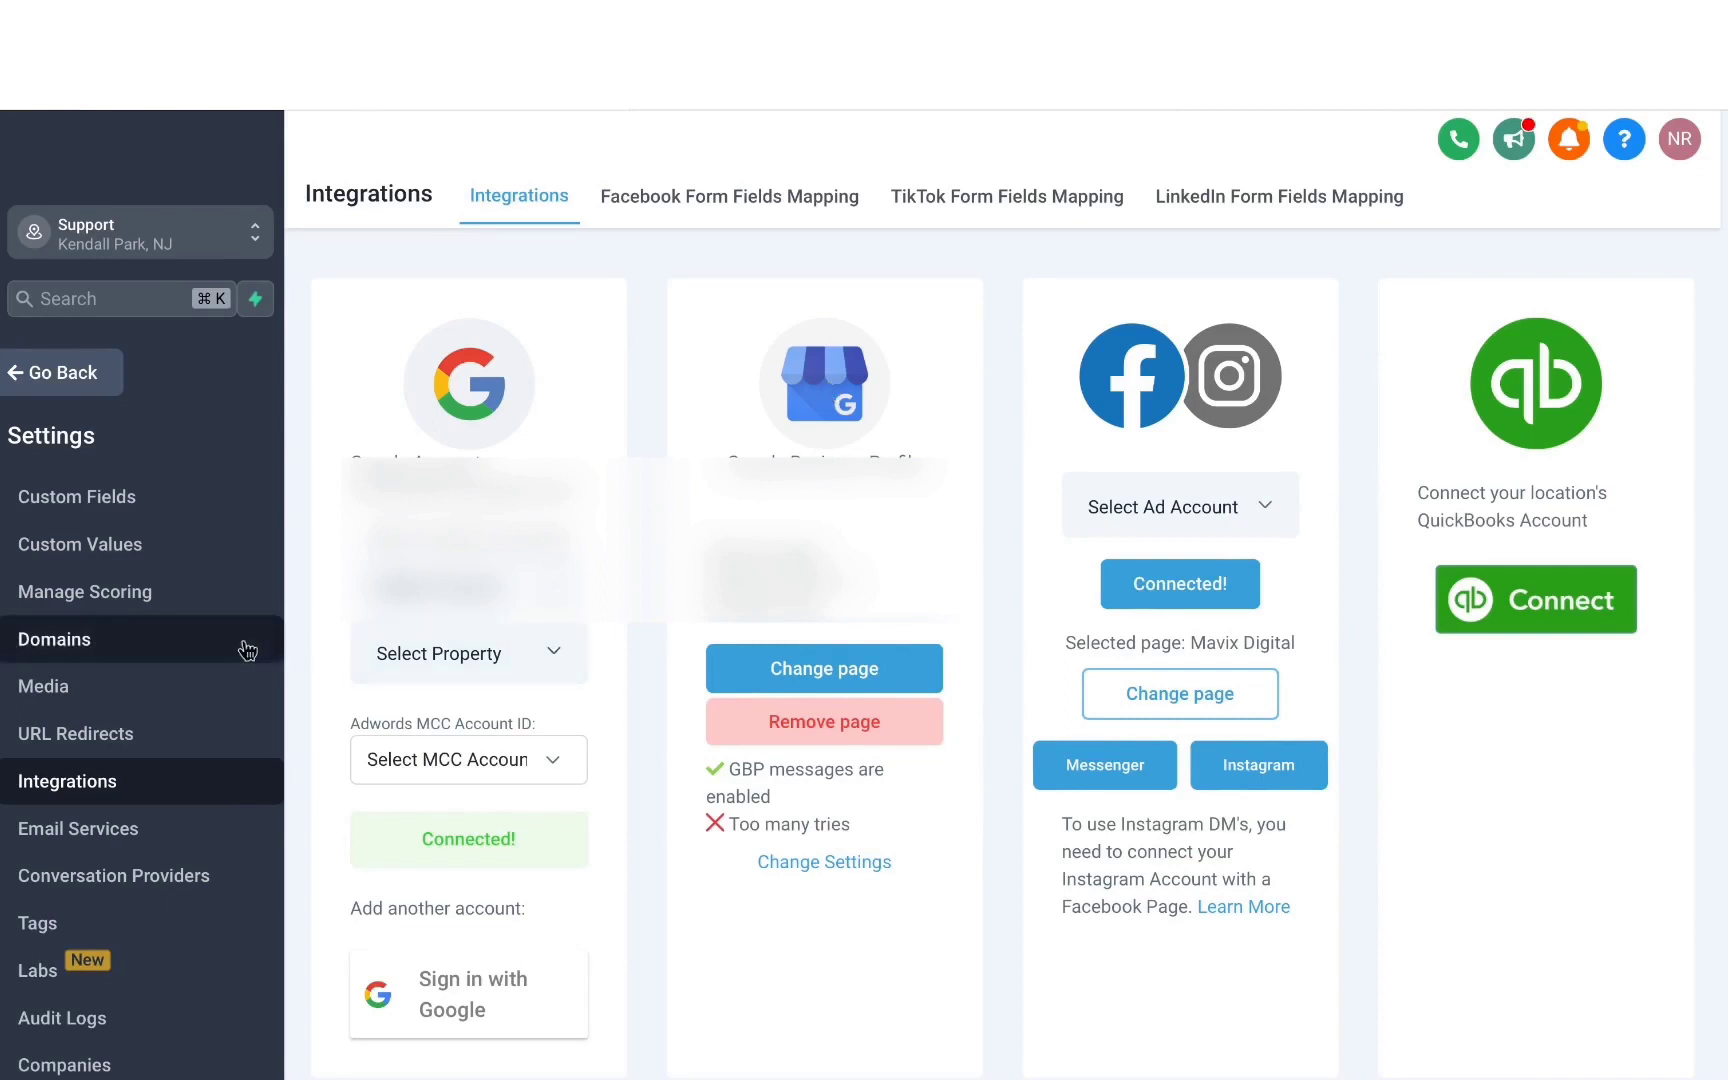
Open the Reputation Management page from the Settings sidebar.
scroll(177, 644, "up", 3)
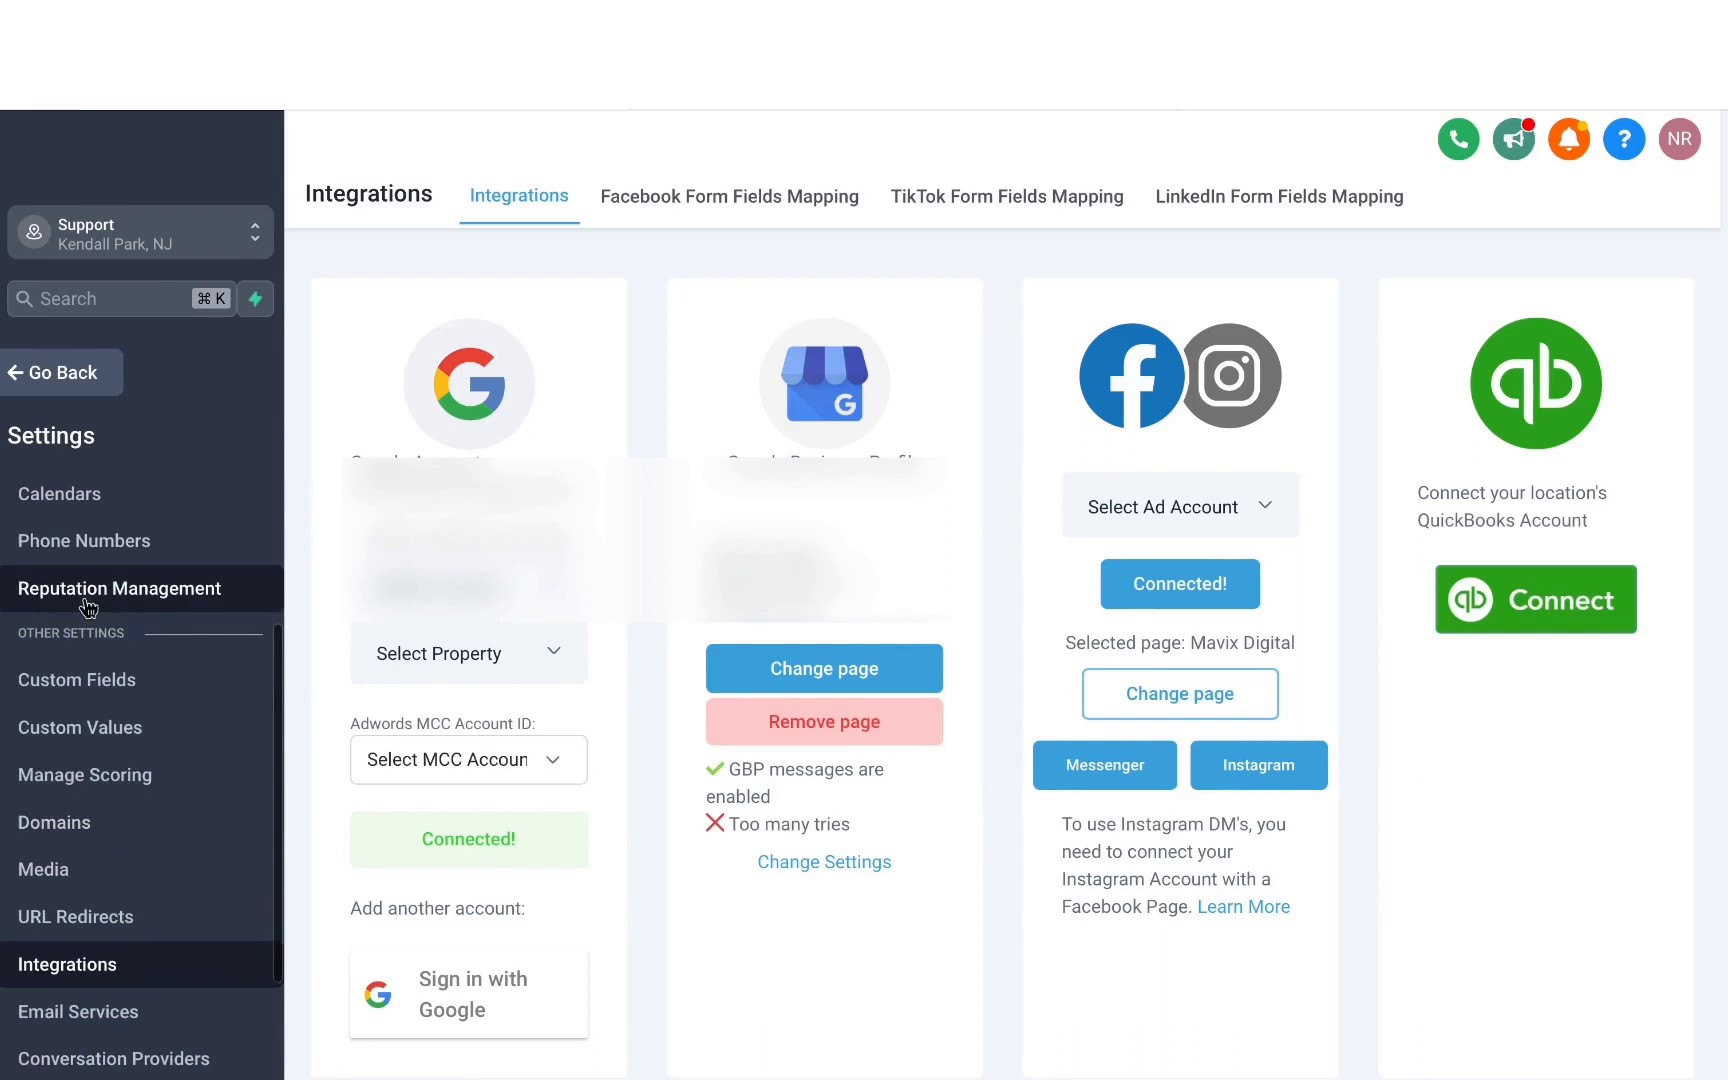
left_click(97, 598)
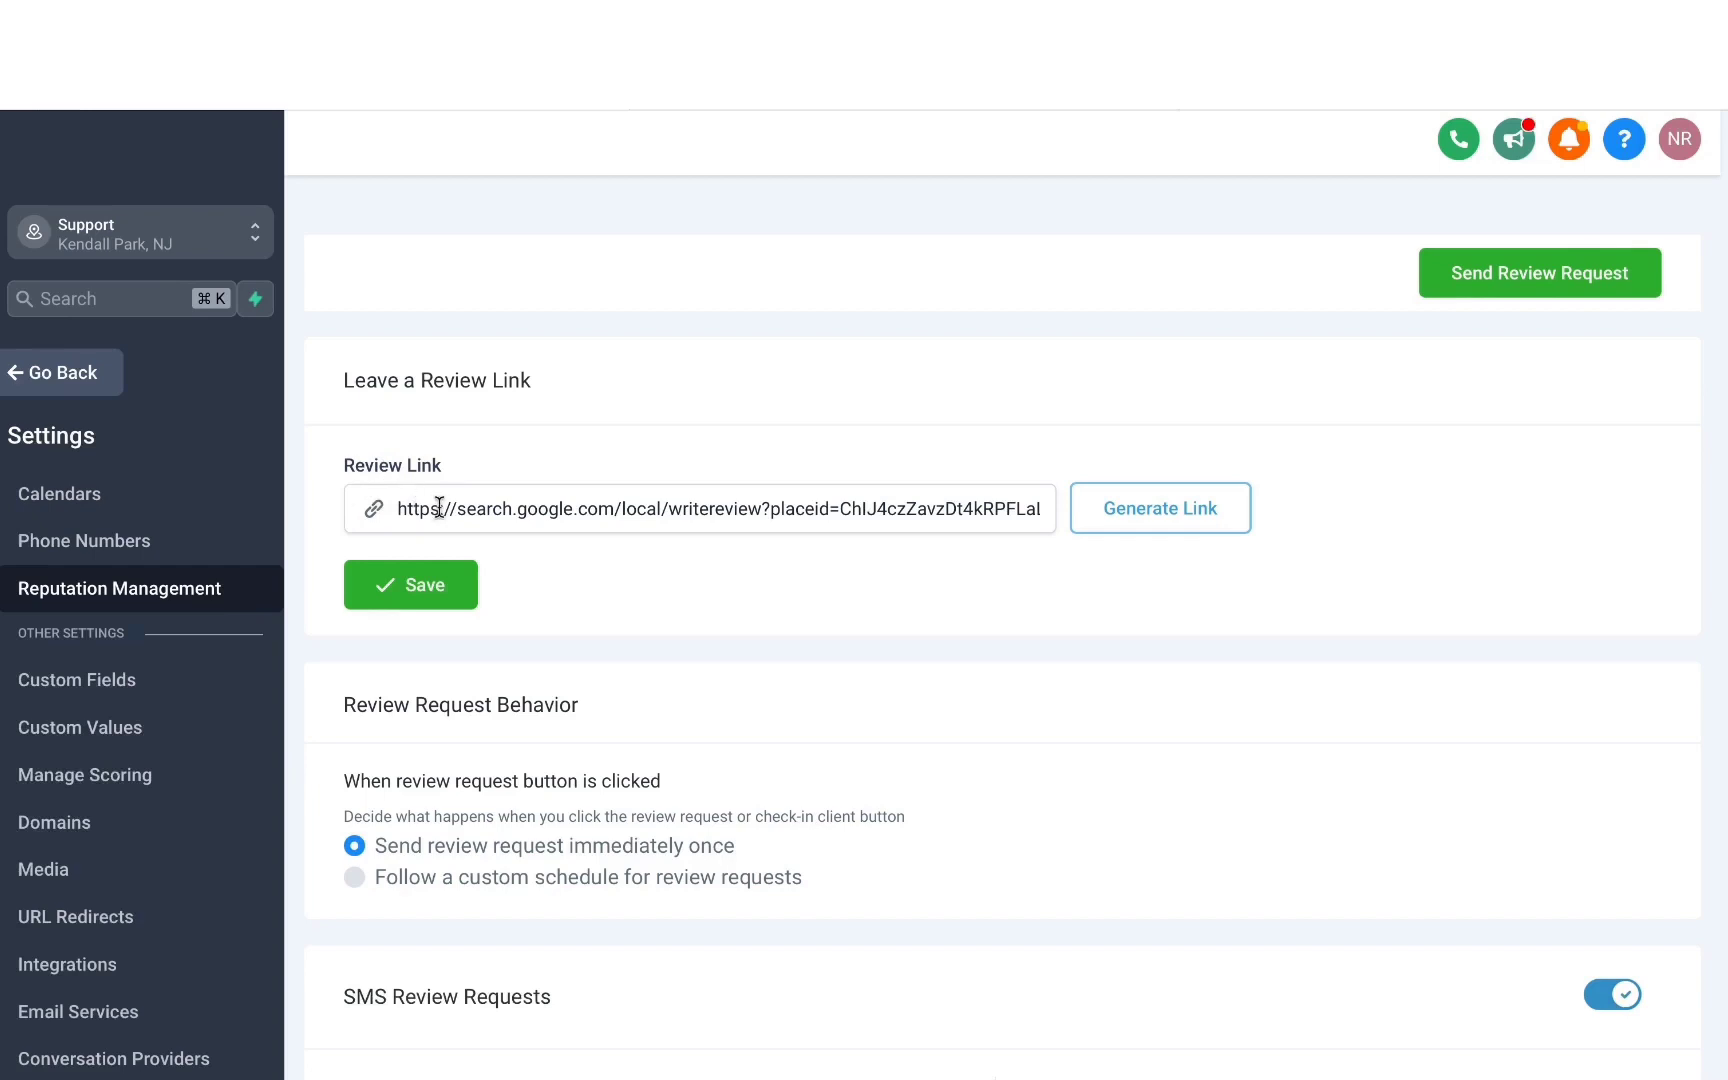
Select the whole Google URL currently in the Review Link field.
triple_click(532, 510)
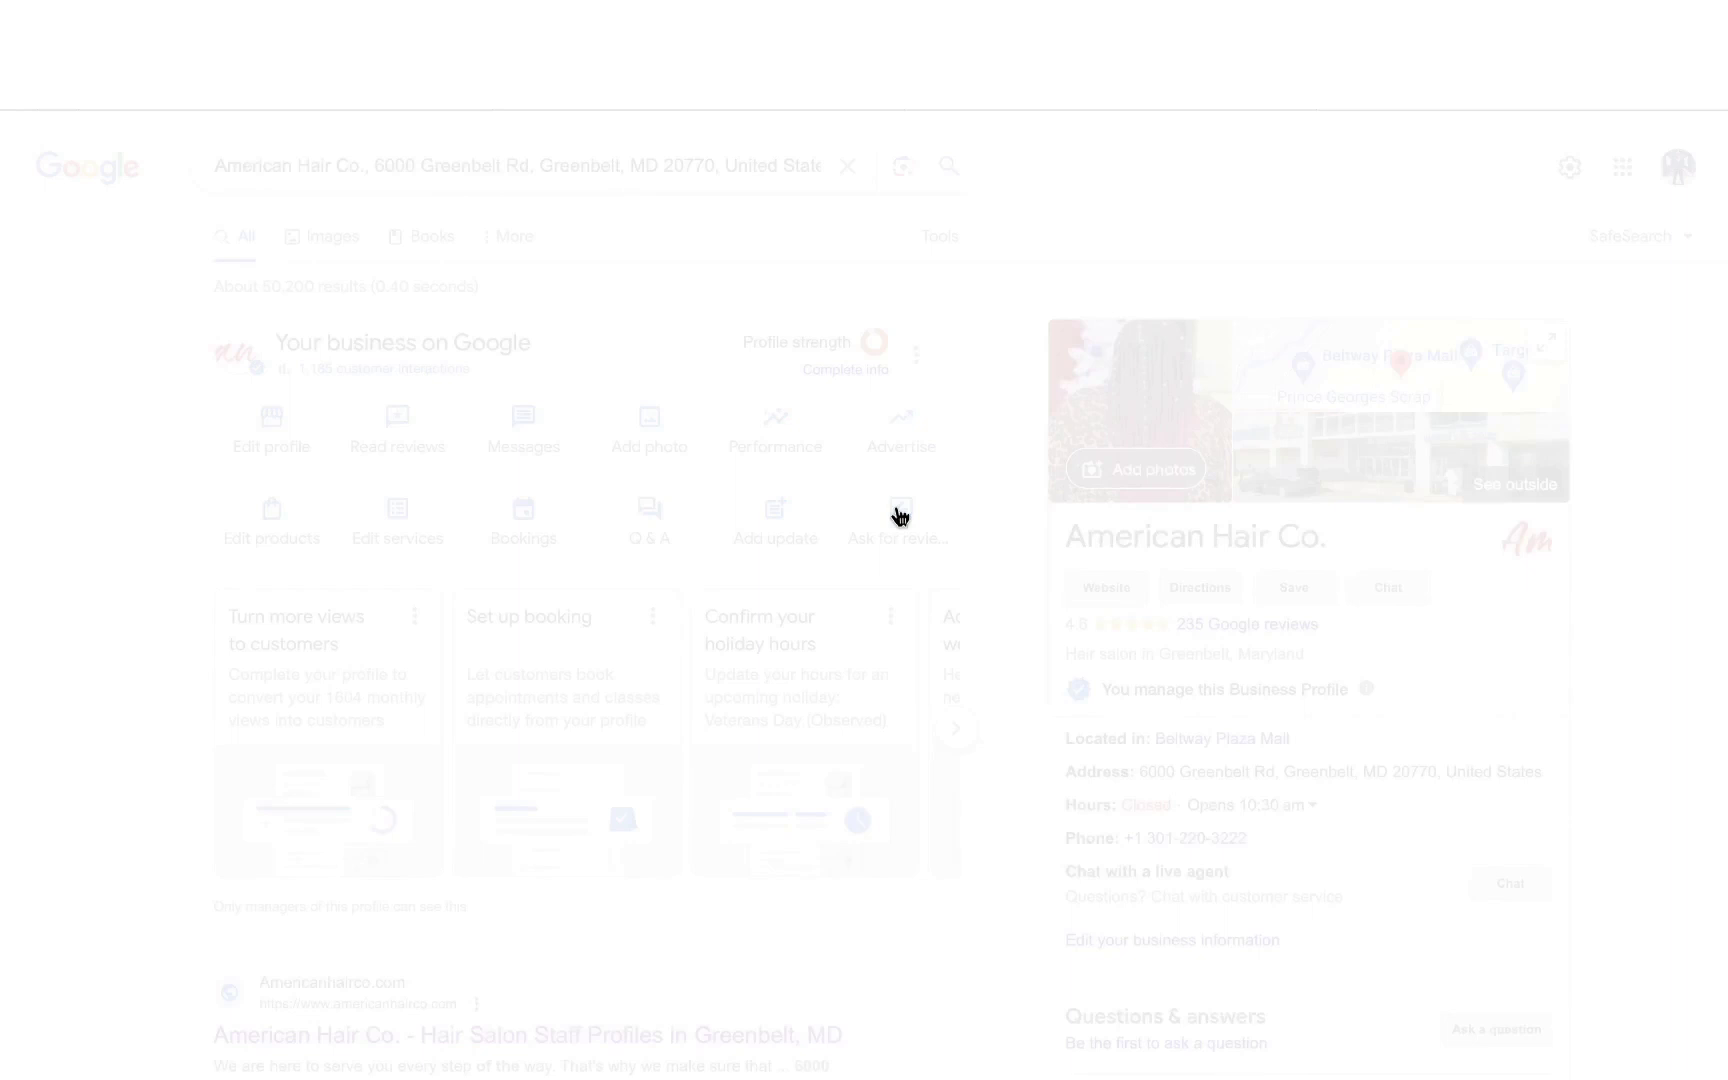
From American Hair Co.'s Google profile, copy the g.page review link via Ask for reviews.
left_click(899, 516)
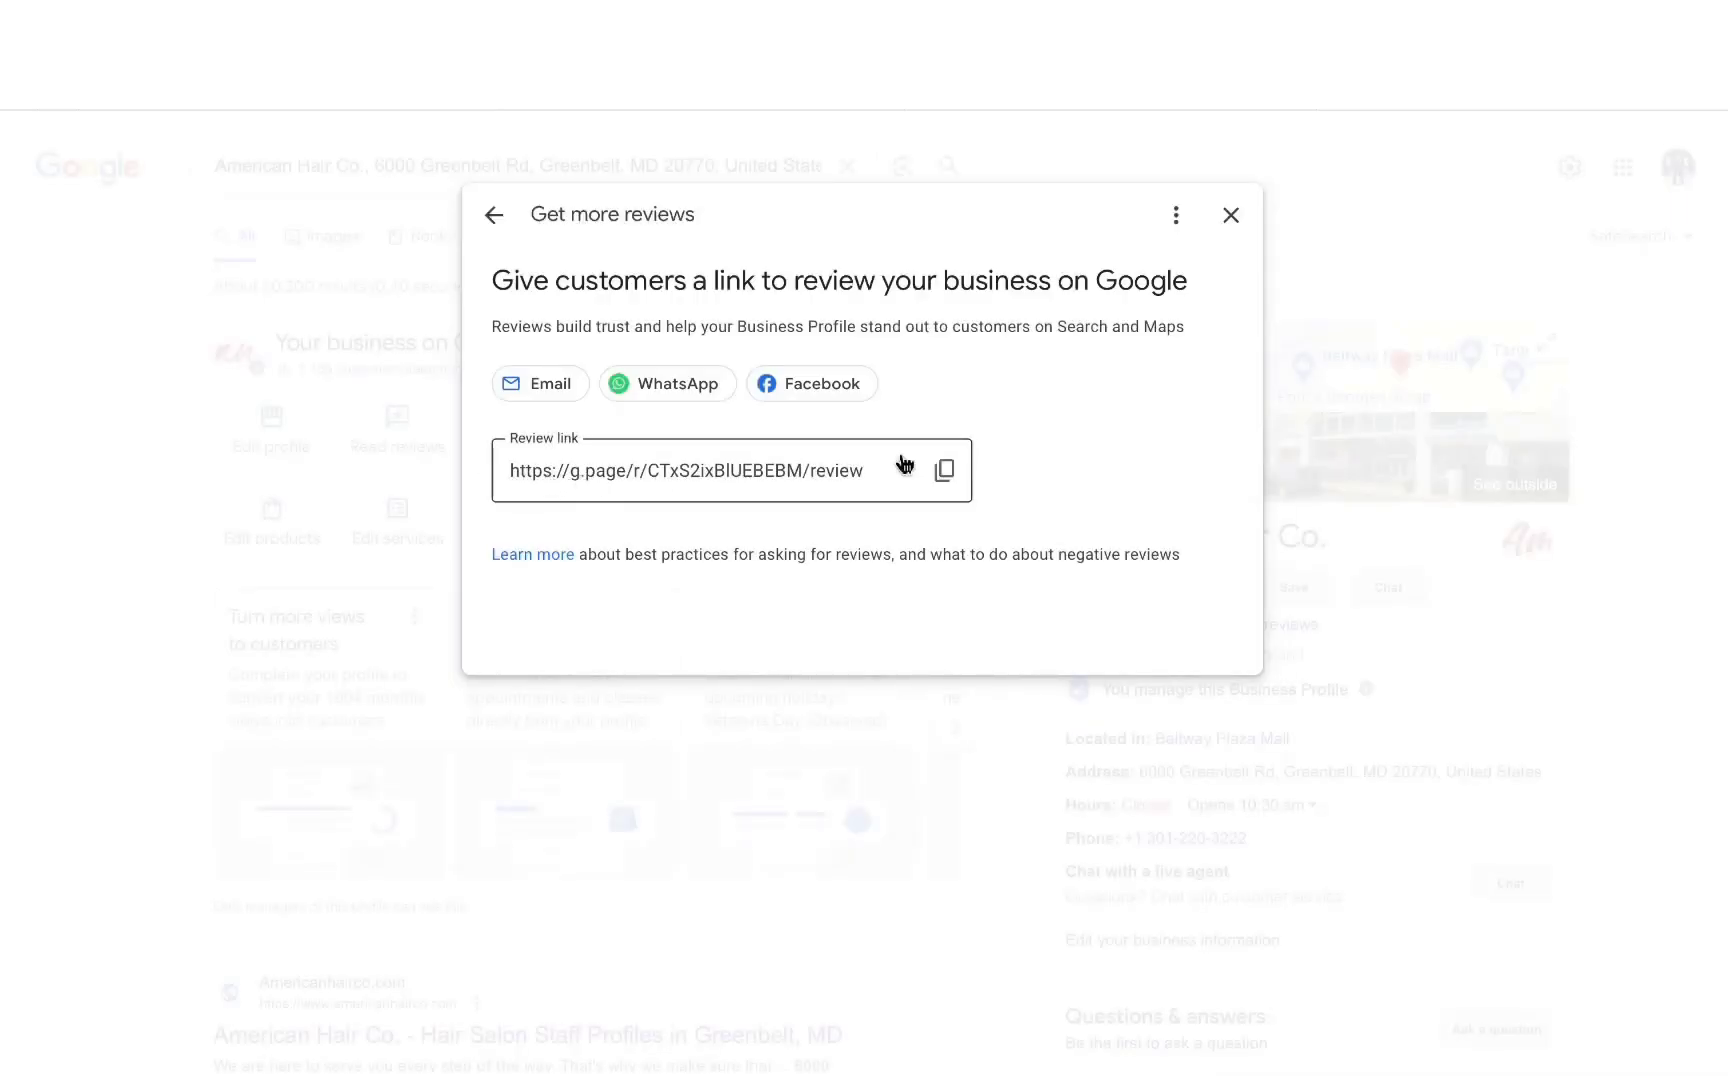
left_click(945, 471)
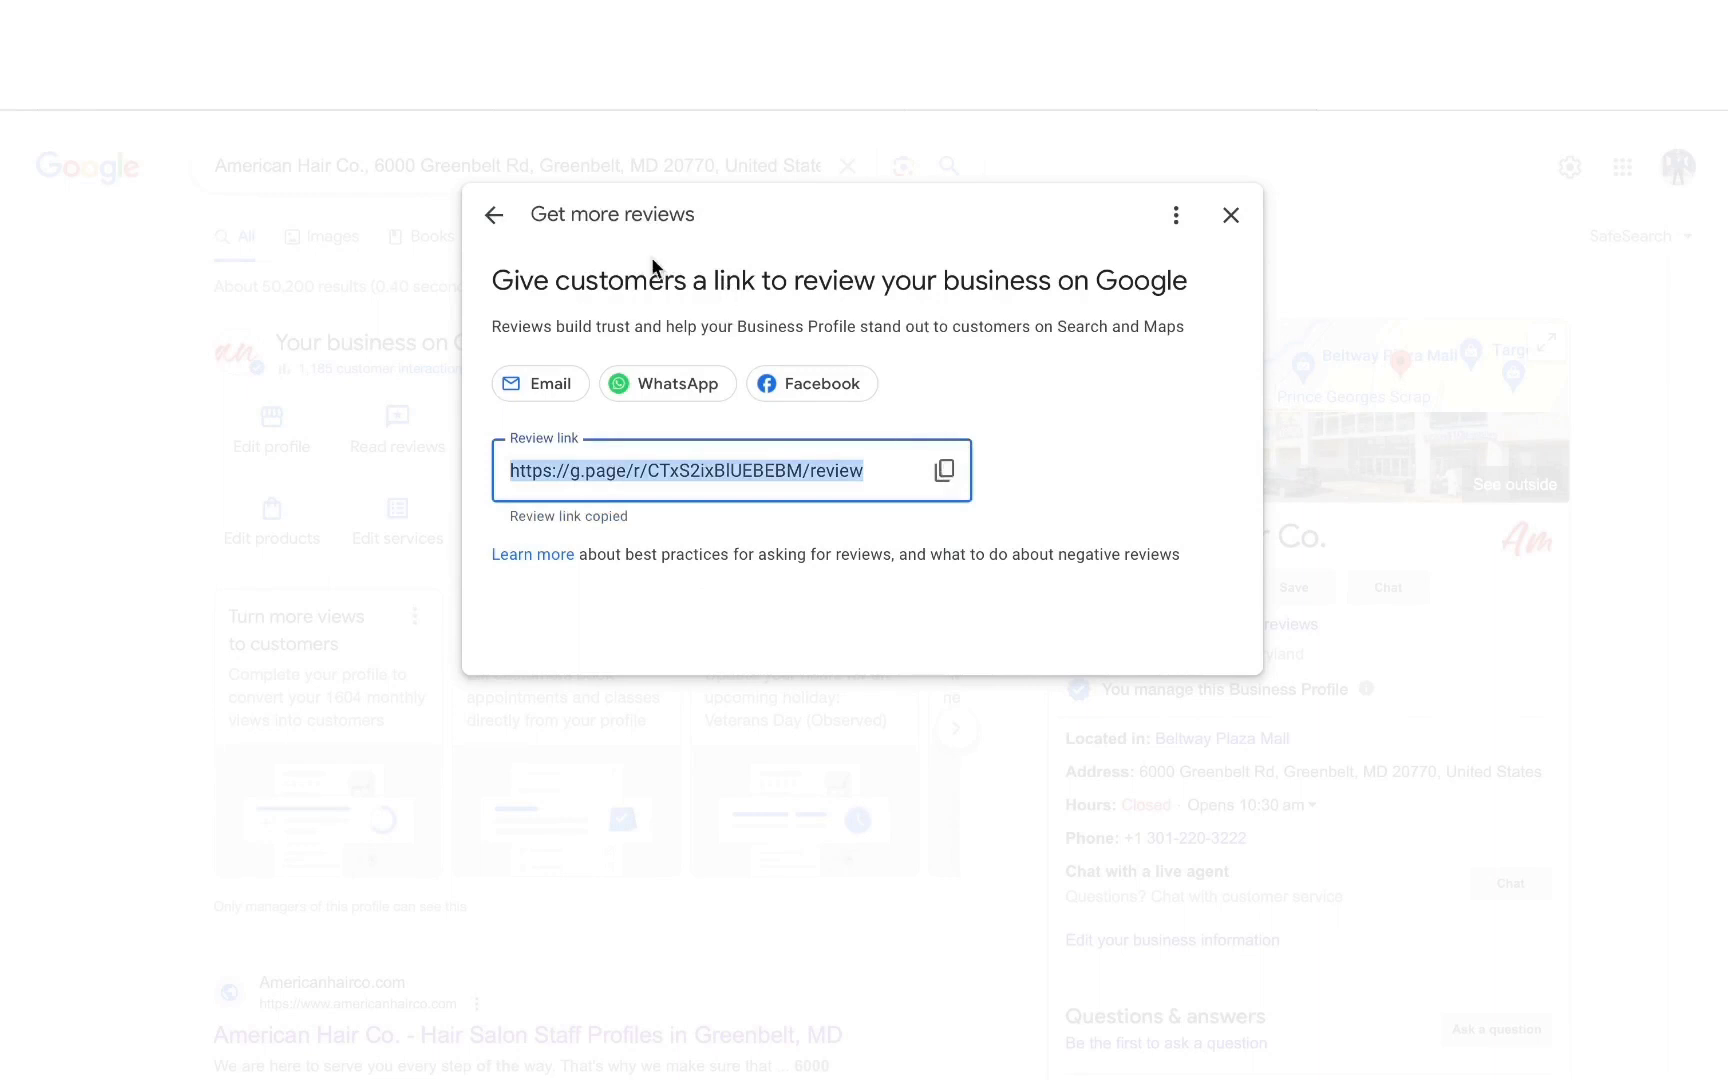
Replace the old Review Link with the copied g.page link and save it.
left_click(322, 110)
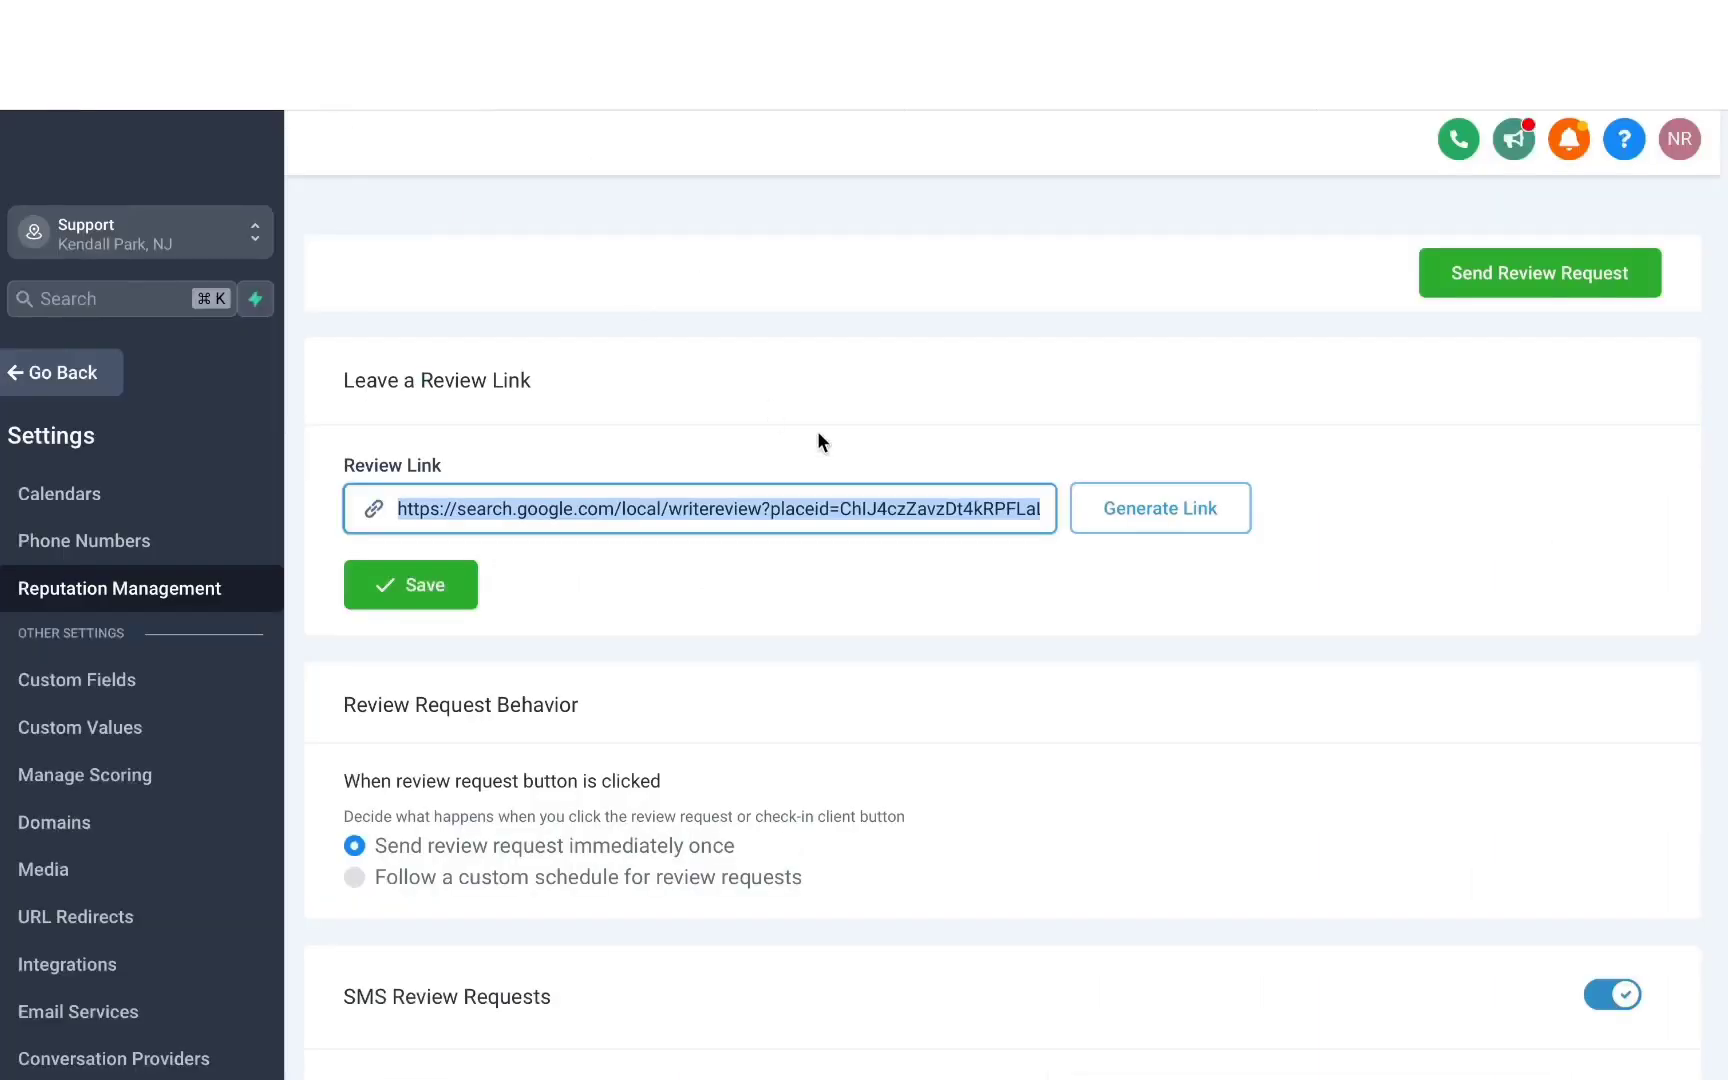
left_click(745, 493)
key("super+a")
key("super+v")
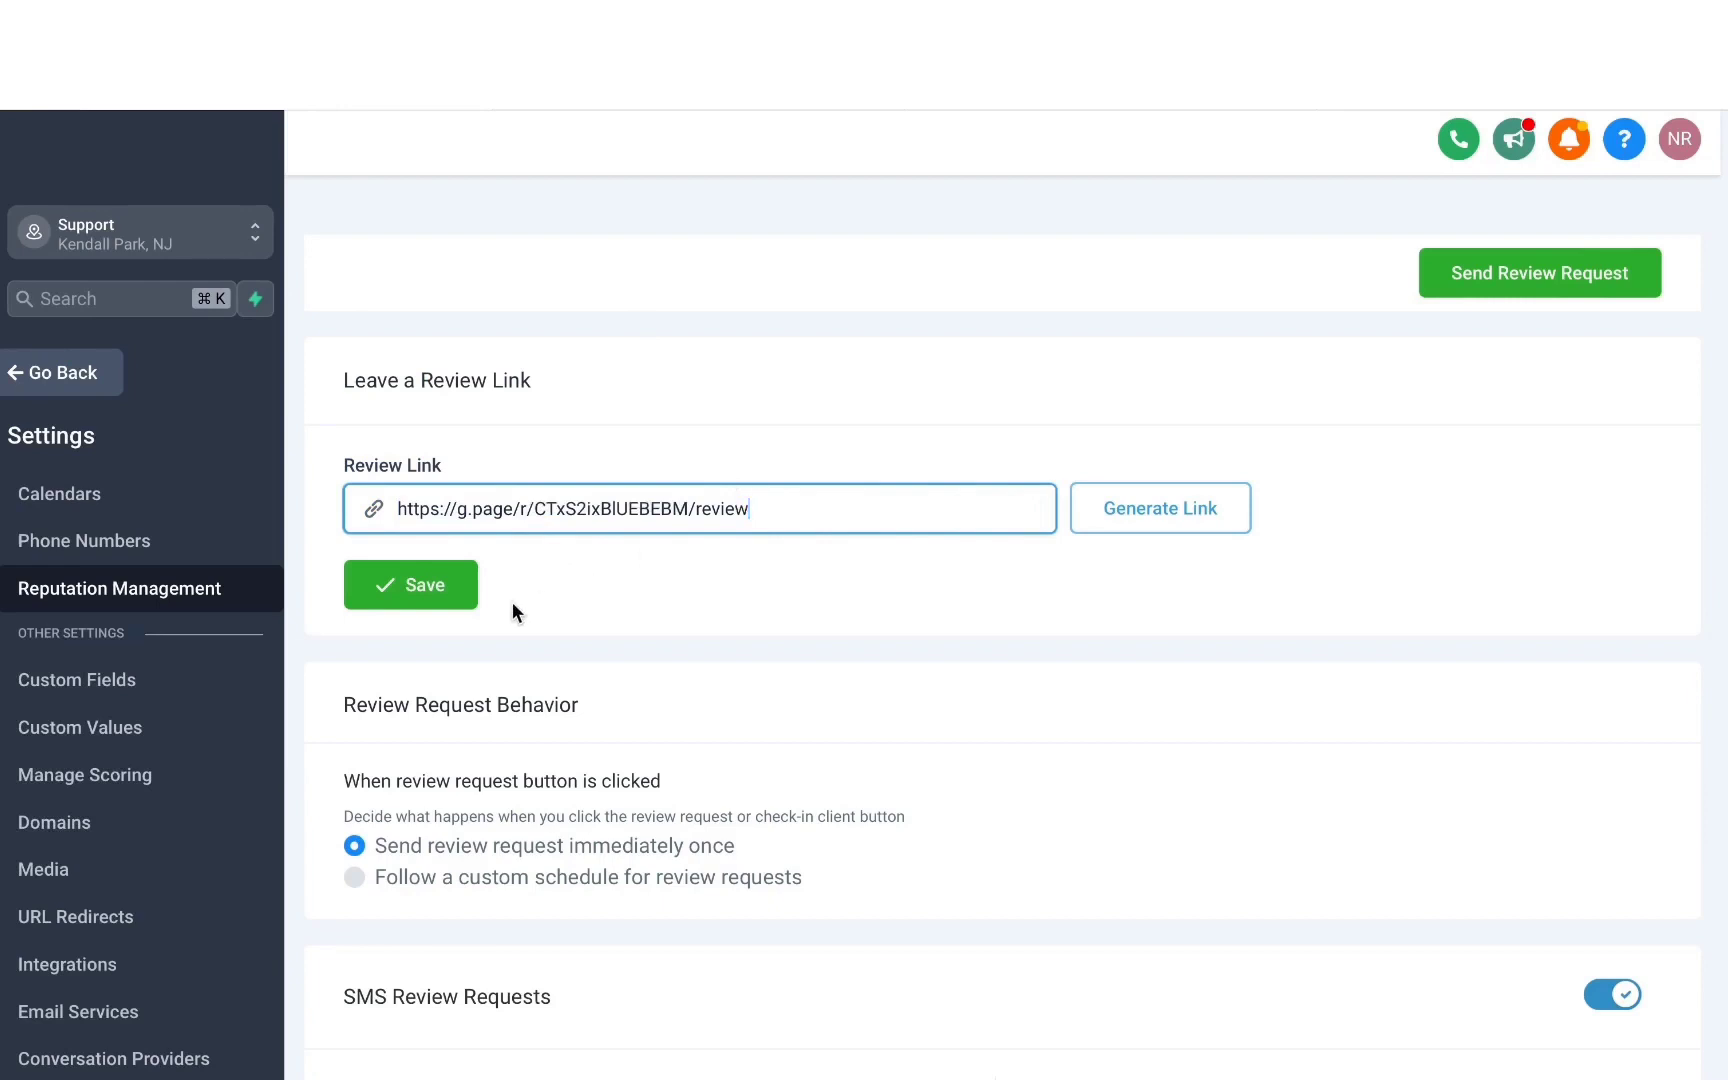
left_click(415, 590)
Test that the saved link opens American Hair Co.'s Google review form, then return.
left_click(631, 488)
key("super+a")
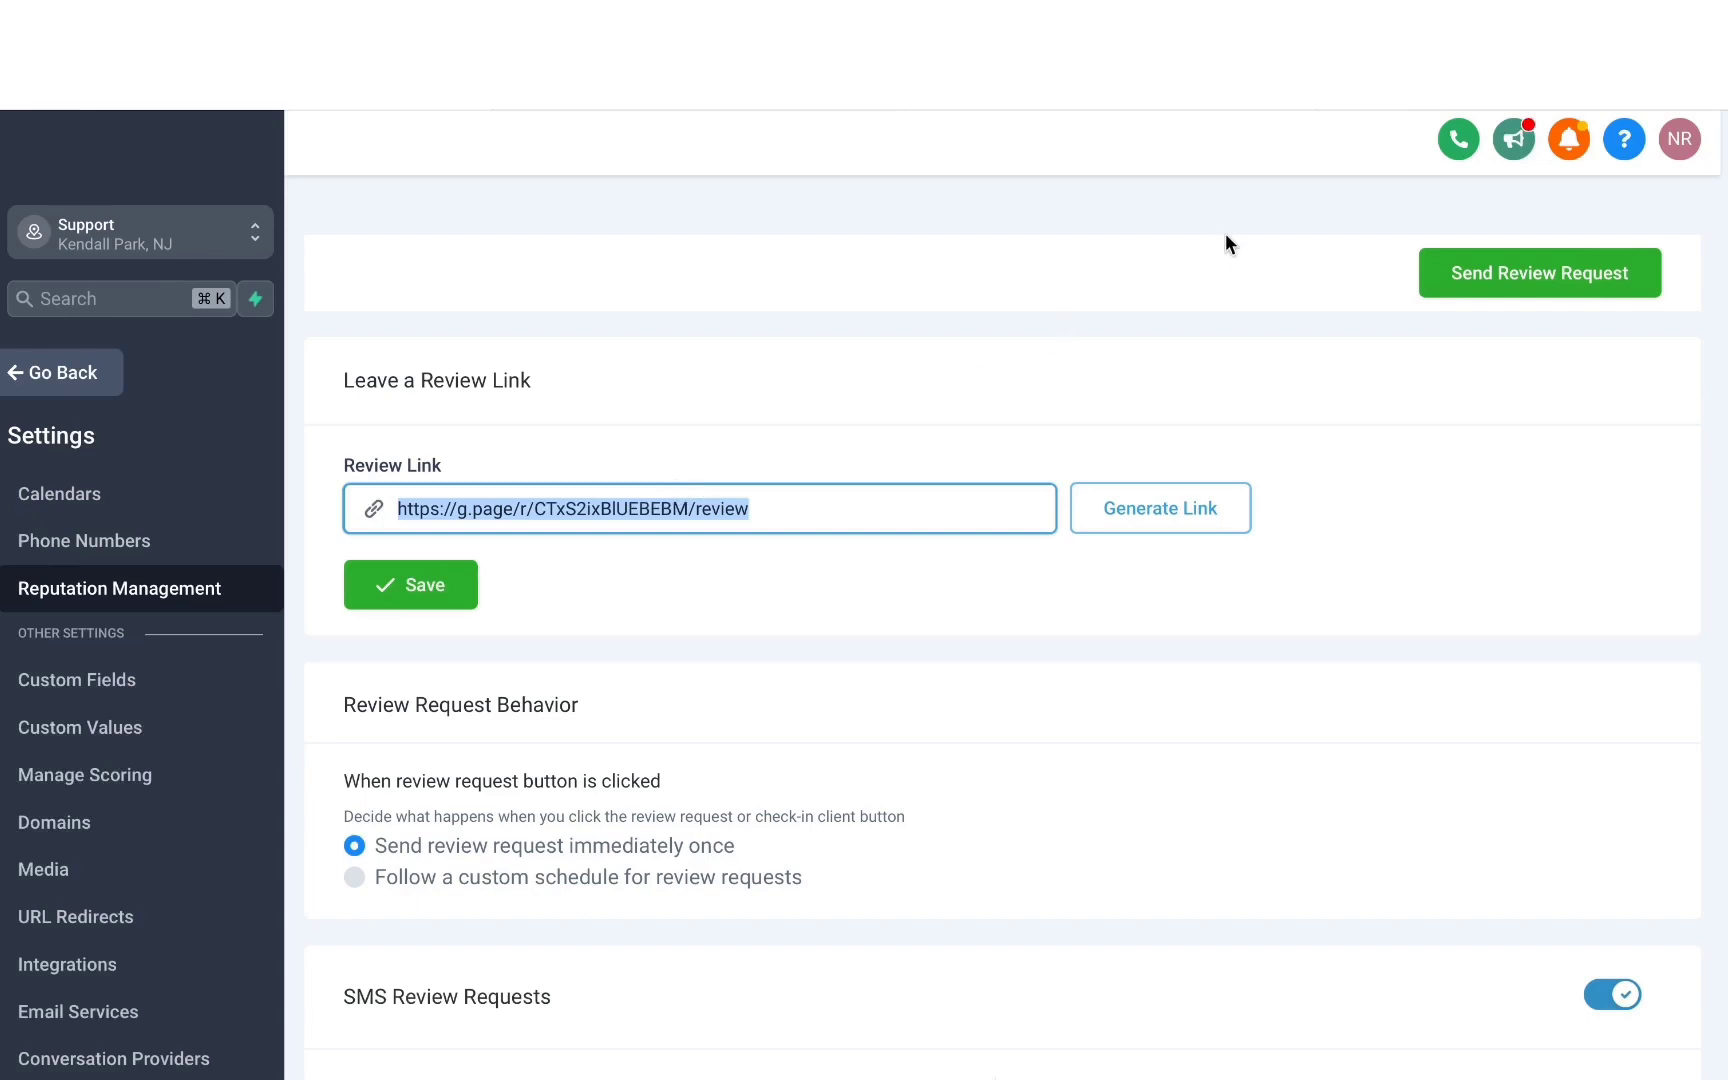
left_click(1450, 105)
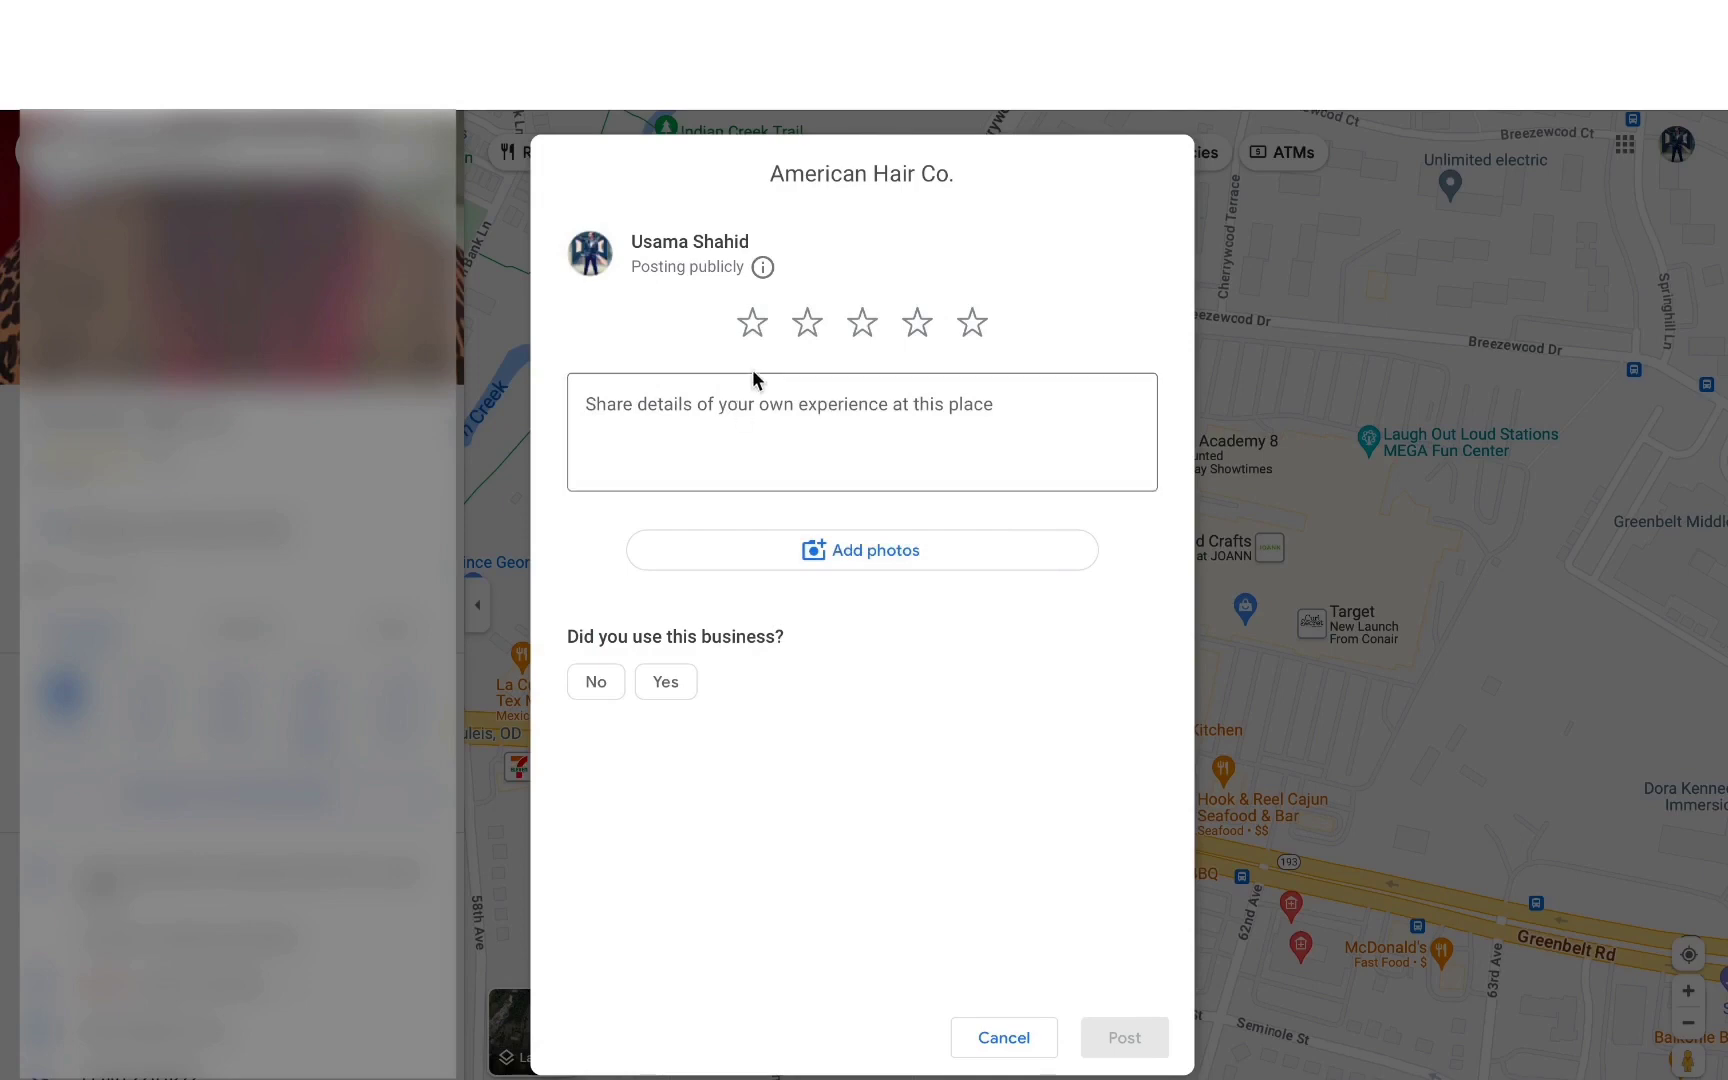
key("ctrl+shift+Tab")
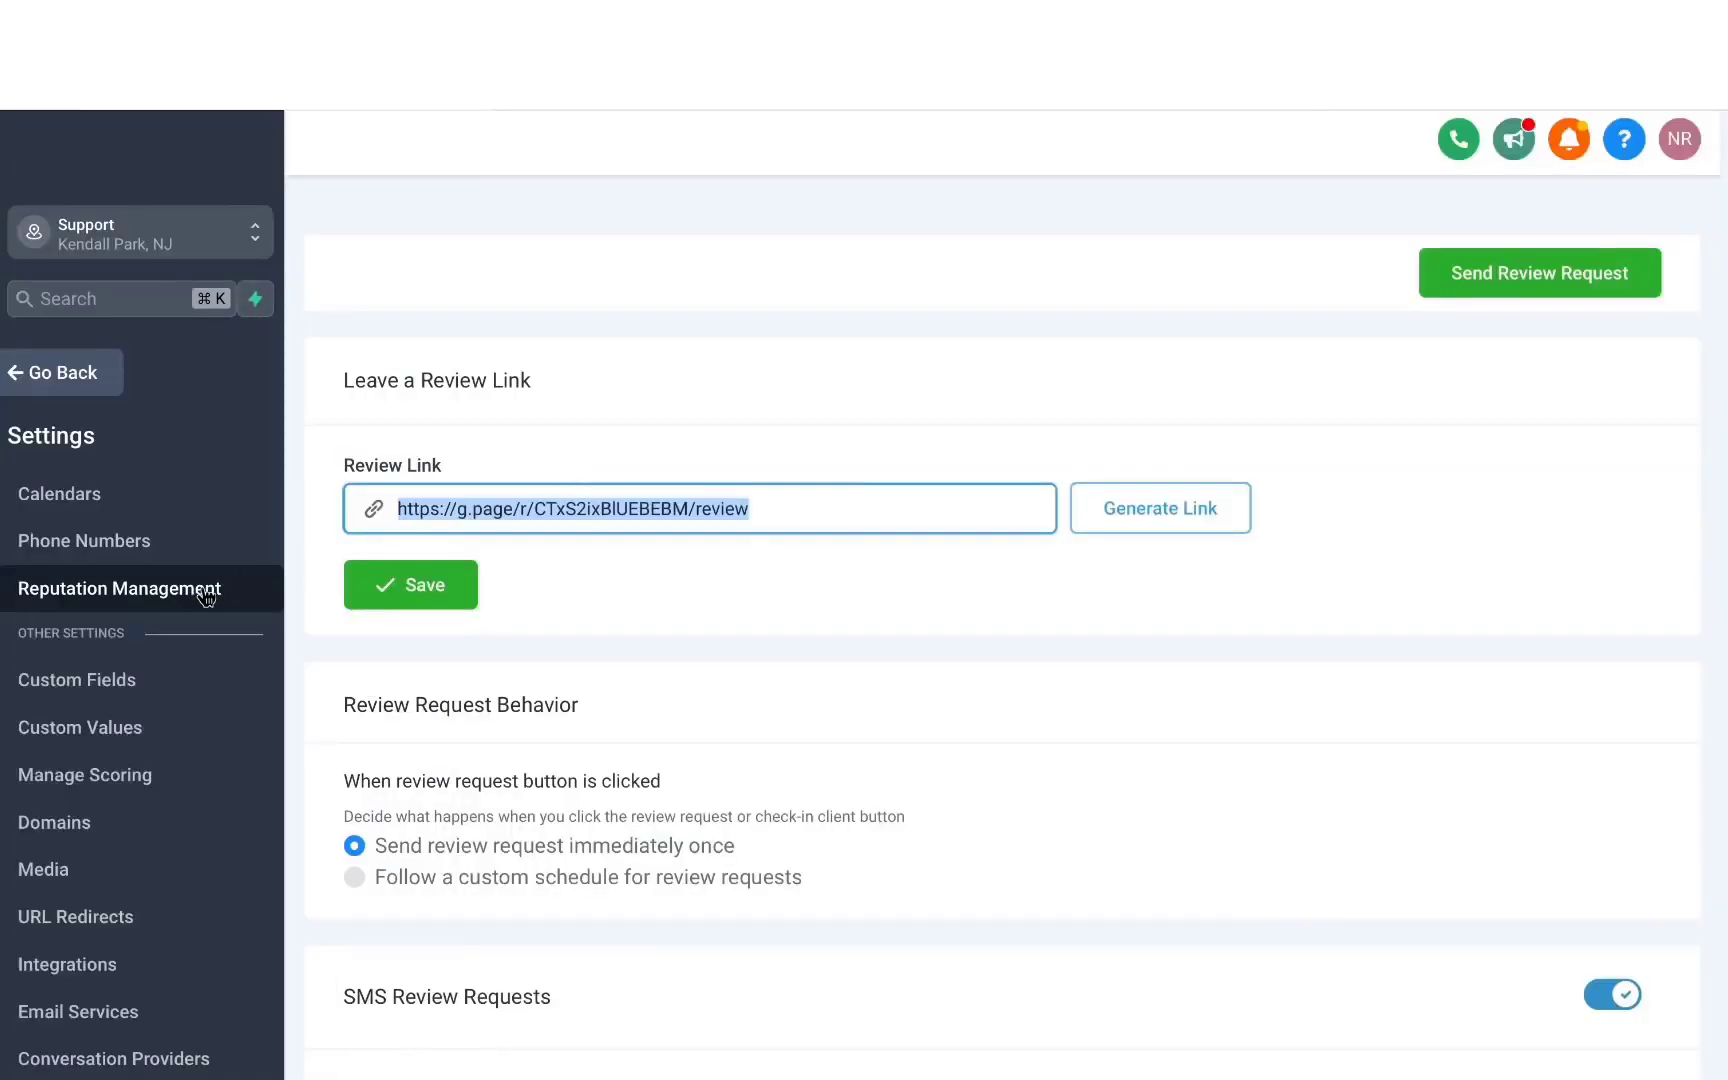
scroll(594, 670, "down", 3)
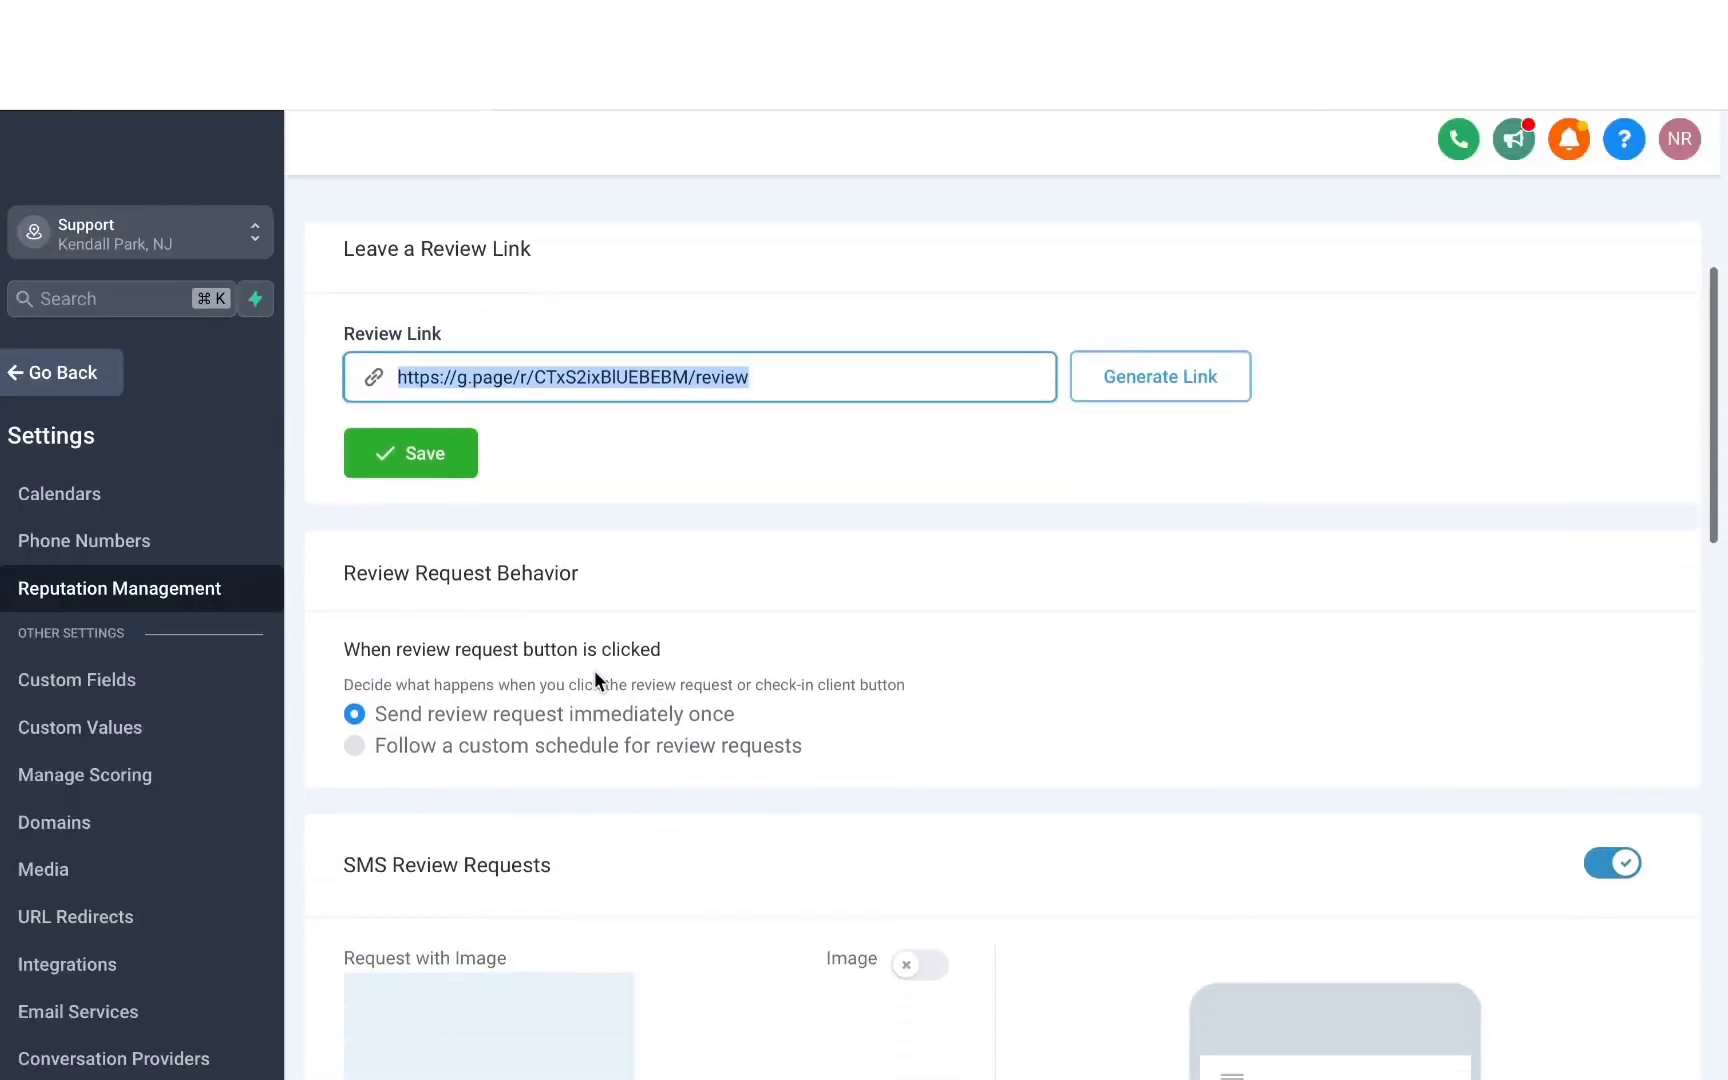
scroll(560, 650, "down", 2)
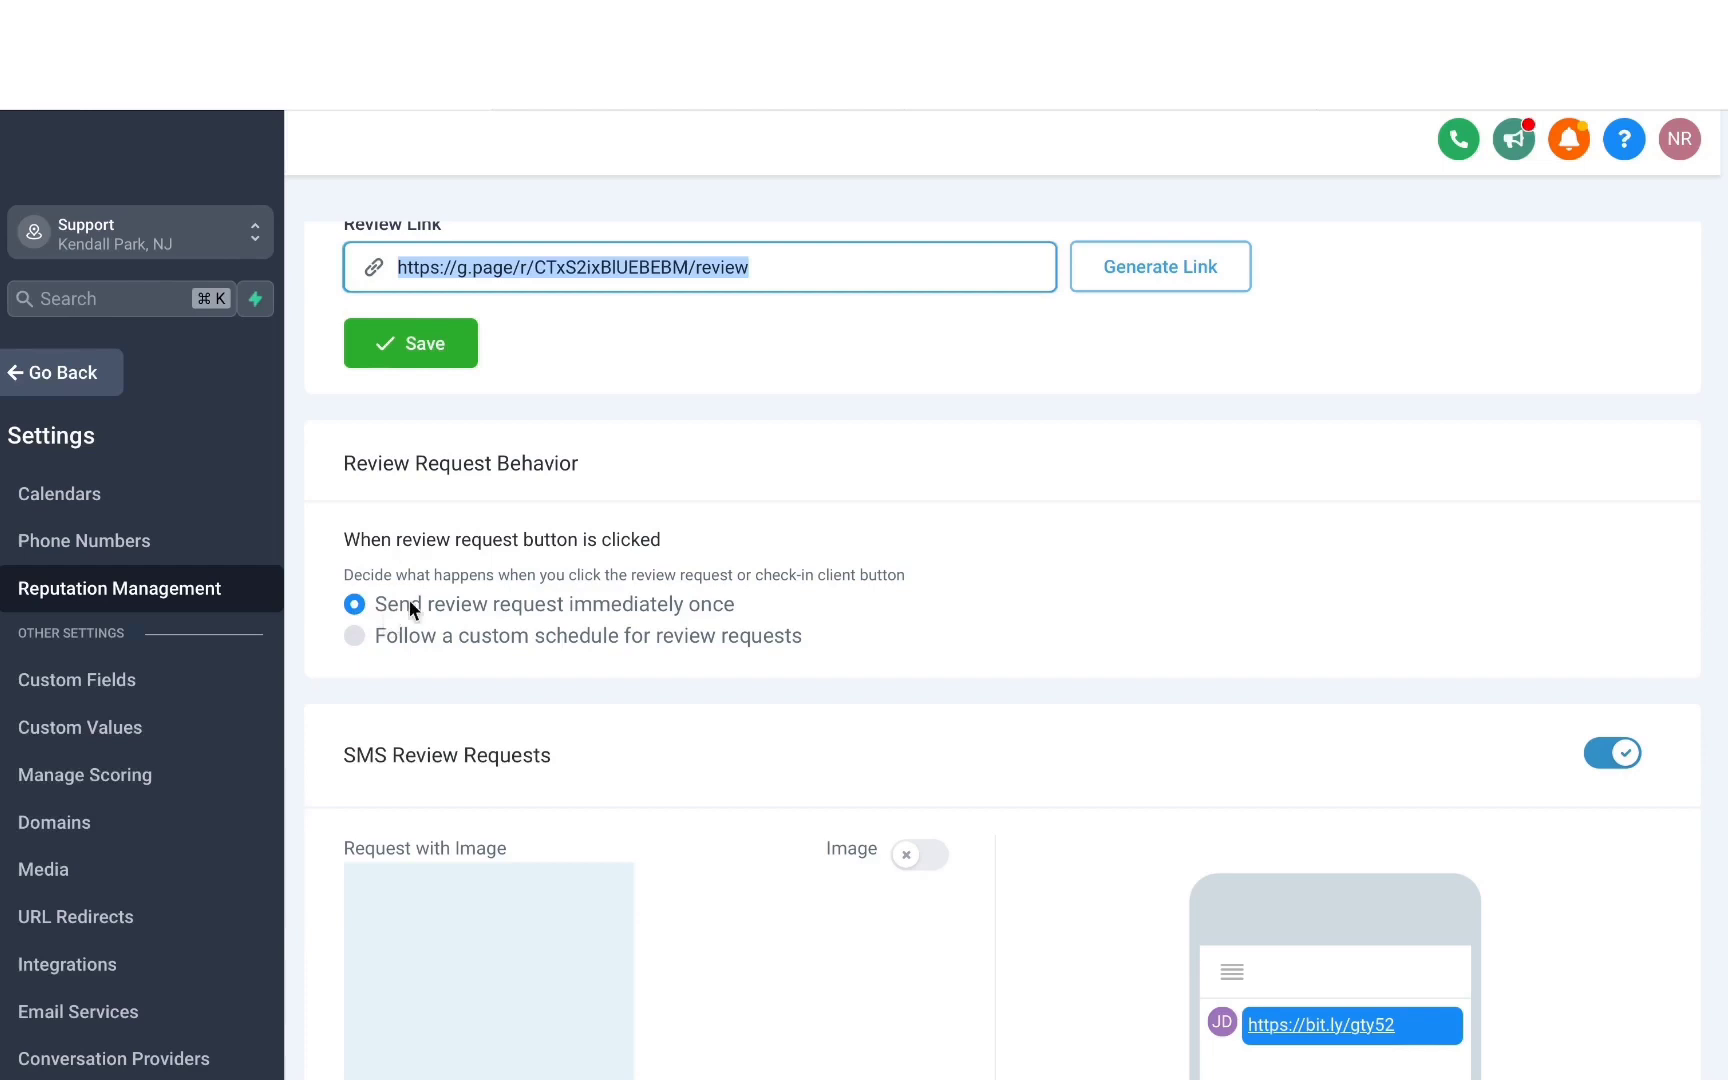
scroll(409, 599, "down", 2)
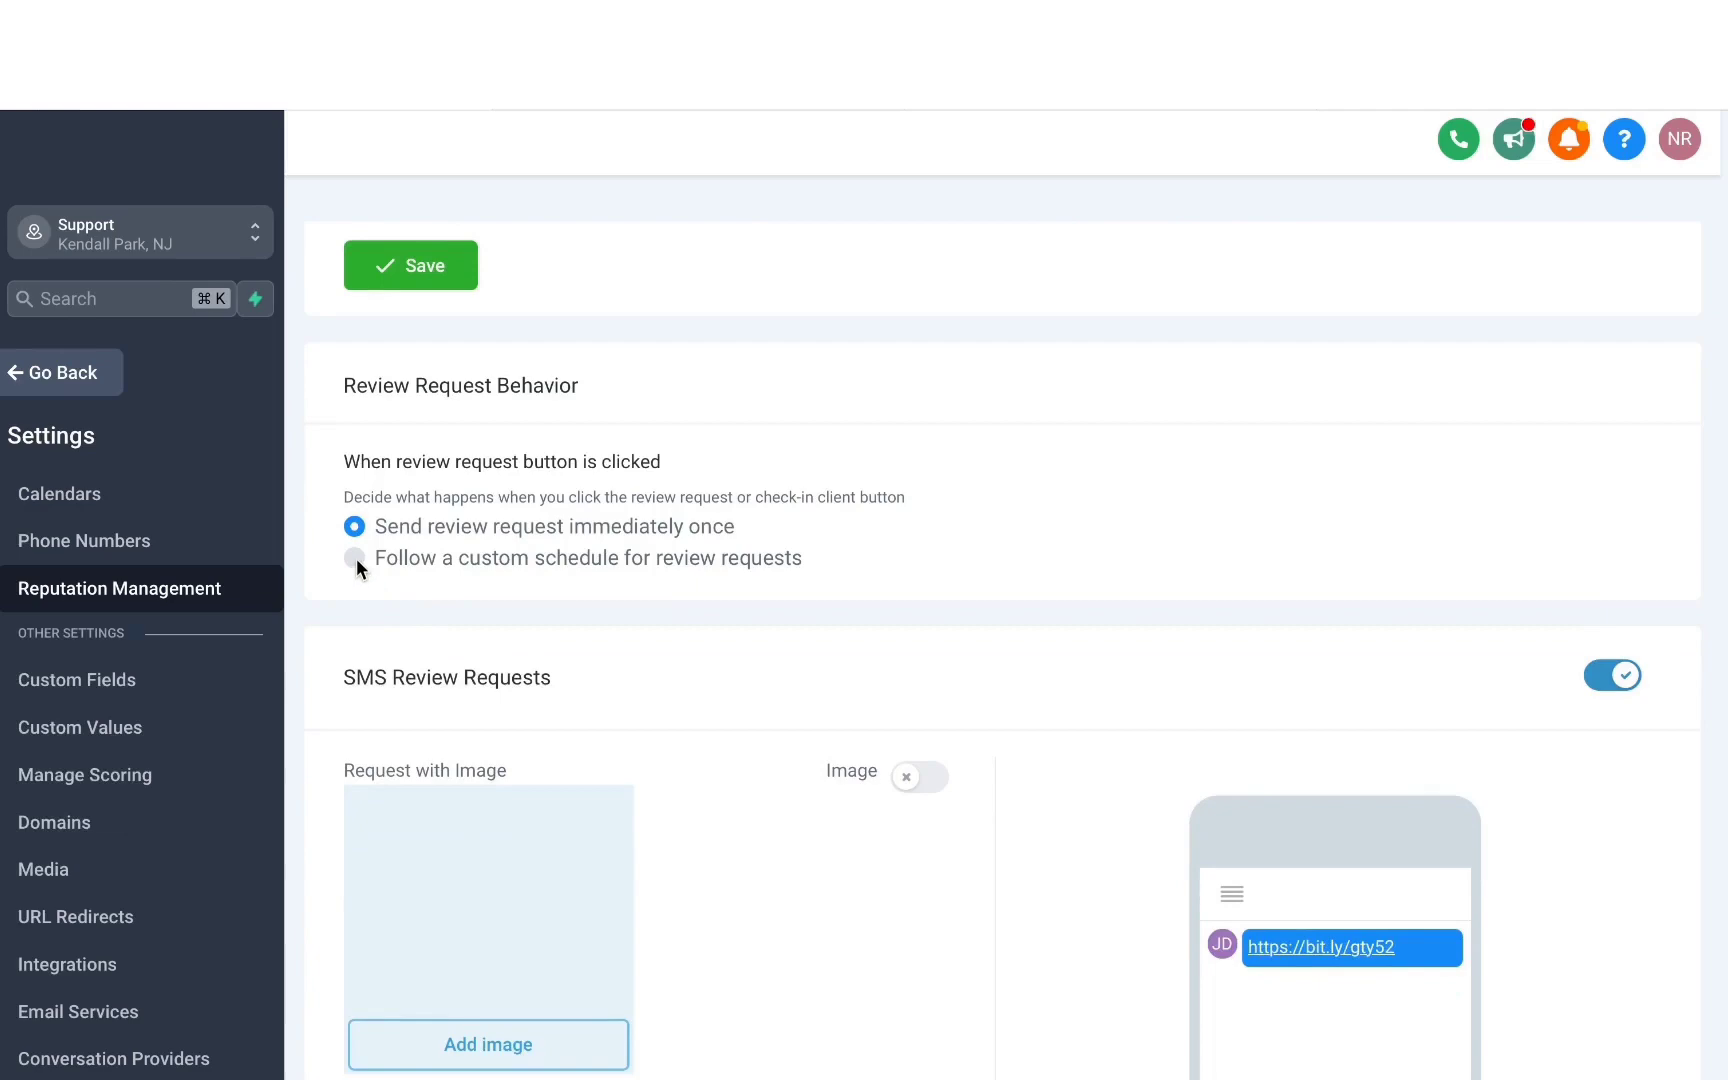
left_click(355, 558)
scroll(548, 643, "down", 14)
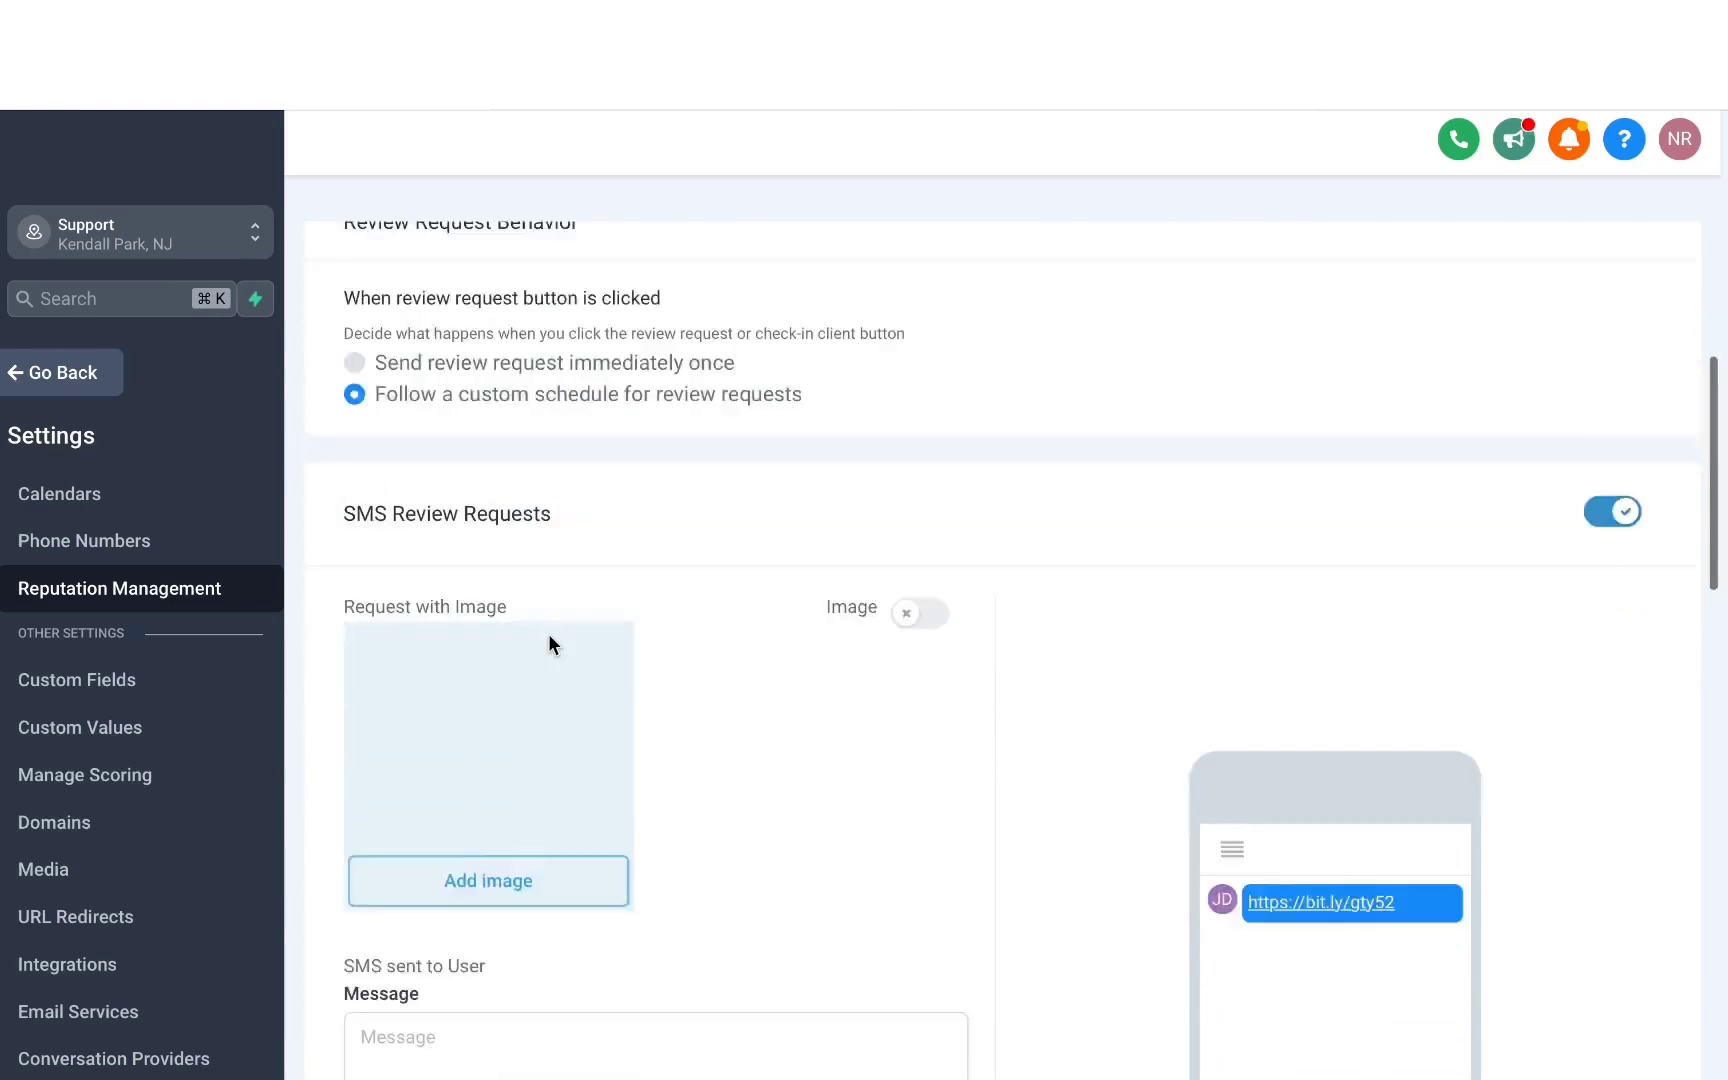
scroll(641, 756, "up", 7)
scroll(641, 756, "down", 4)
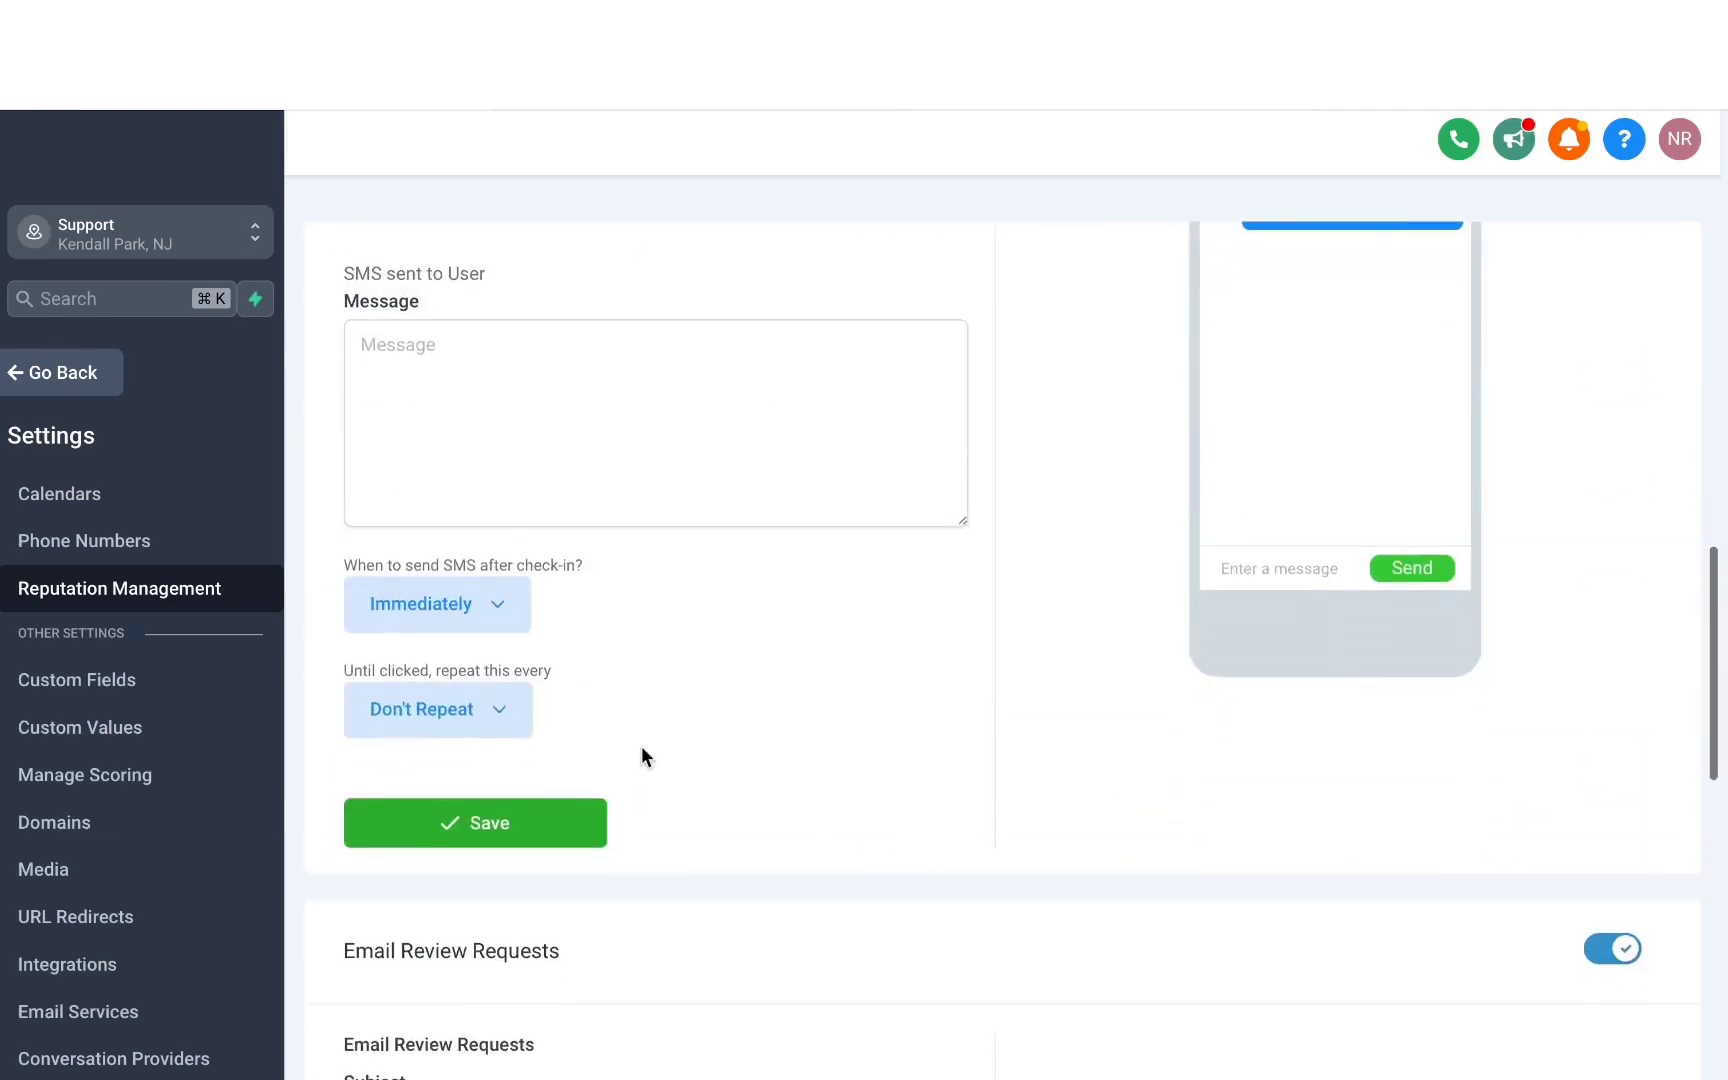
left_click(430, 592)
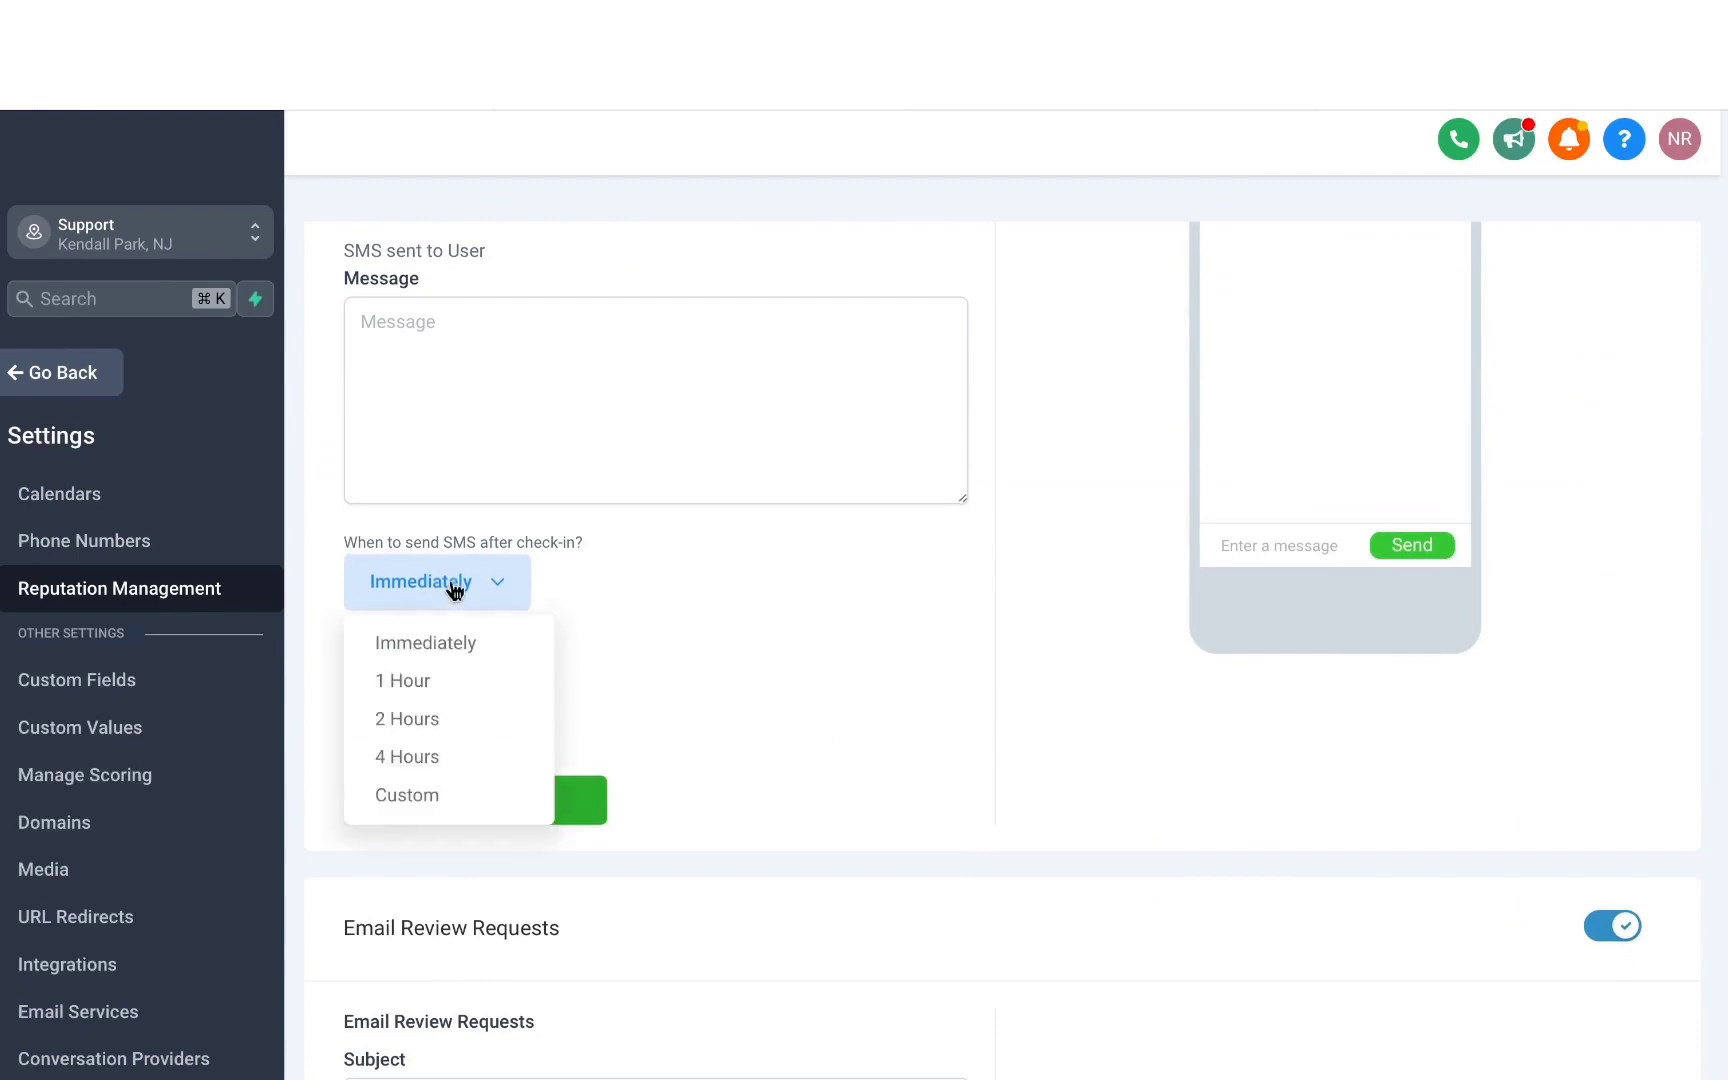
left_click(582, 685)
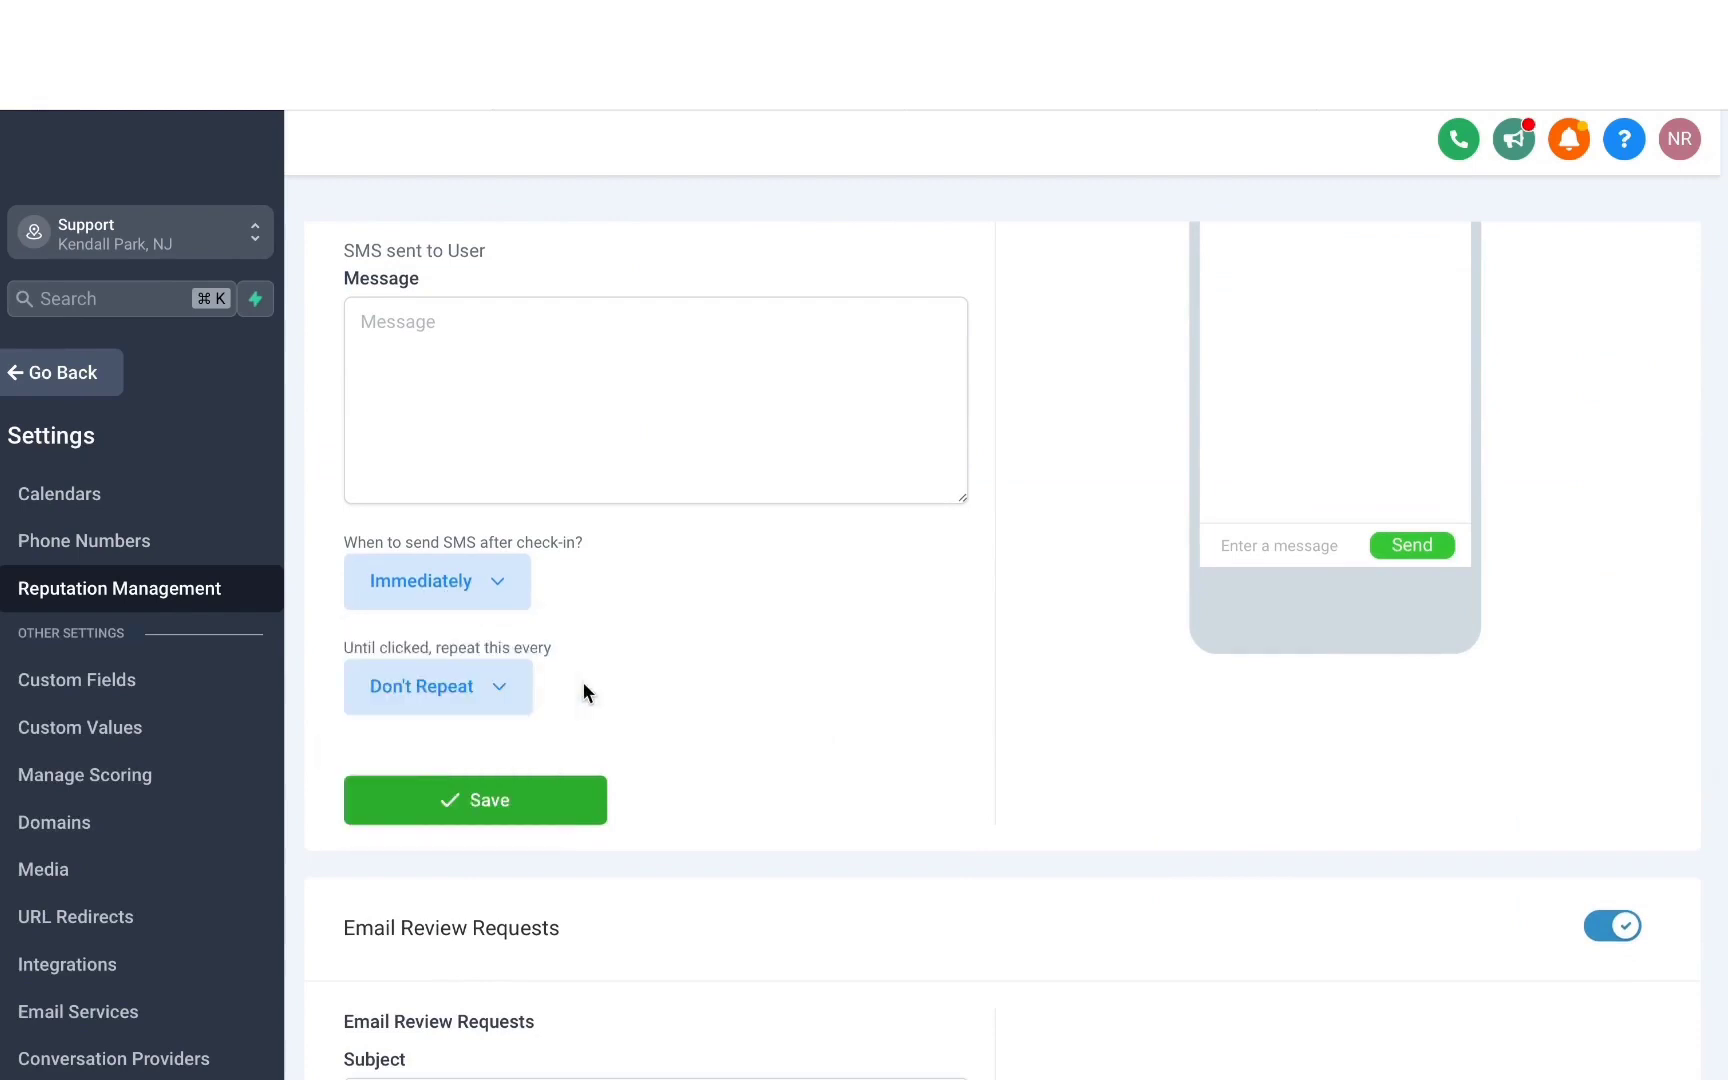
left_click(519, 690)
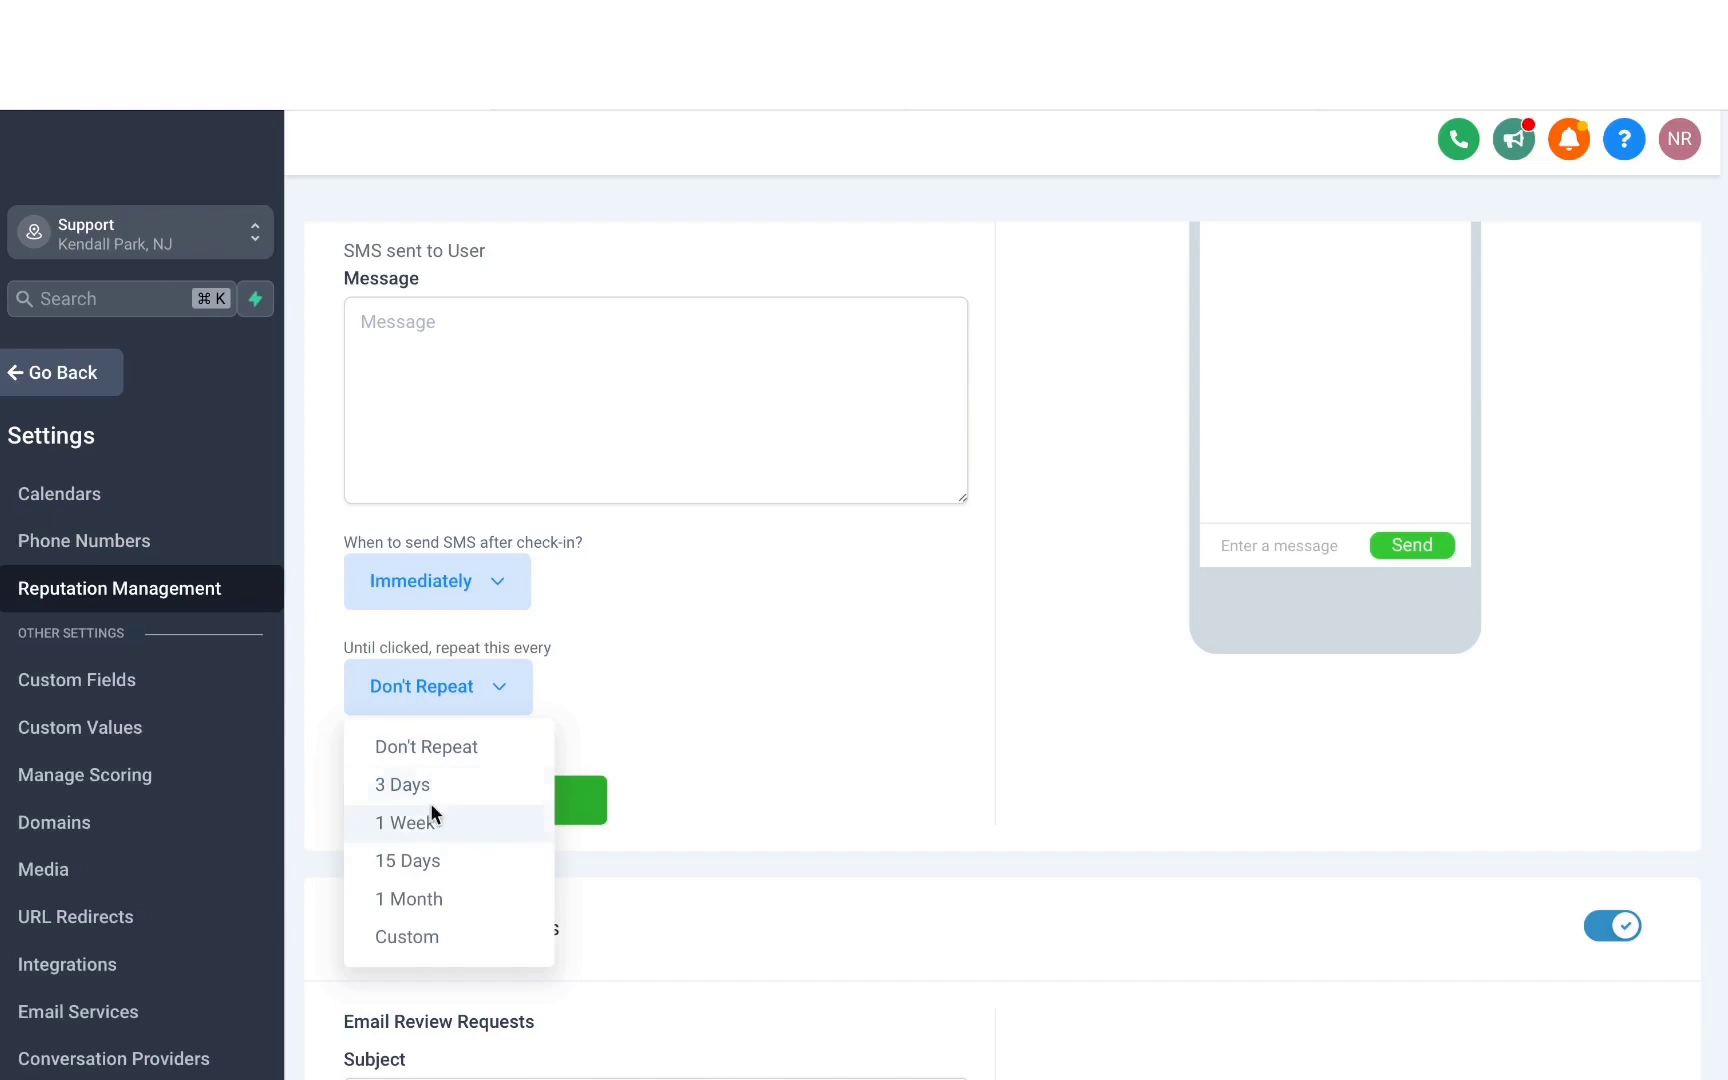
left_click(585, 720)
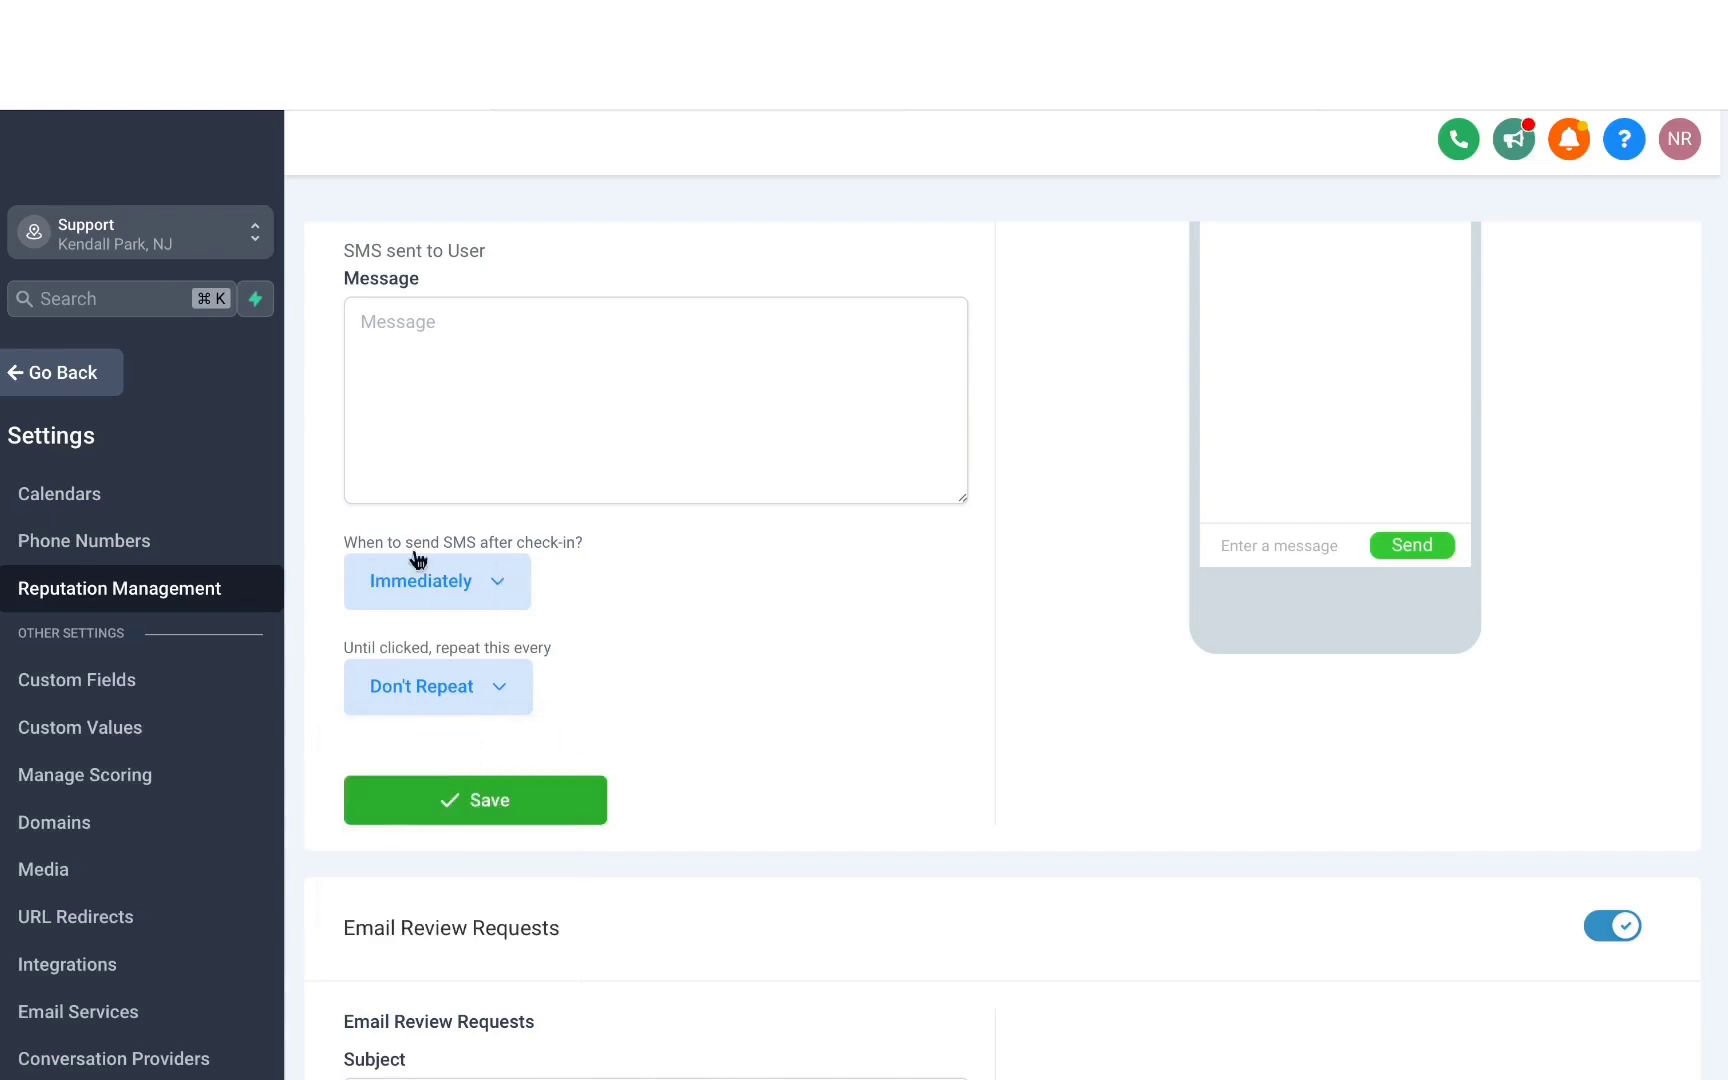
scroll(594, 662, "down", 10)
left_click(472, 645)
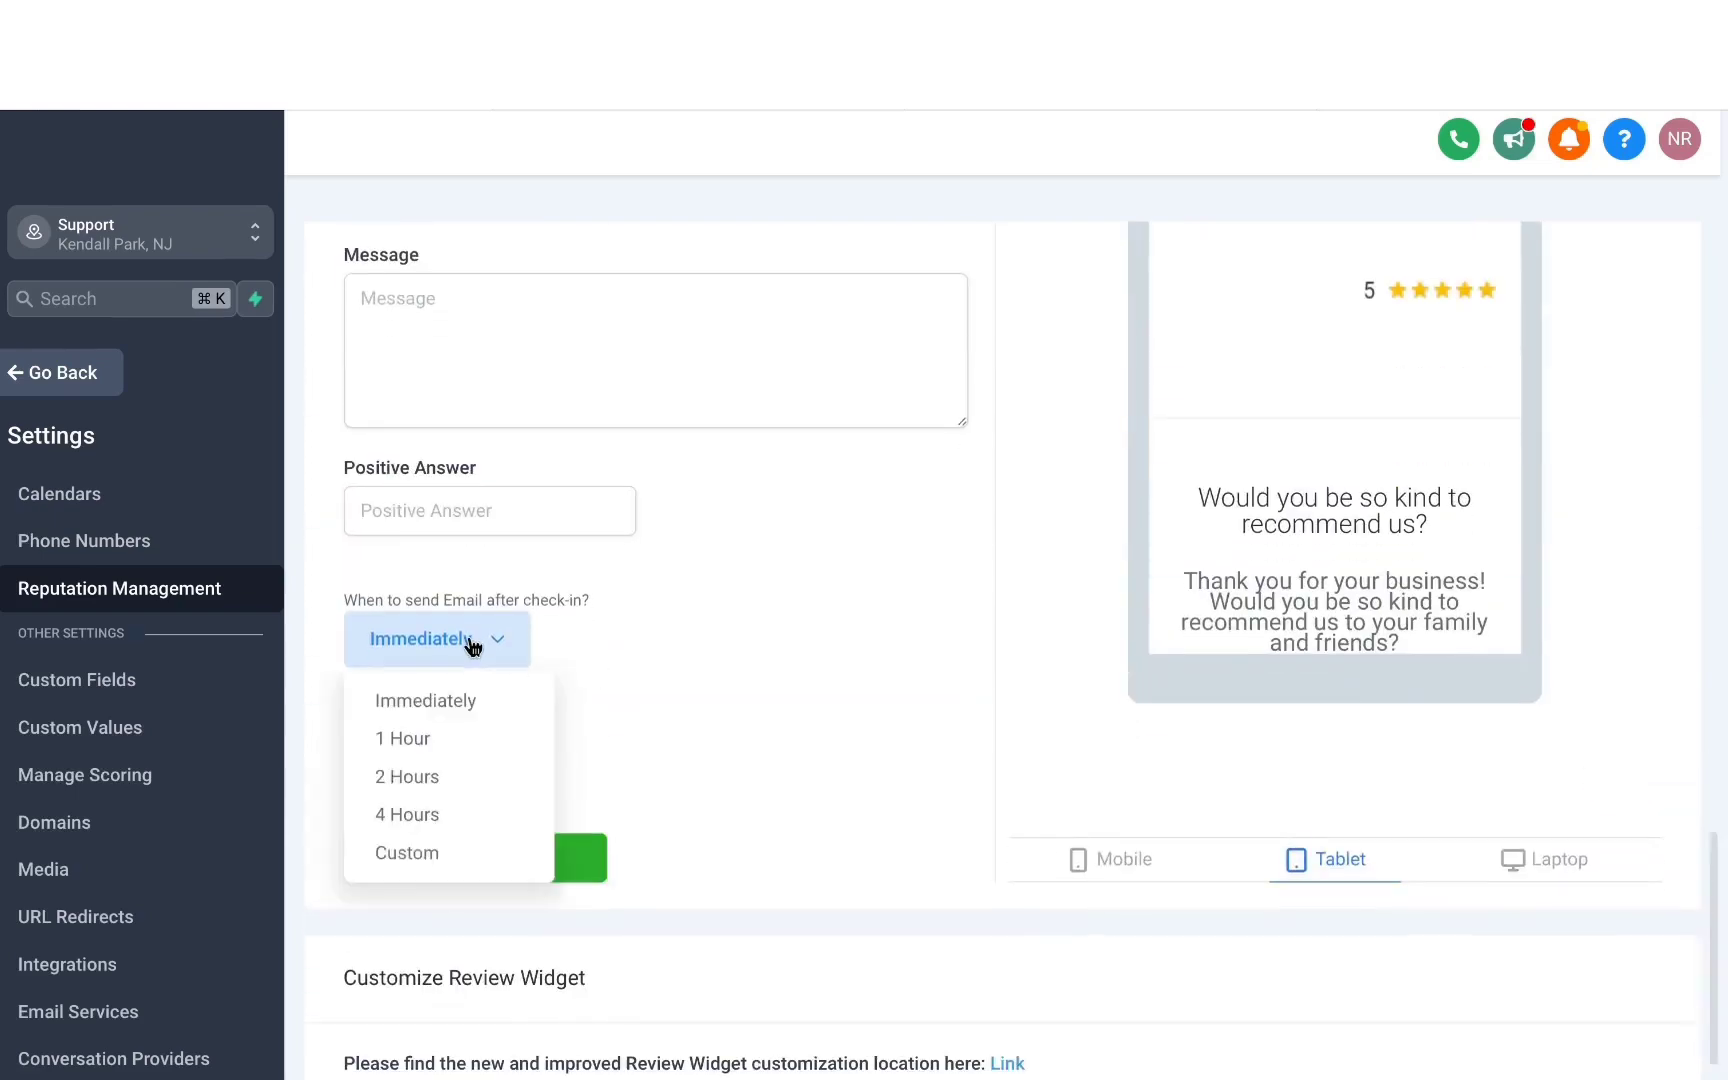
scroll(481, 667, "up", 10)
Send review requests immediately, only once, and allow an image in SMS requests.
left_click(354, 705)
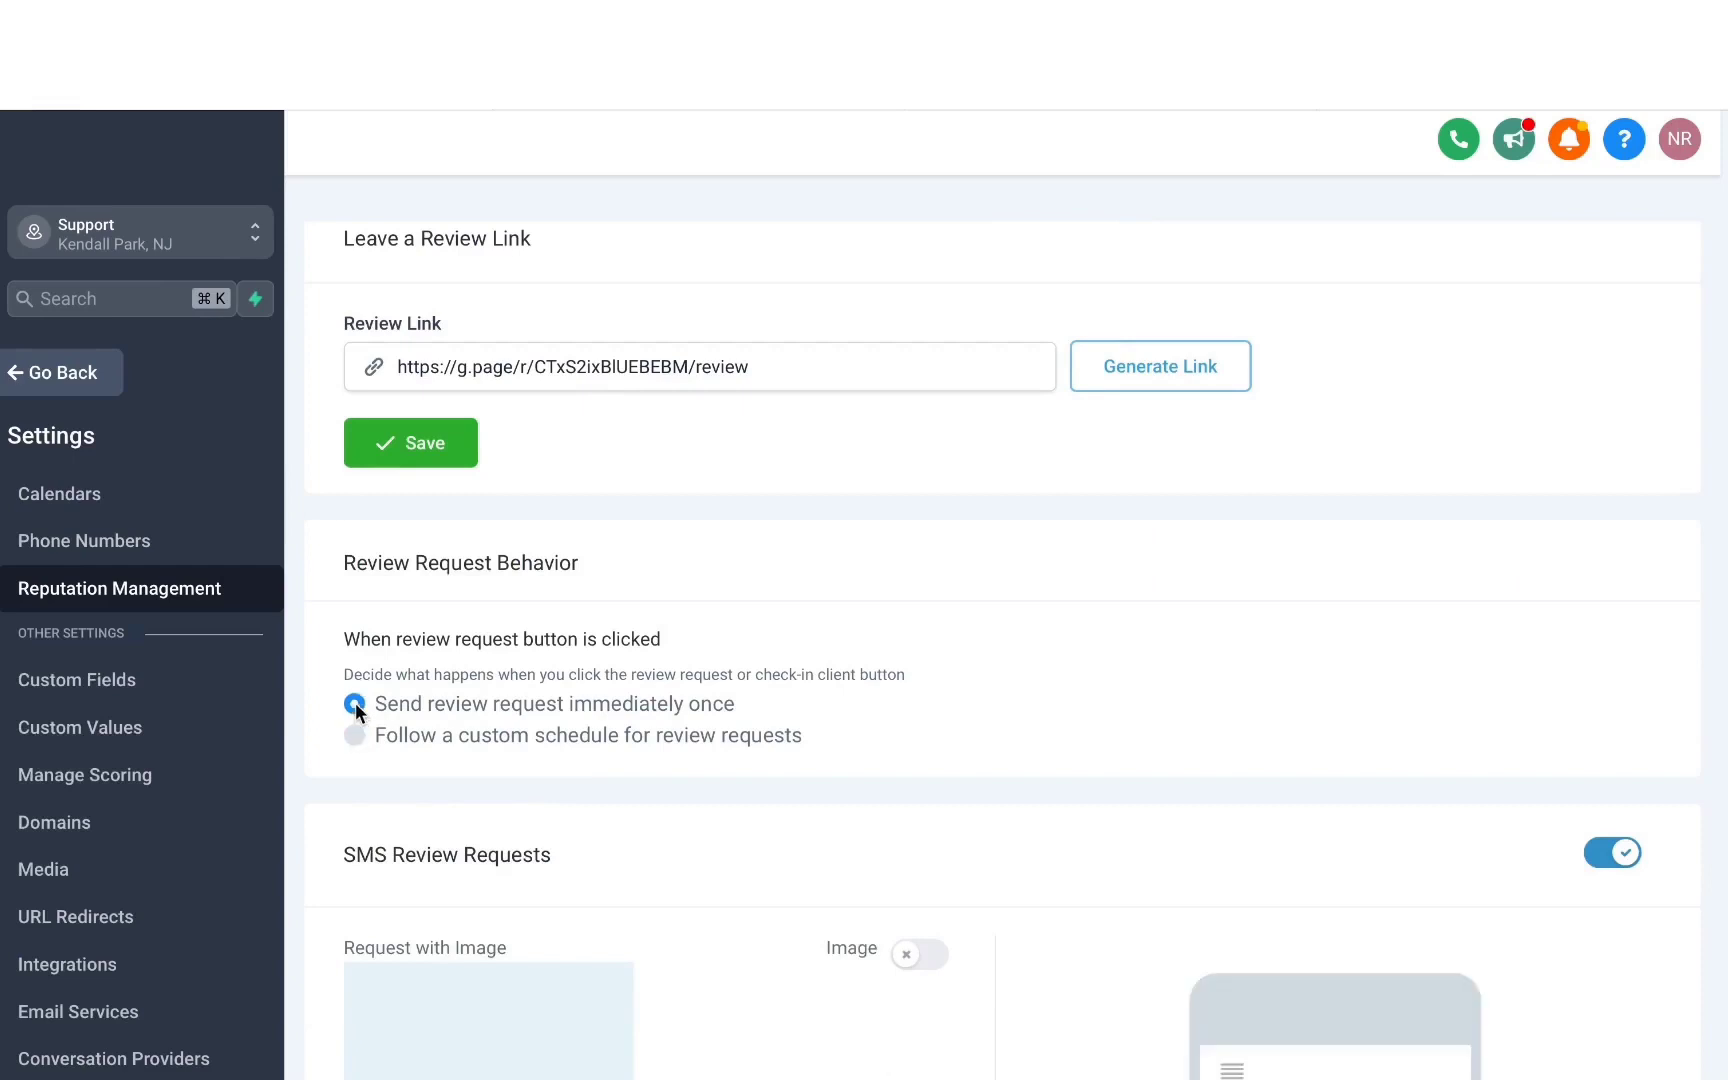
scroll(690, 672, "down", 5)
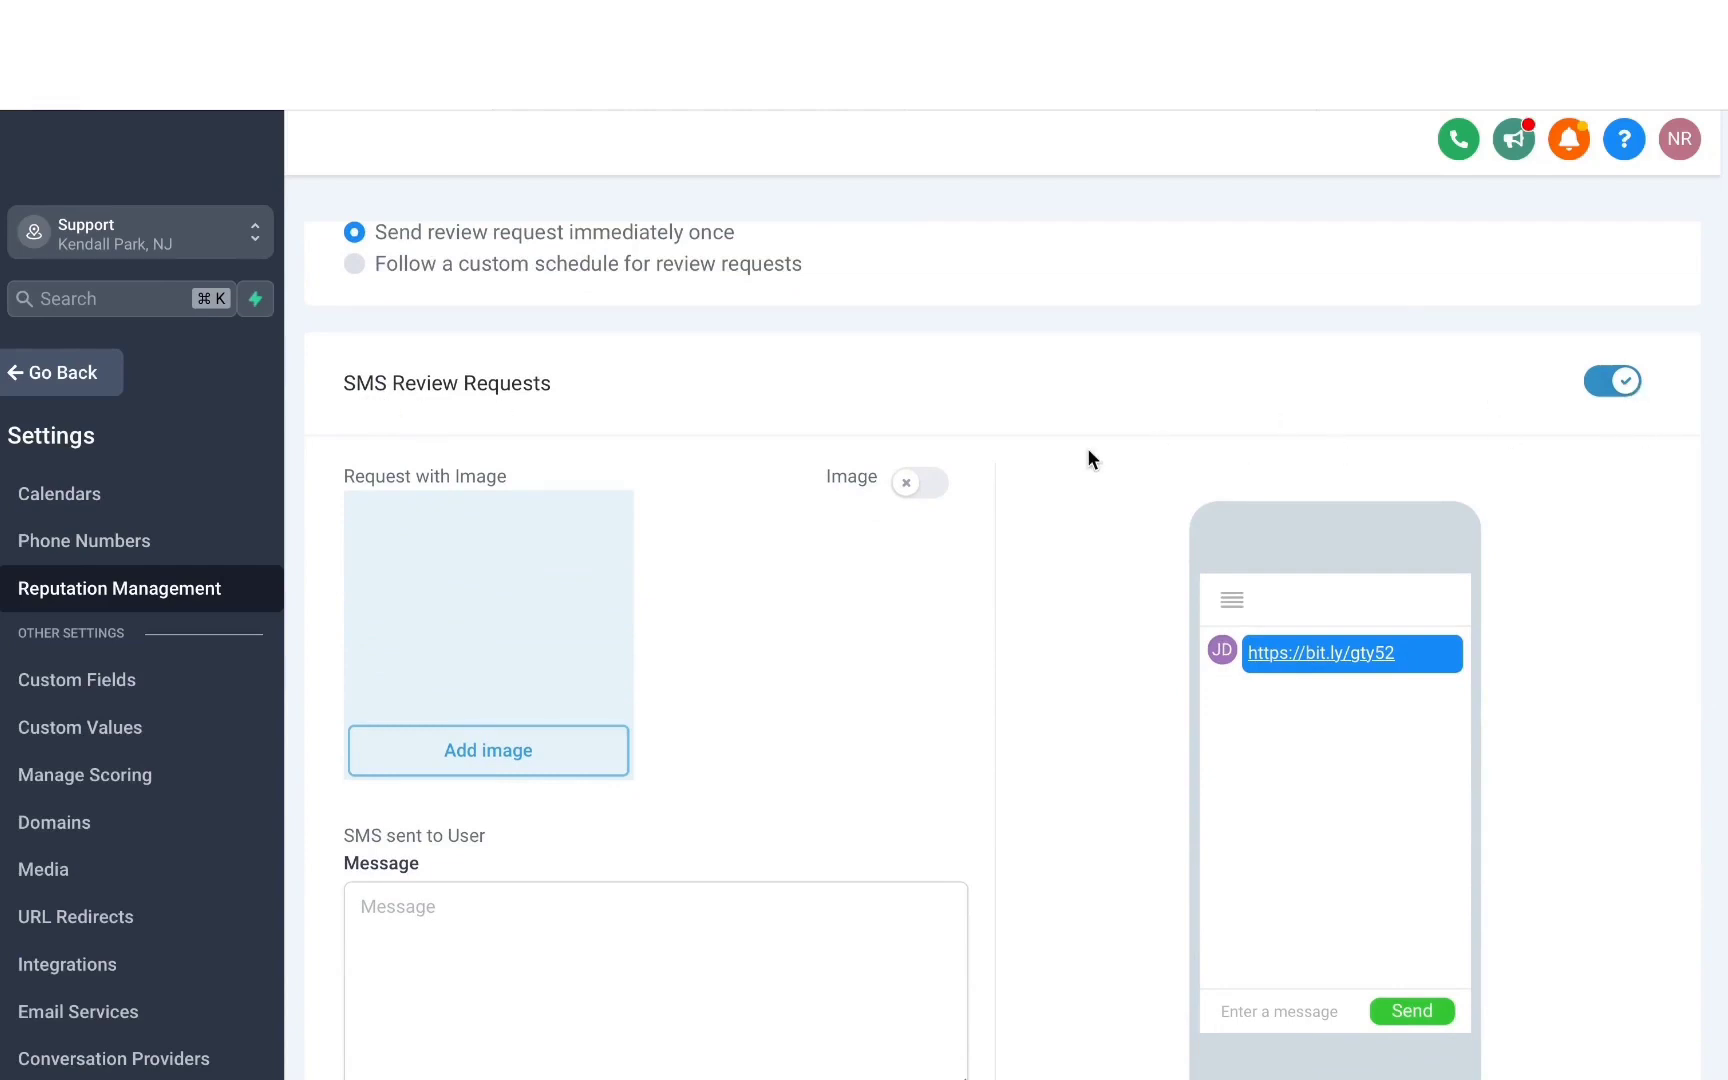
scroll(1087, 448, "down", 2)
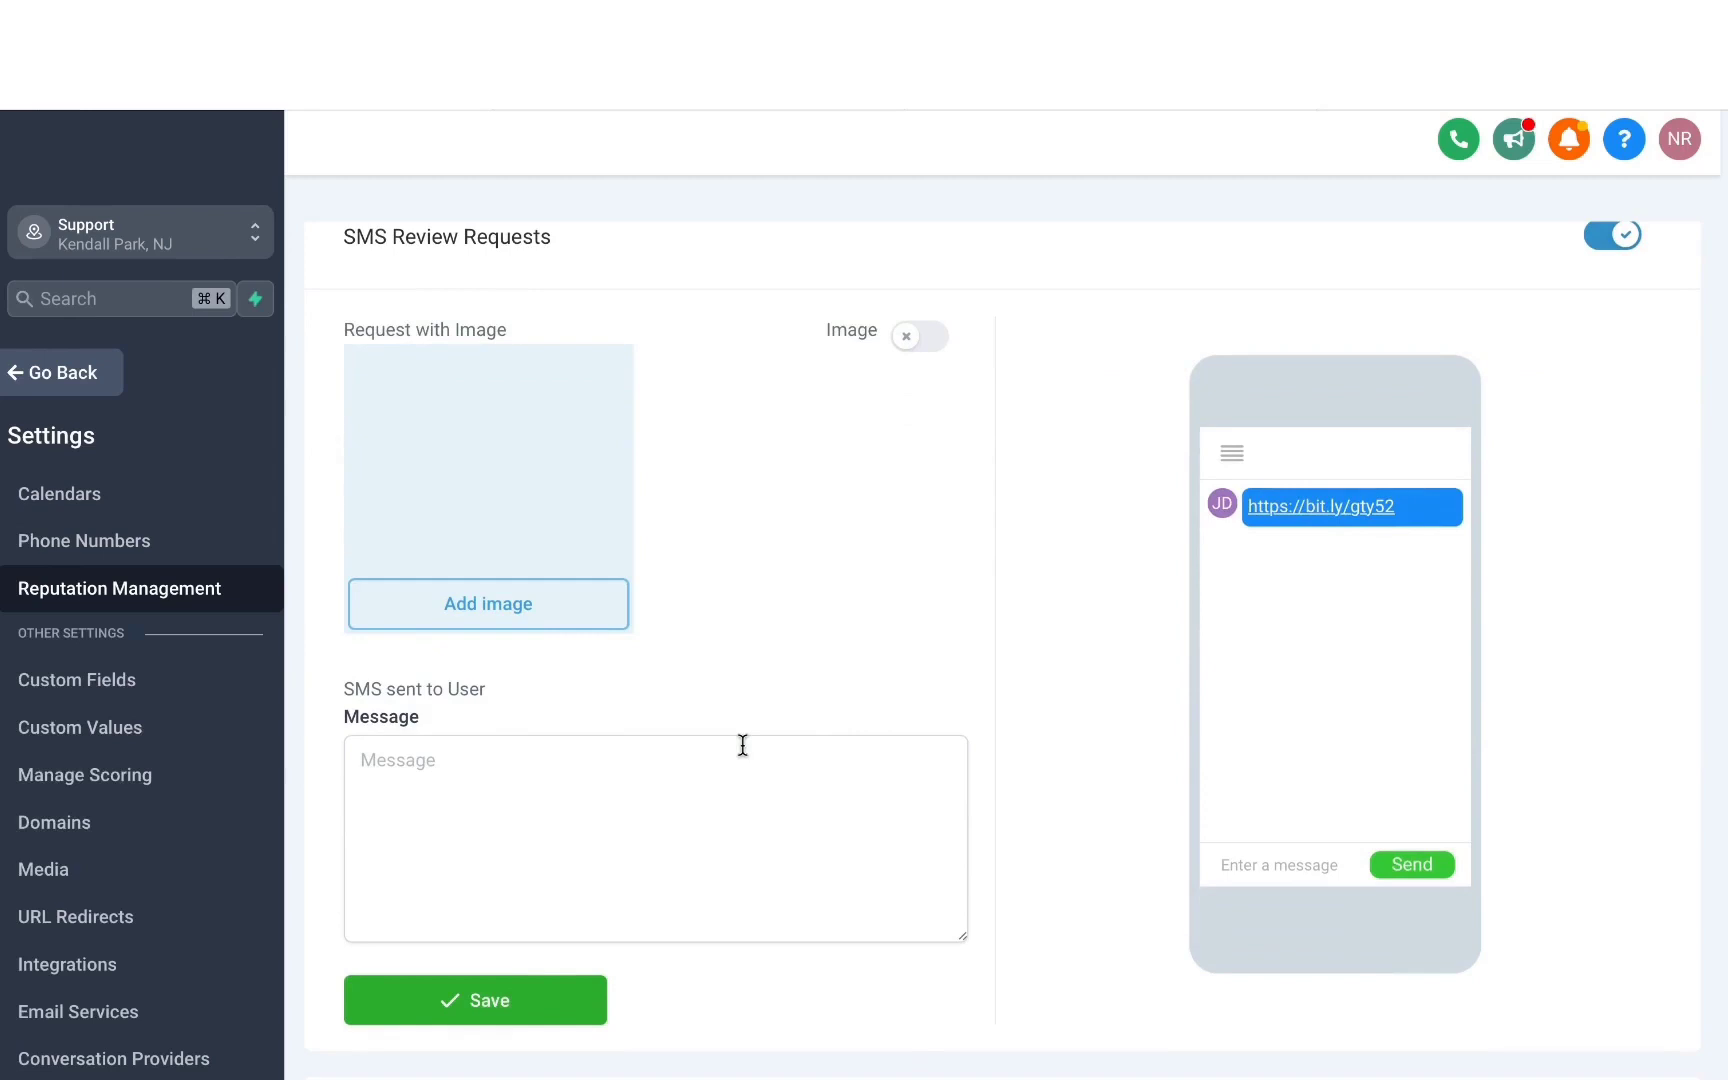
left_click(931, 340)
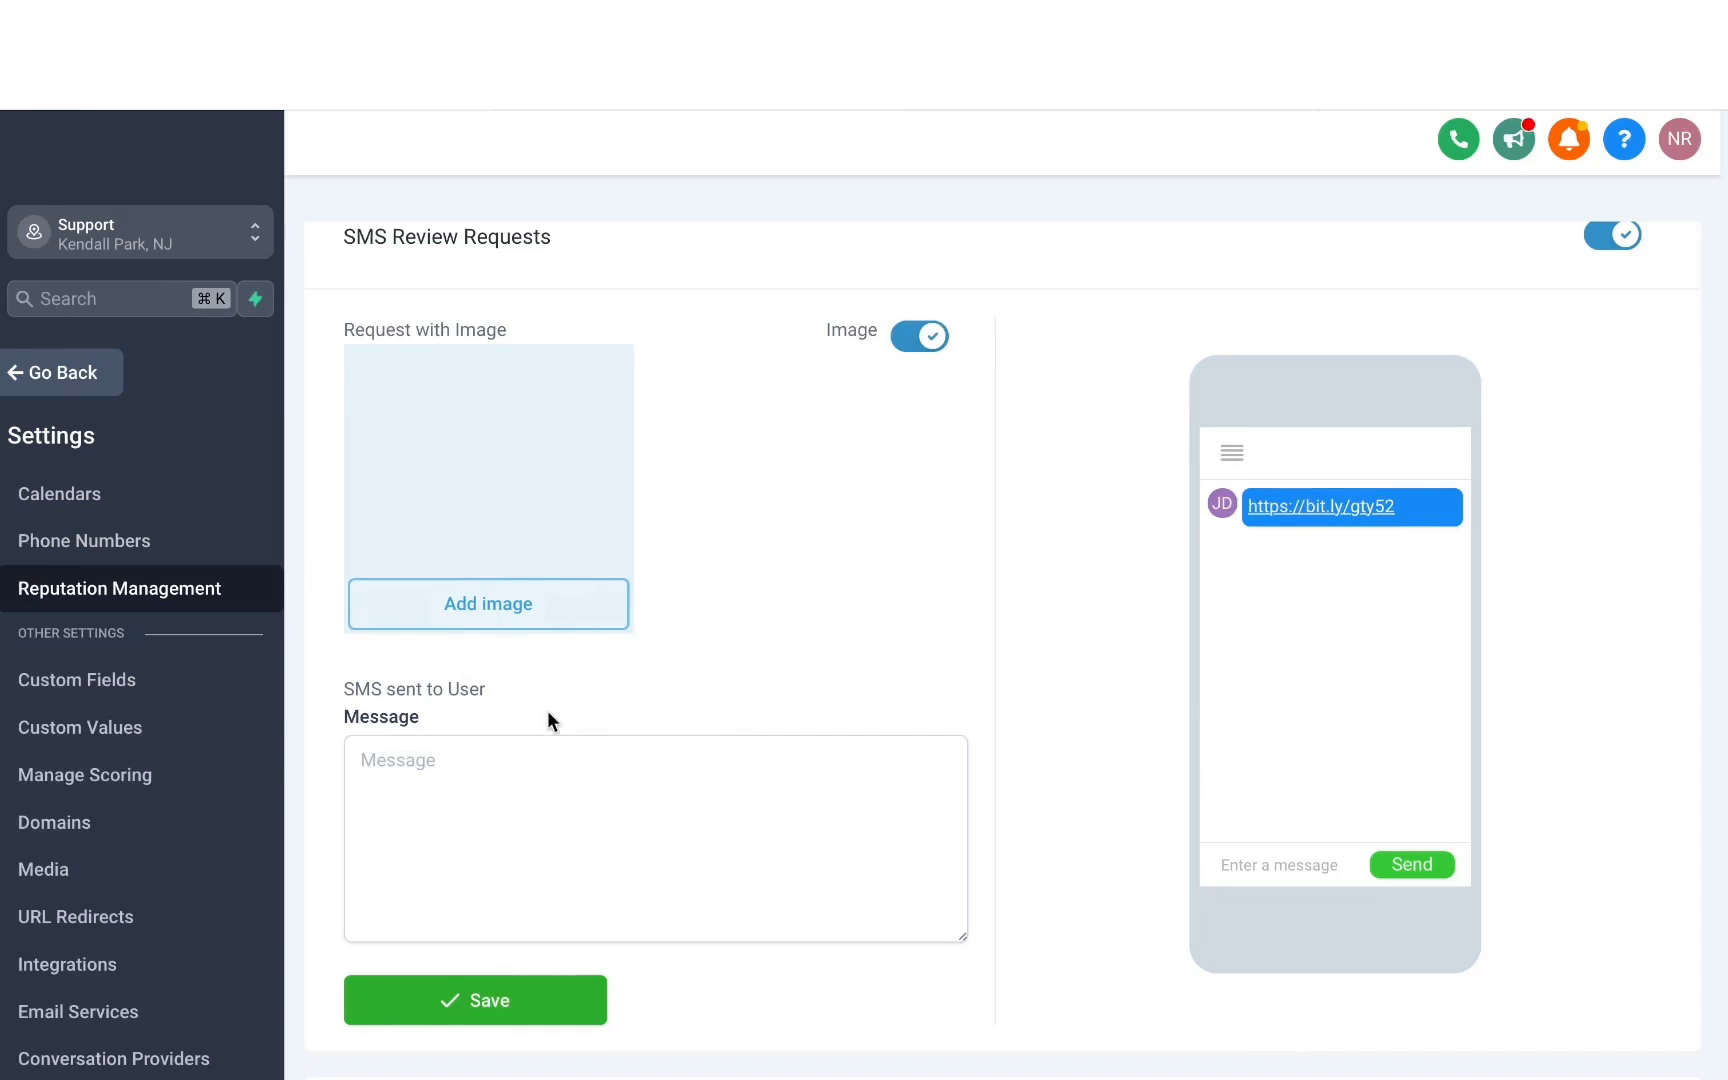
Write the SMS review message greeting the contact by first name and save it.
scroll(548, 717, "down", 2)
left_click(440, 605)
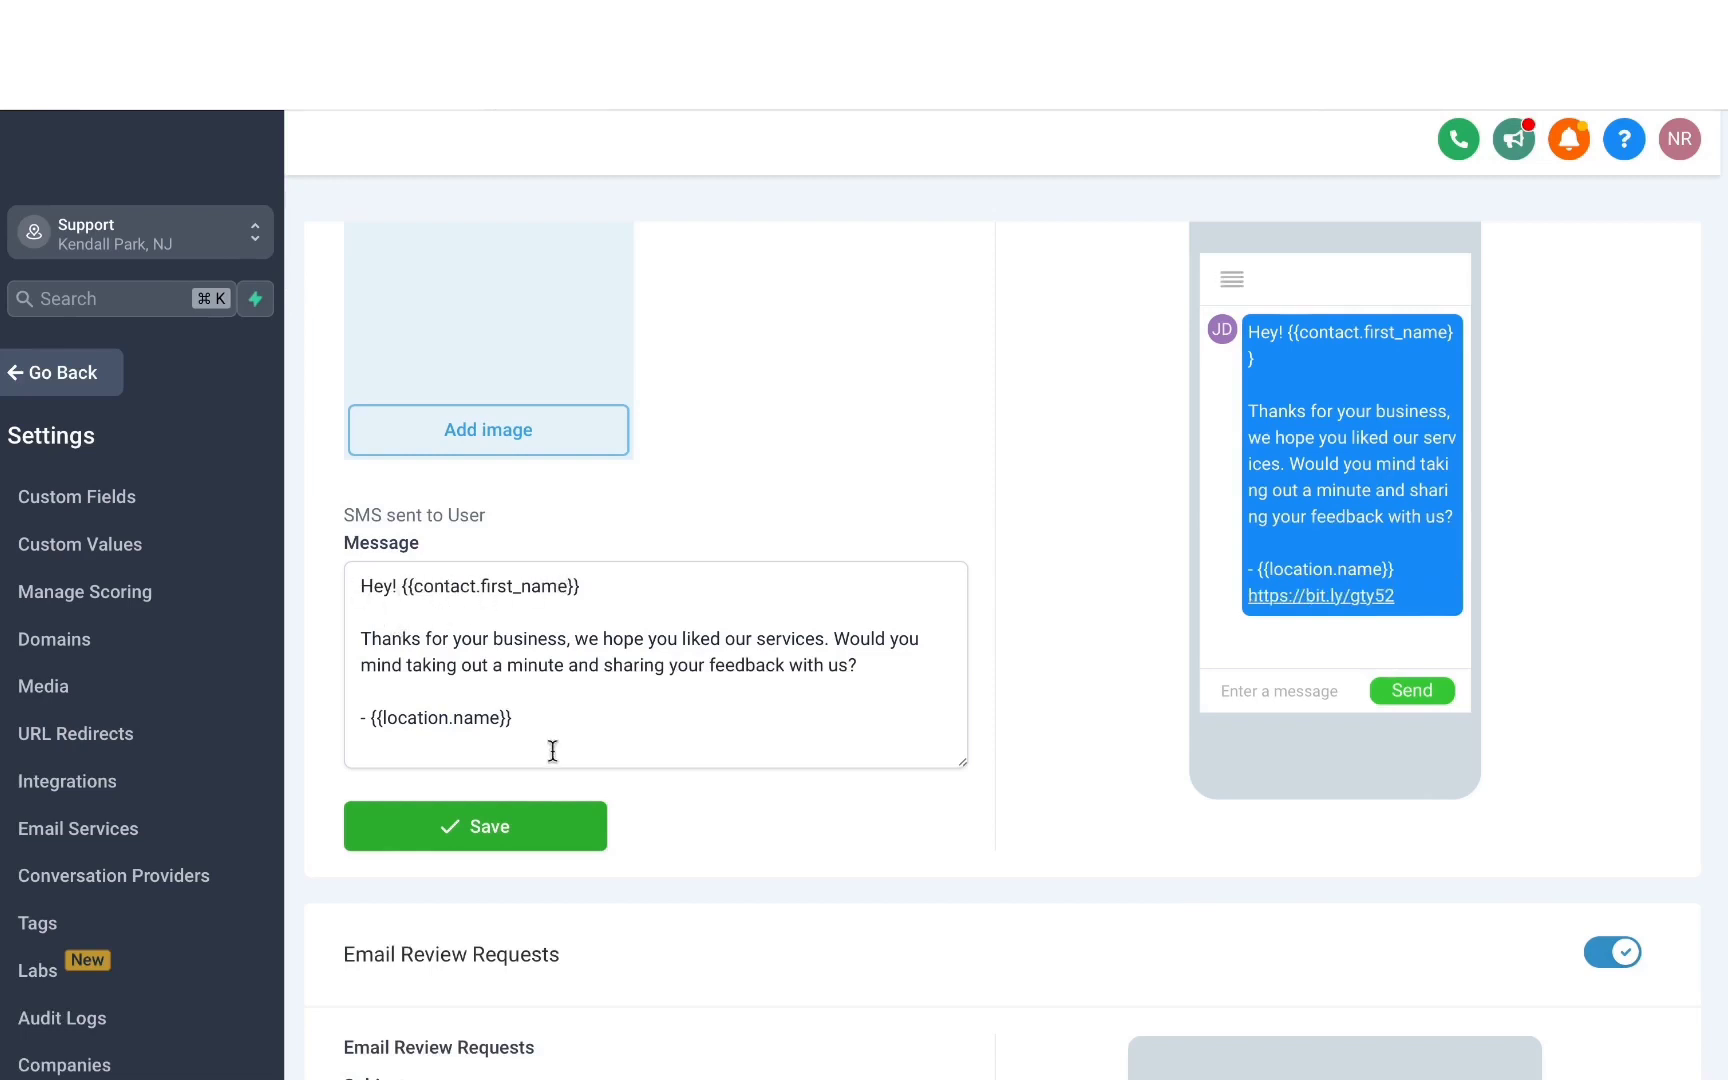
left_click(491, 828)
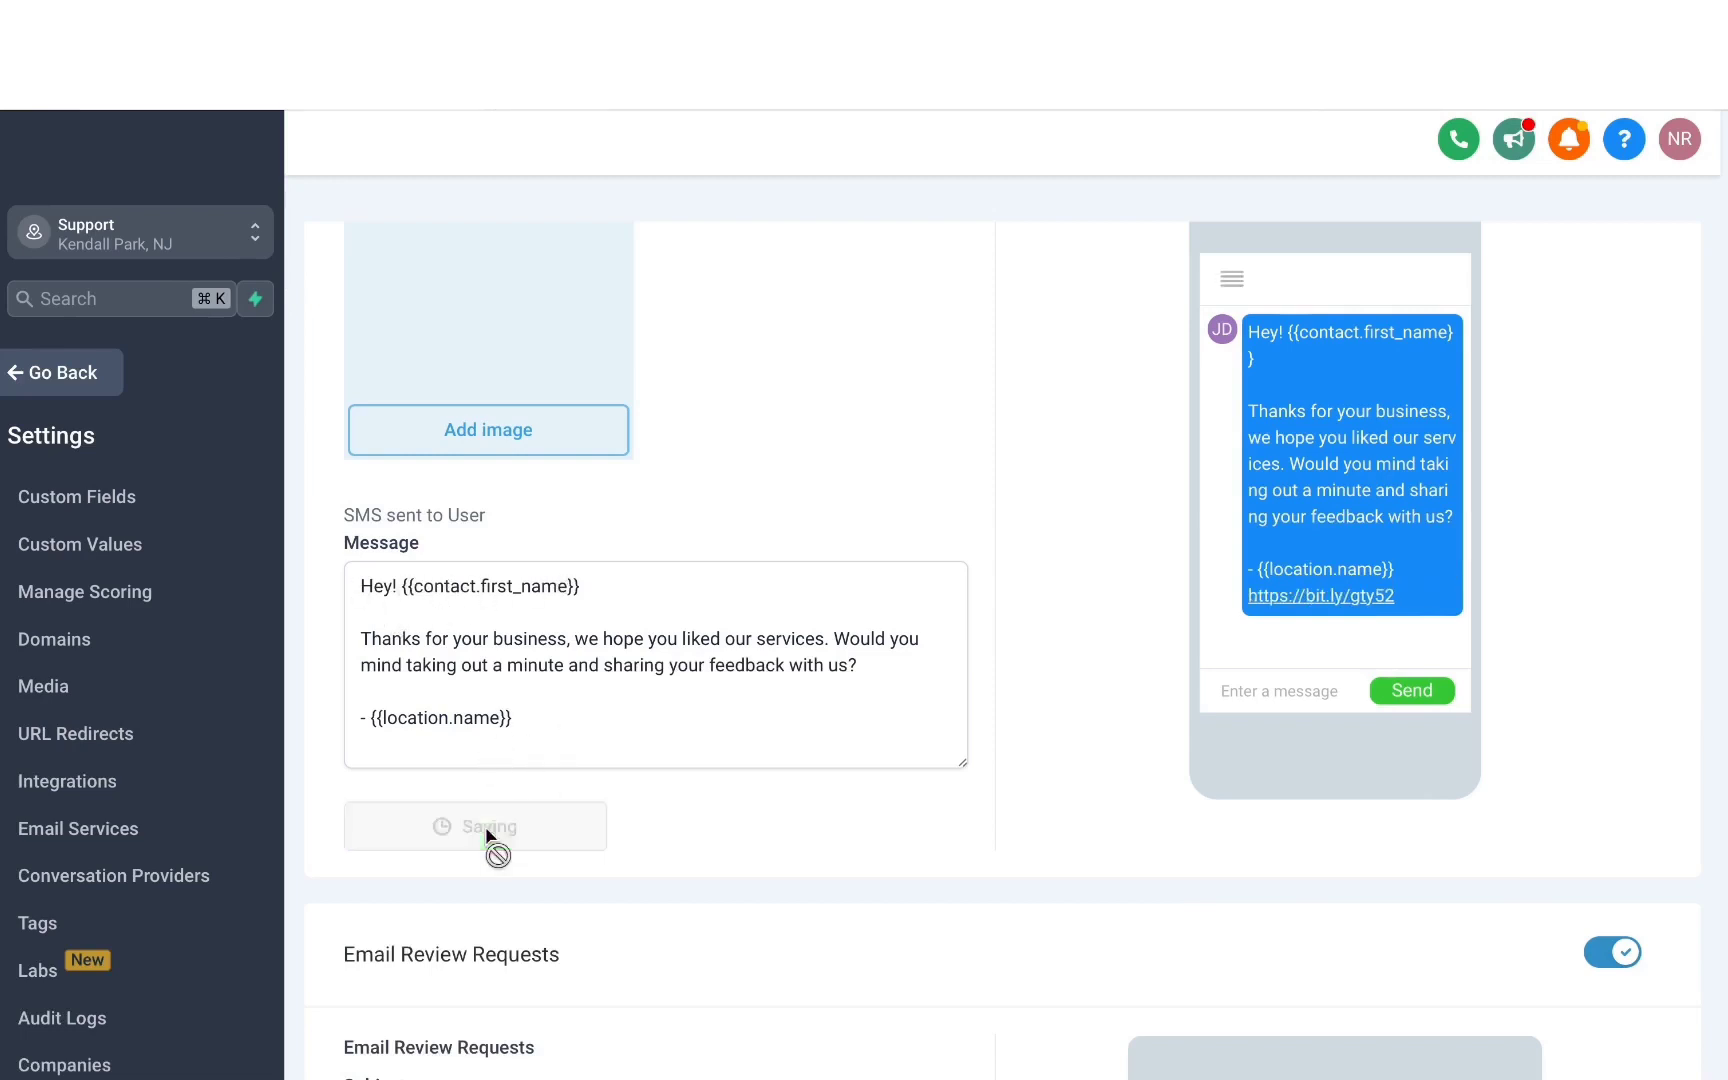
Preview the 5 Stars answer and save the 'Thanks for your business' email review request.
scroll(491, 836, "down", 5)
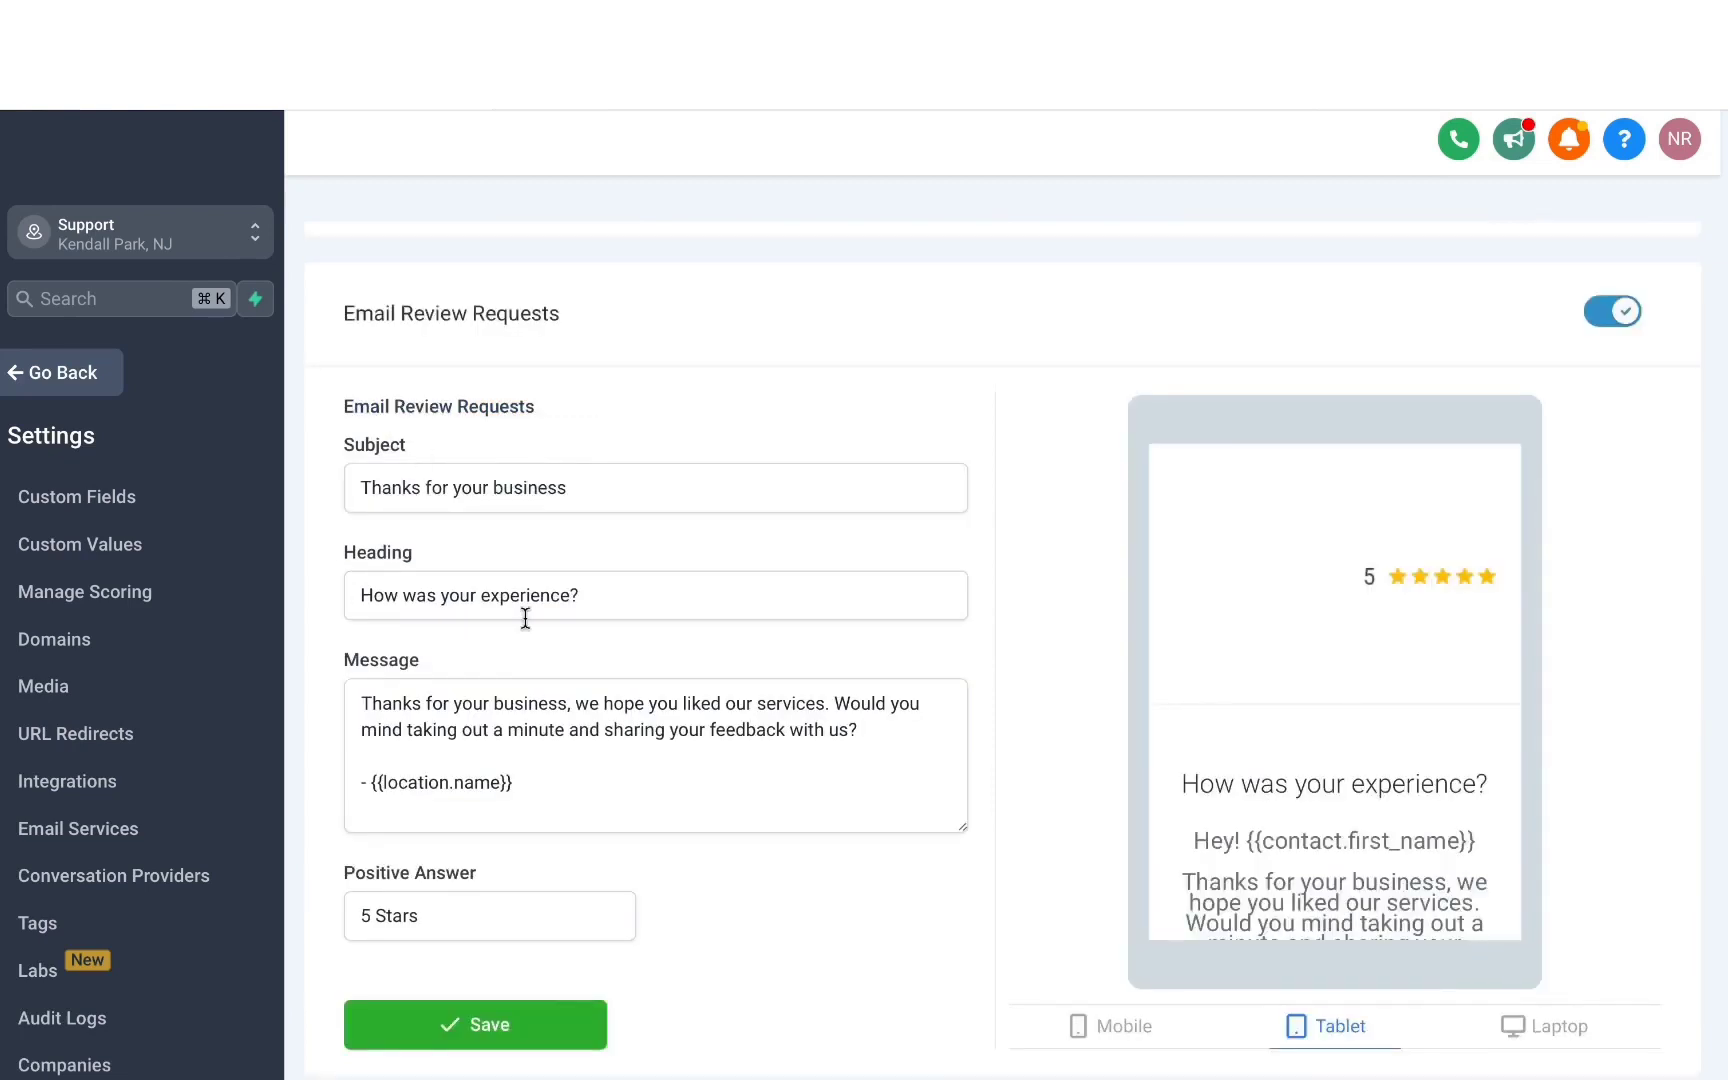
scroll(525, 617, "down", 1)
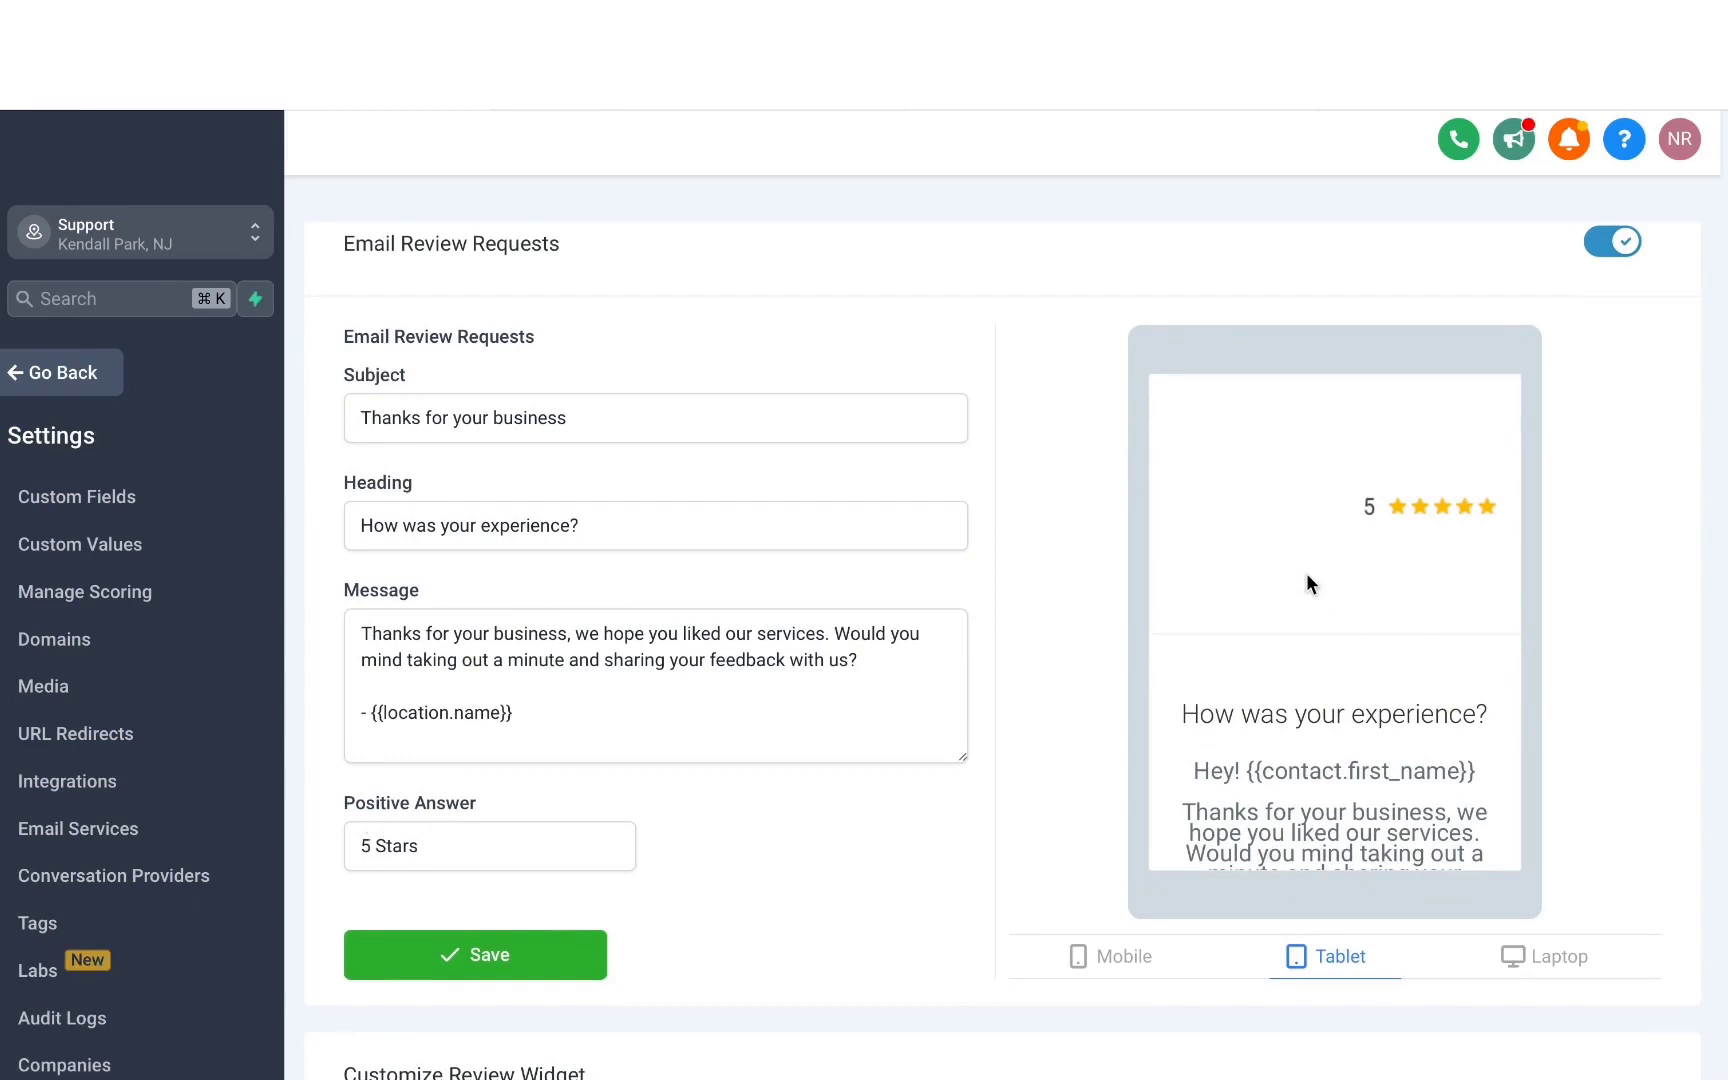
scroll(1307, 576, "down", 5)
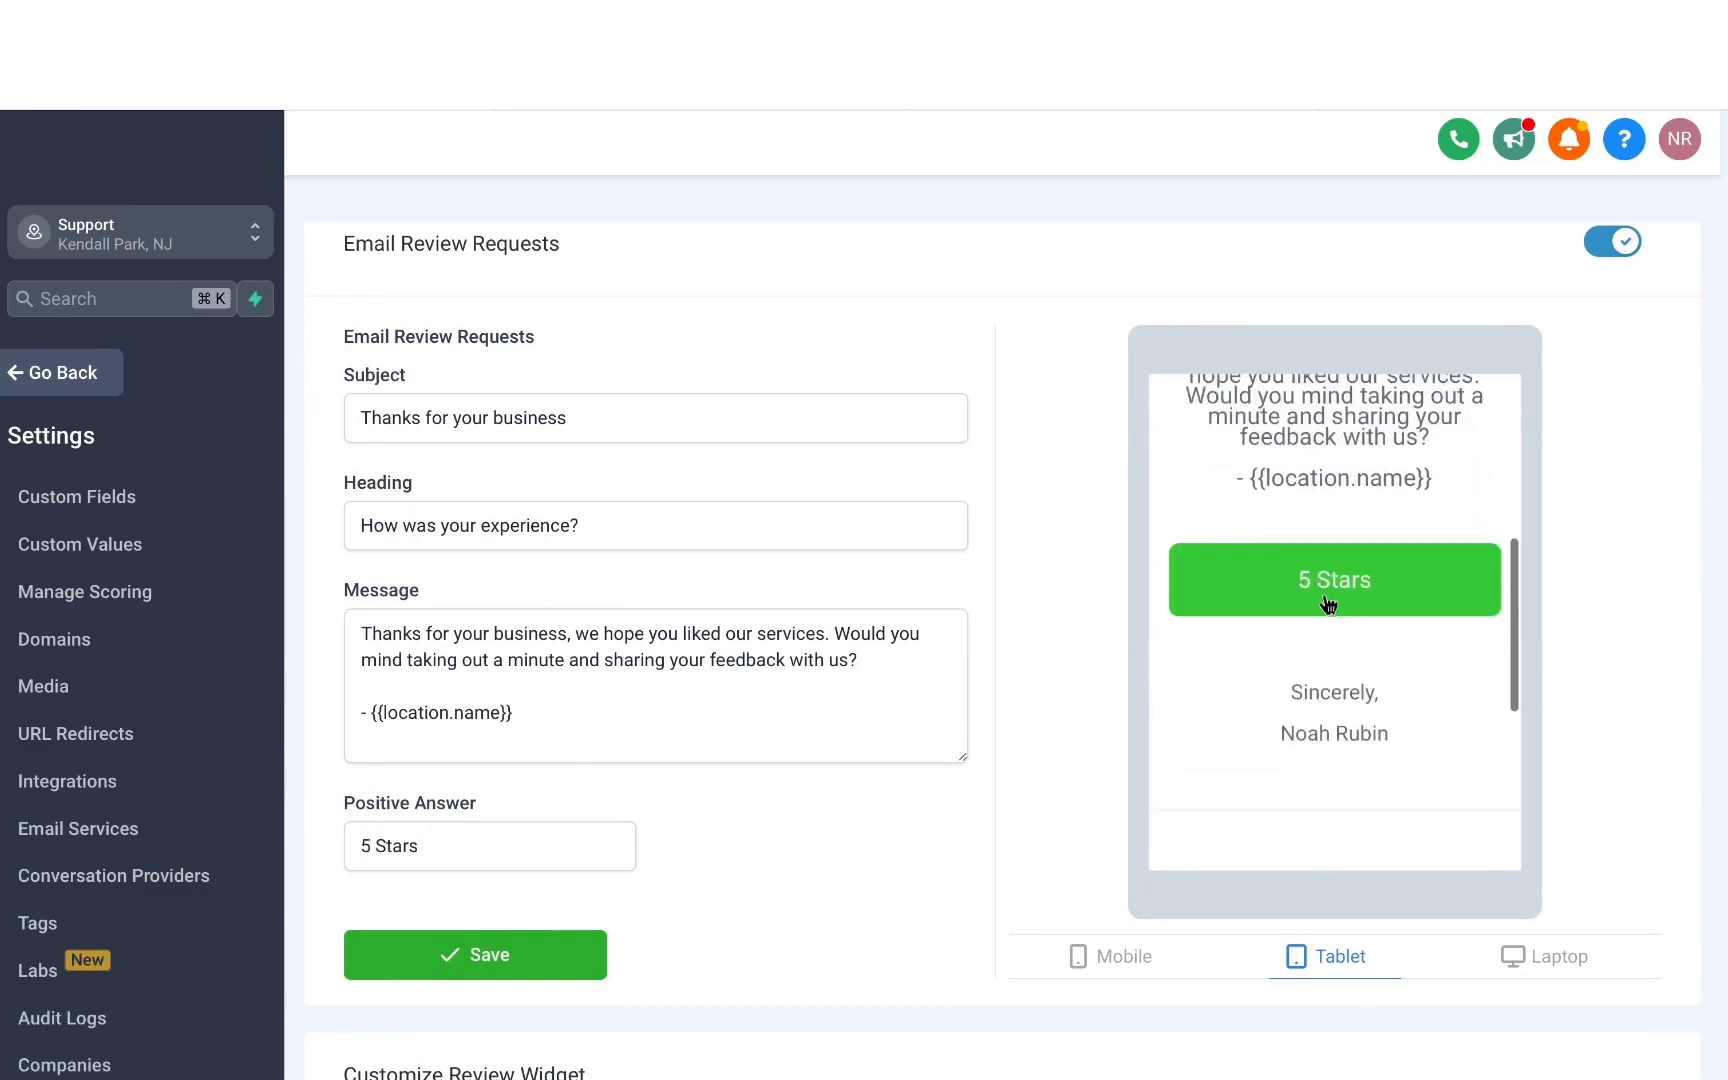
left_click(1323, 598)
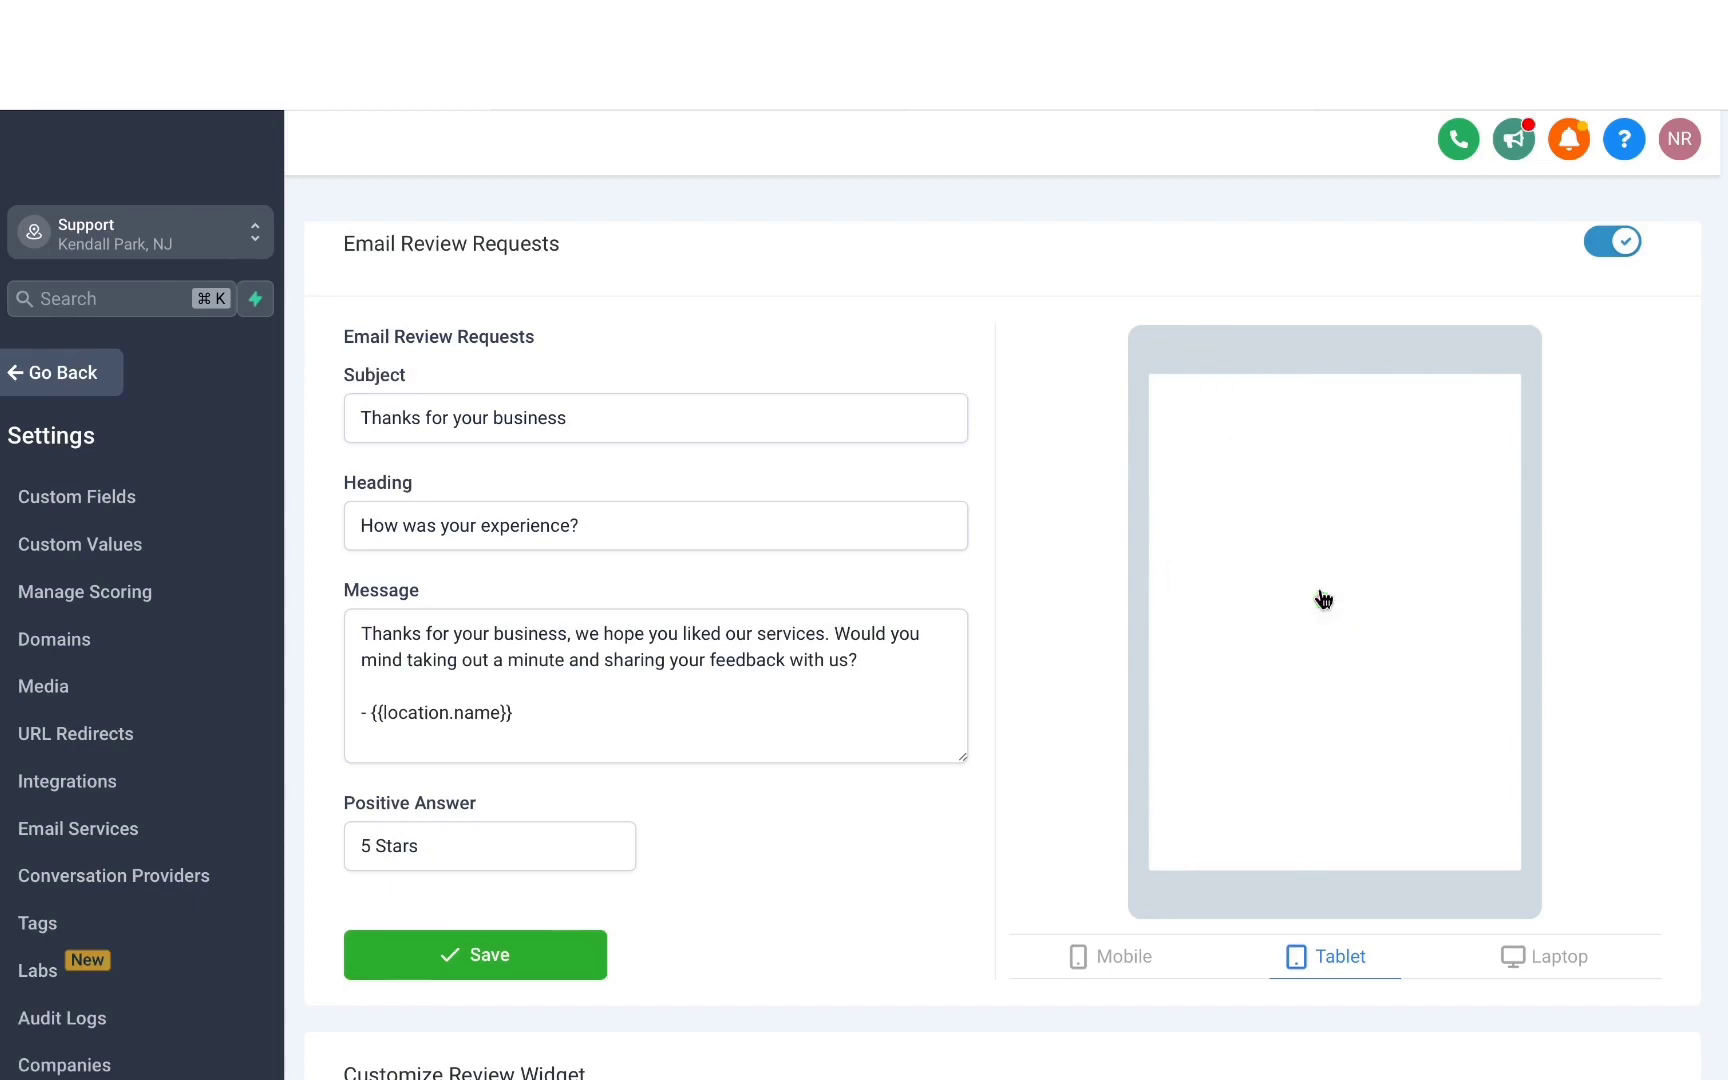
scroll(688, 775, "down", 1)
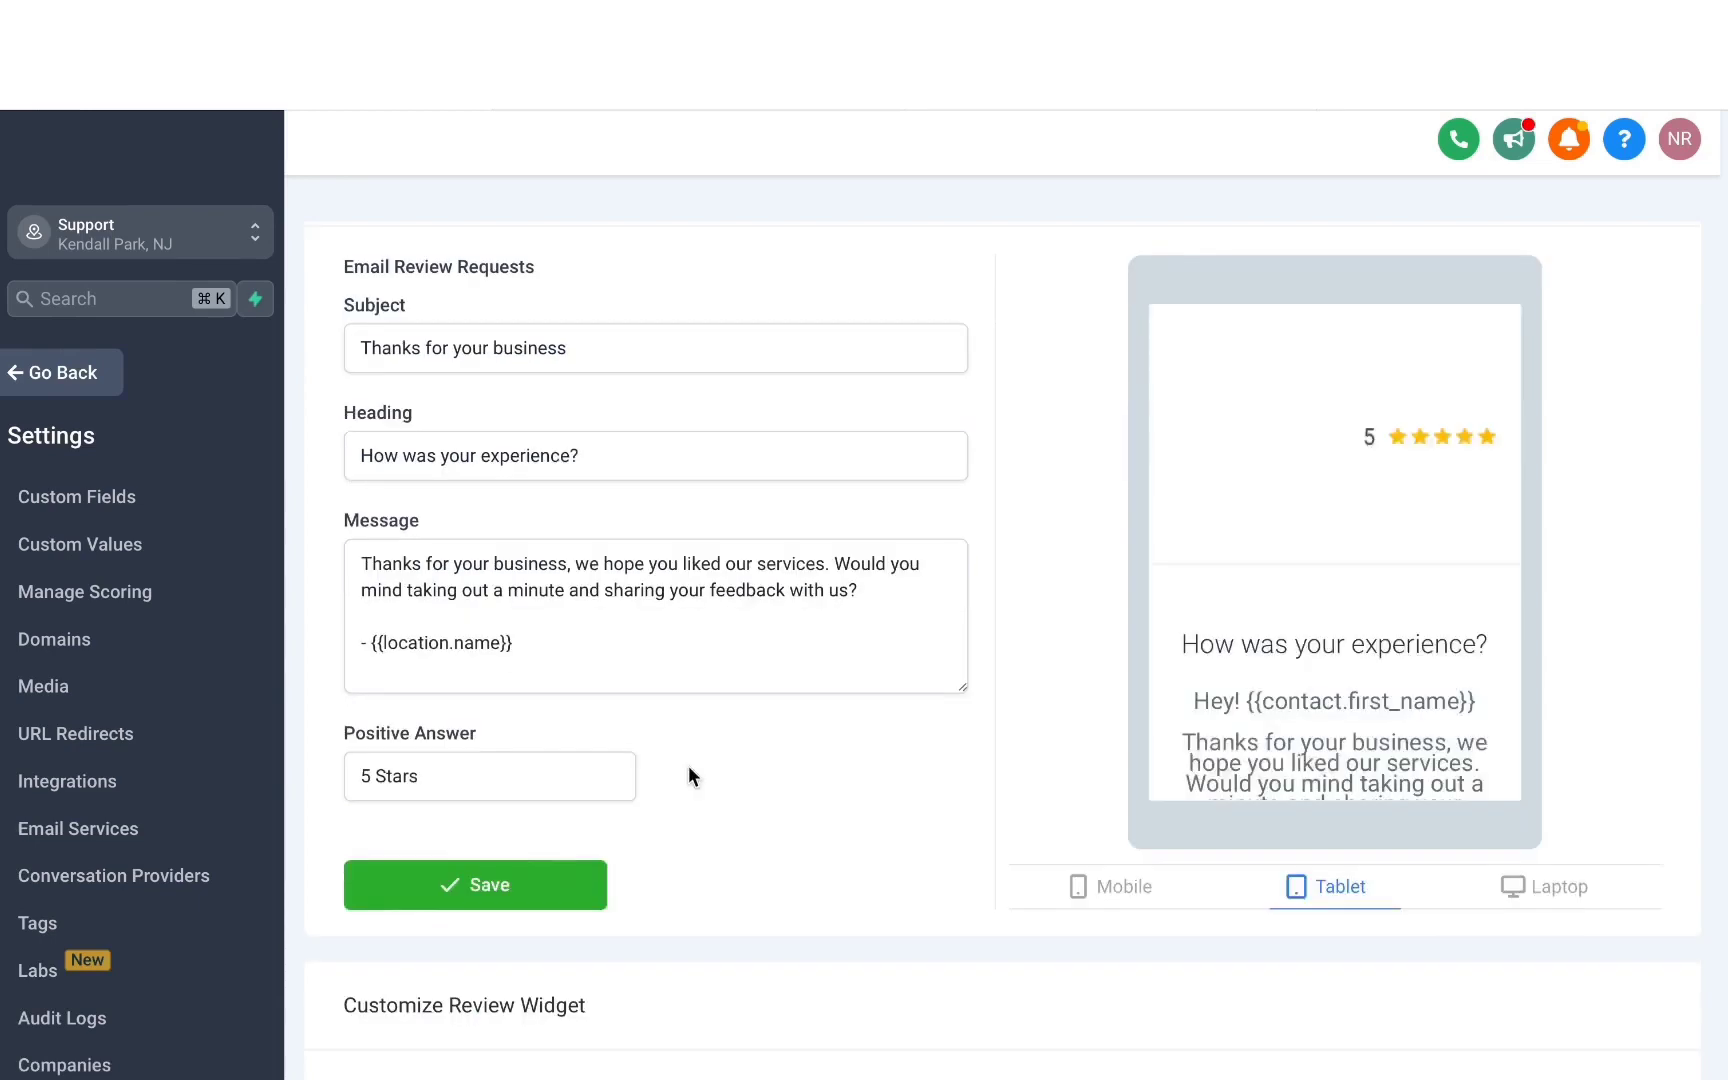
left_click(551, 894)
Return to the Reputation Overview and view, without changing, the Last 6 Months date range.
scroll(787, 795, "down", 1)
left_click(62, 385)
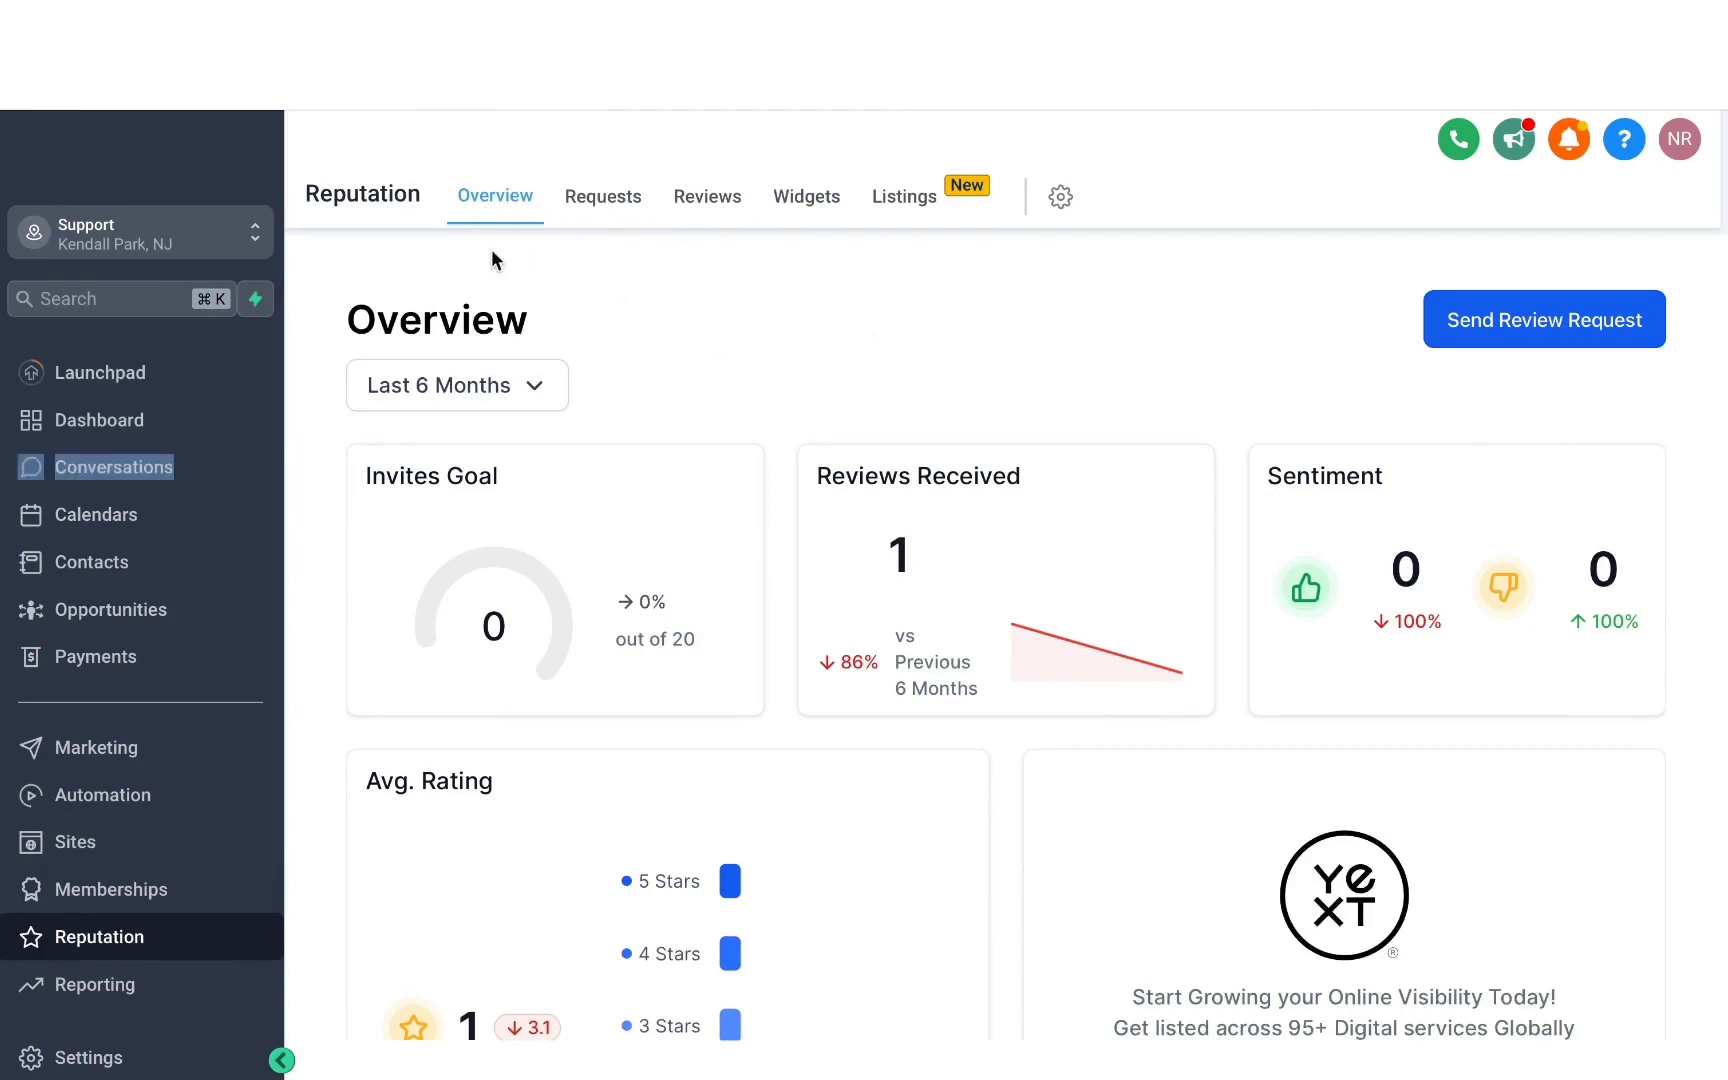
left_click(544, 402)
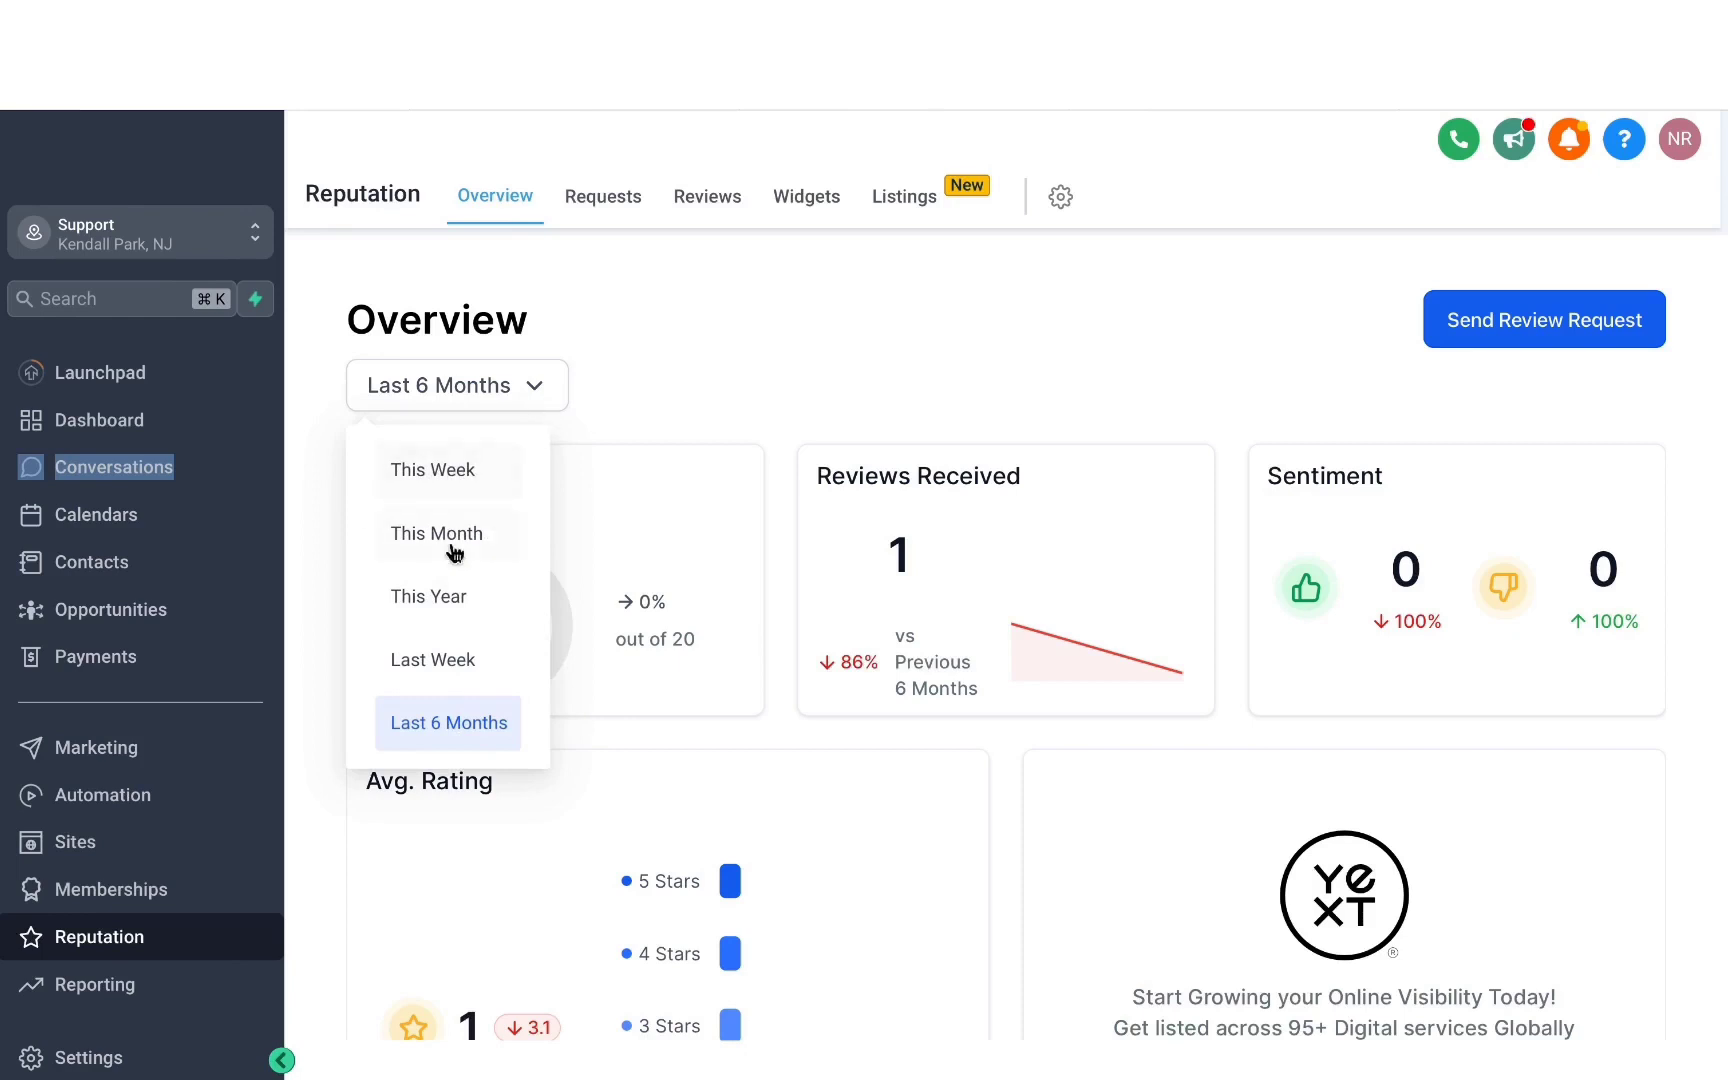
left_click(805, 358)
Scroll through the overview's ratings, review trends and latest Google reviews.
scroll(960, 540, "down", 5)
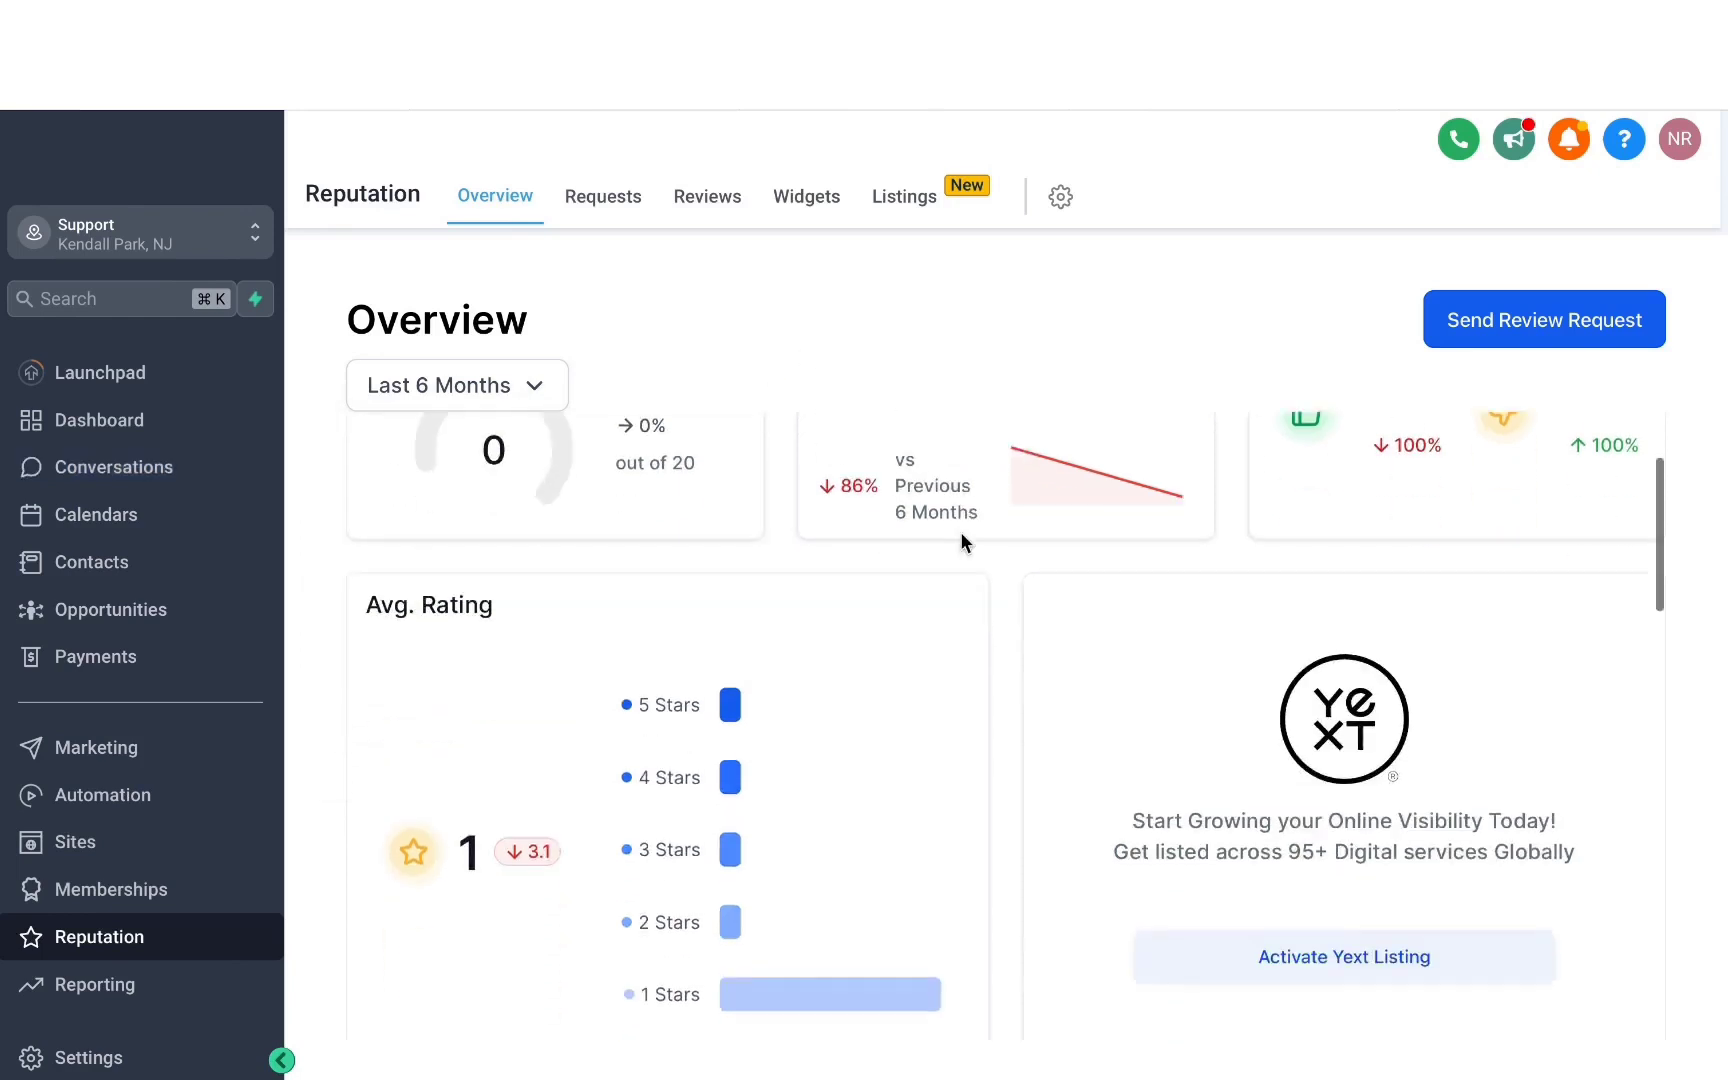
scroll(960, 540, "up", 1)
scroll(961, 537, "up", 1)
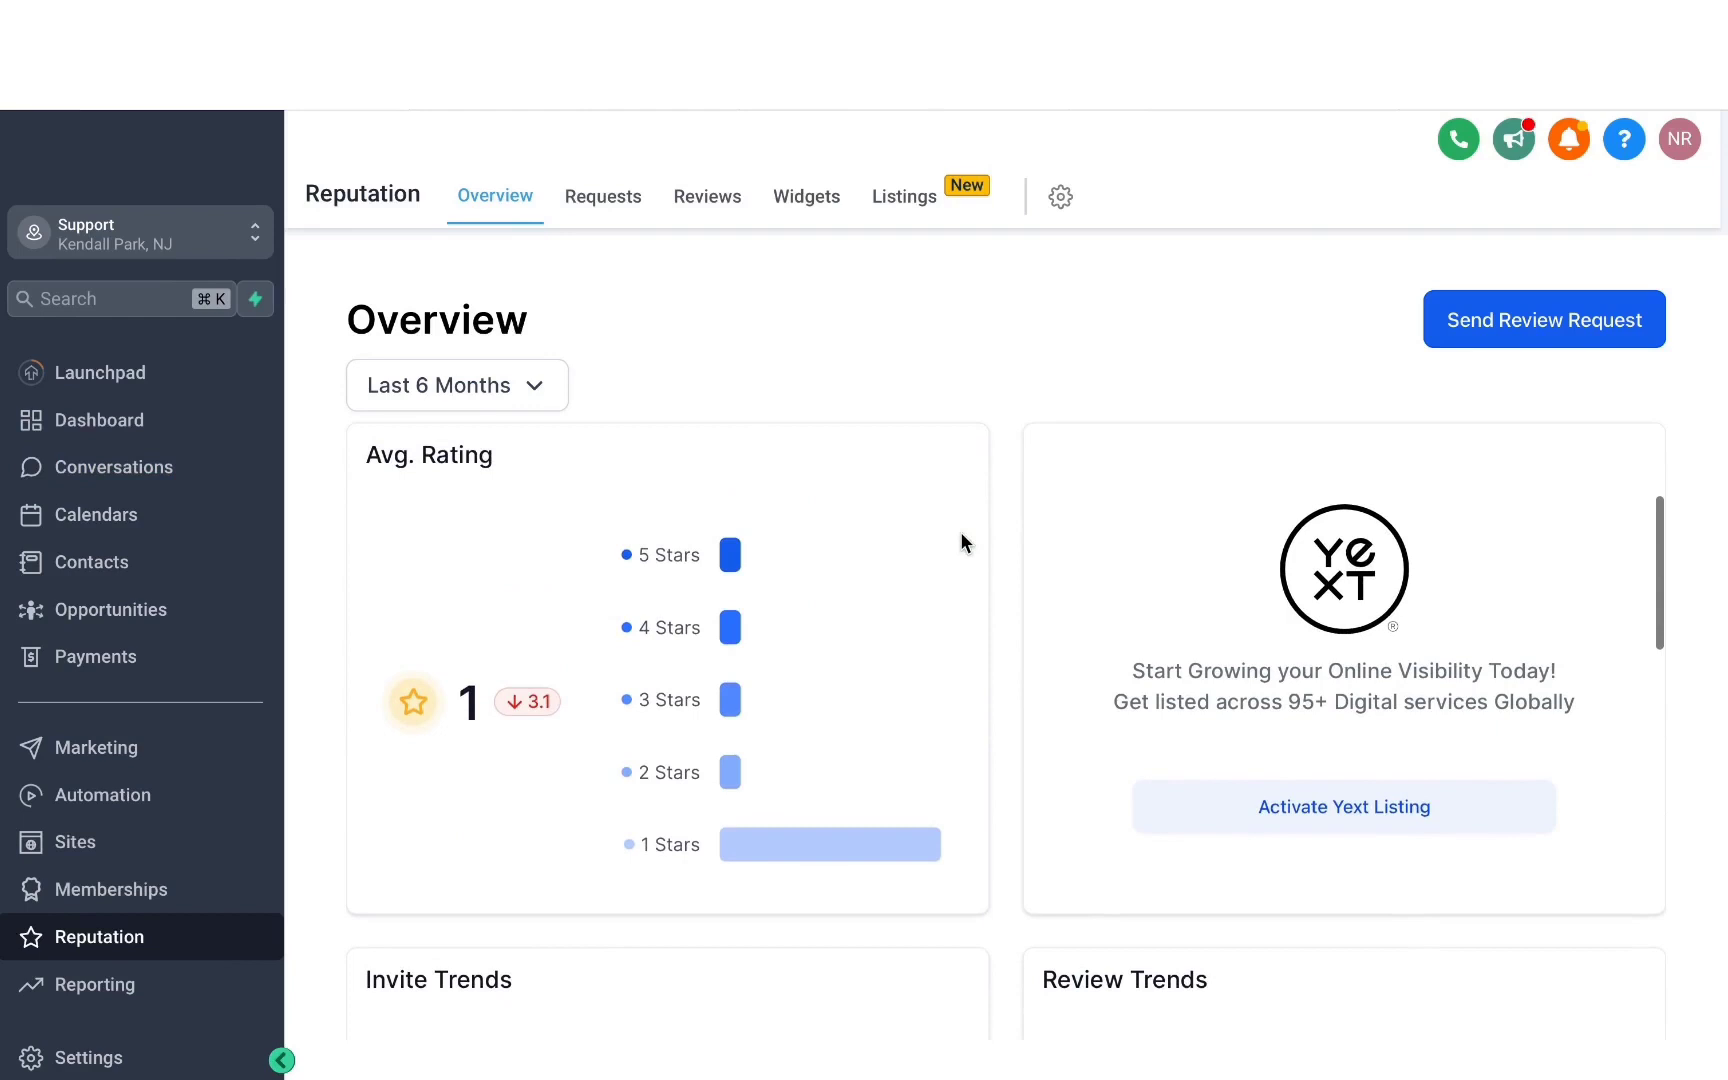
scroll(961, 537, "down", 1)
scroll(960, 533, "up", 1)
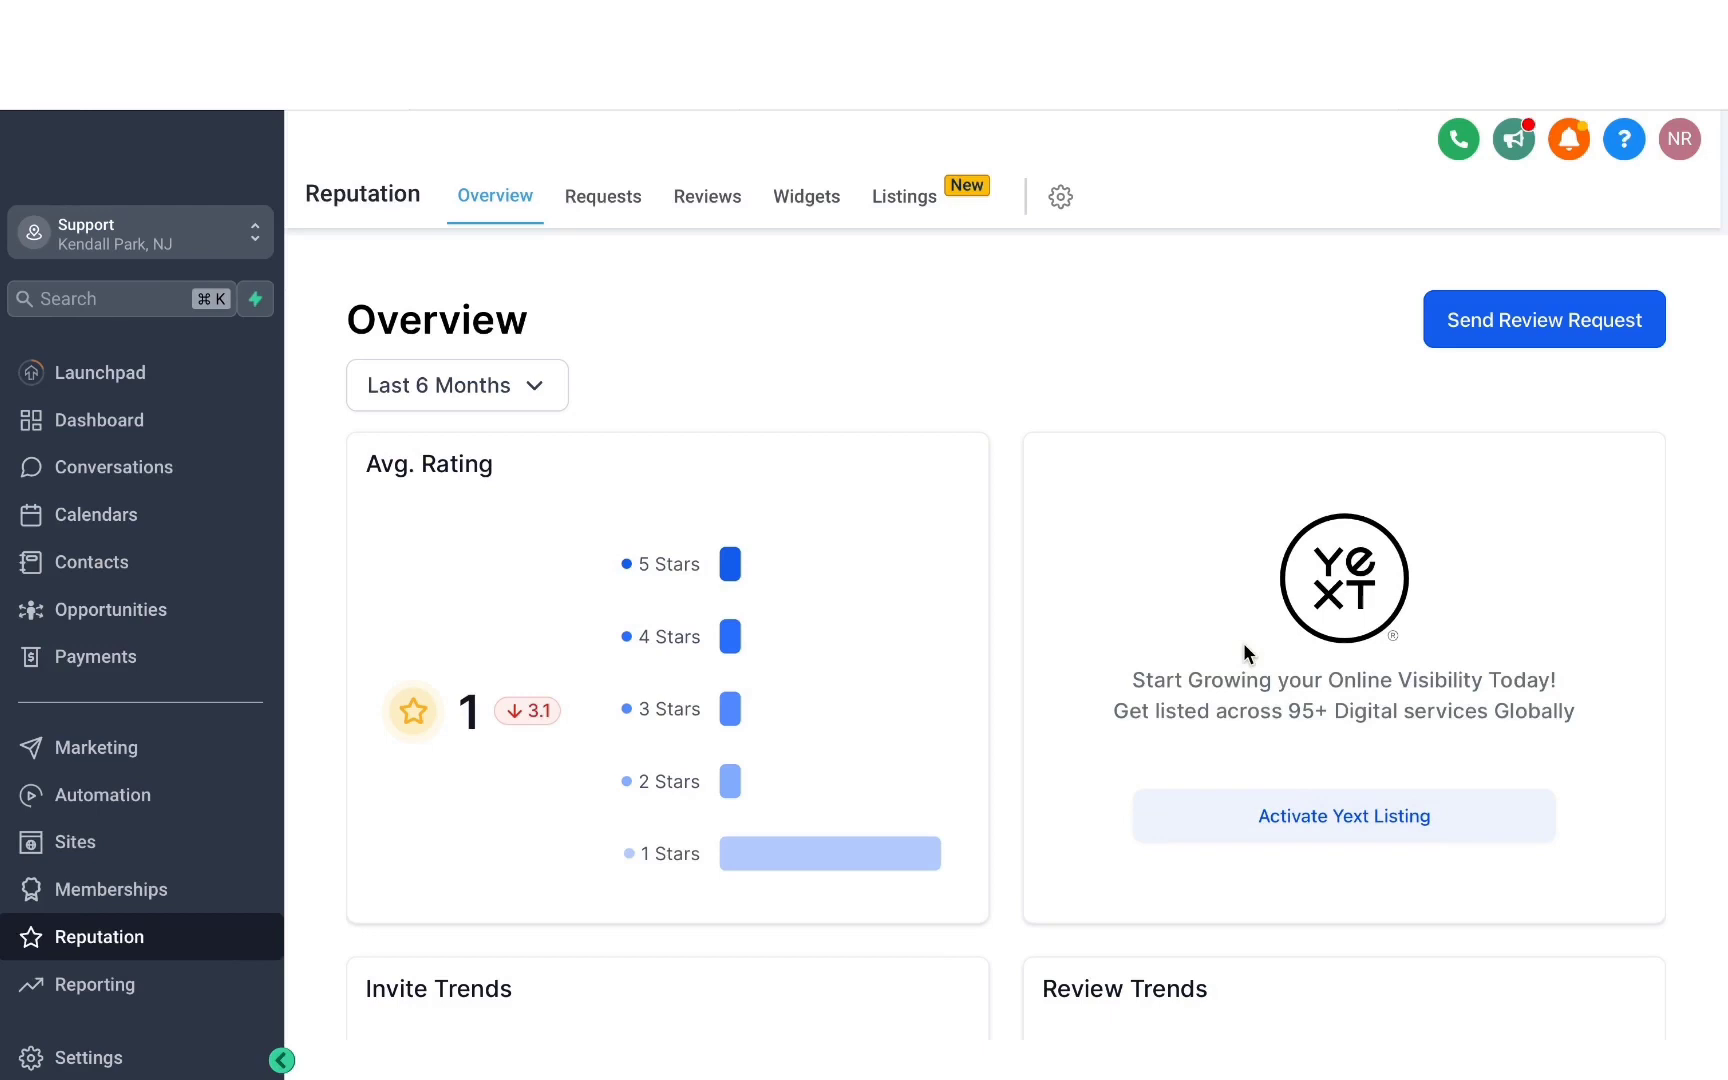
scroll(1243, 643, "down", 5)
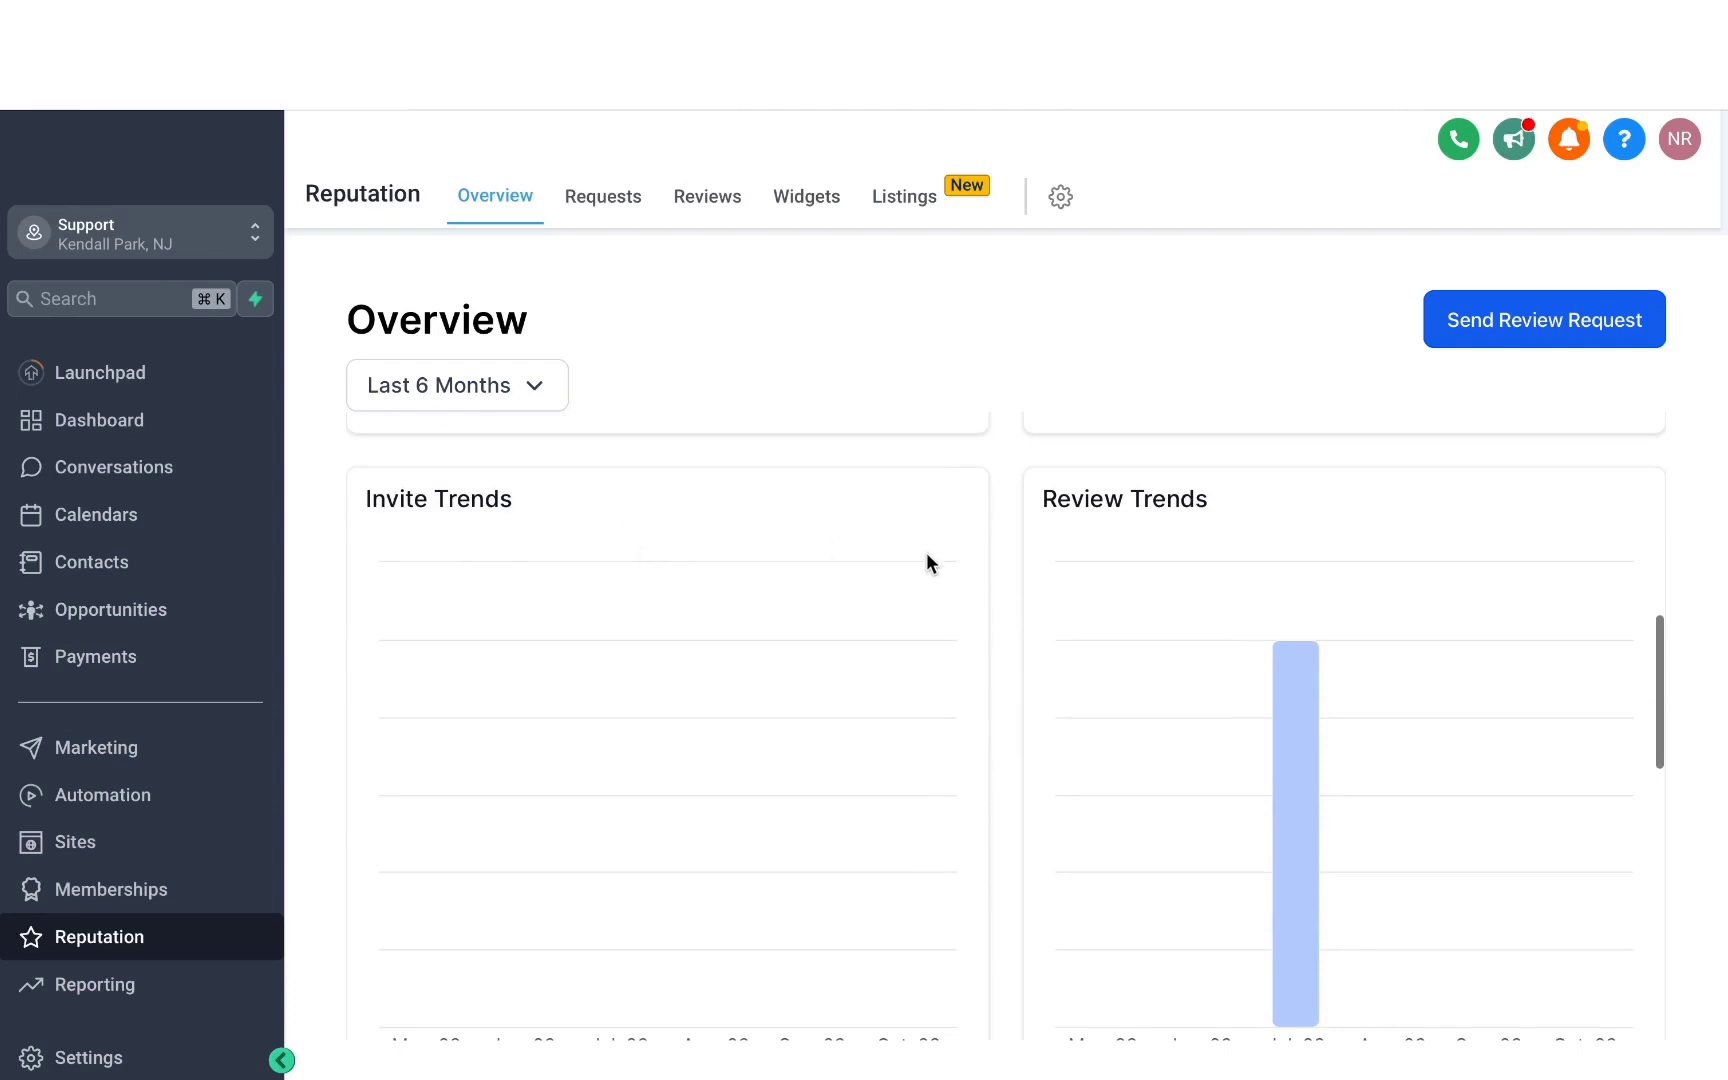
scroll(927, 560, "down", 3)
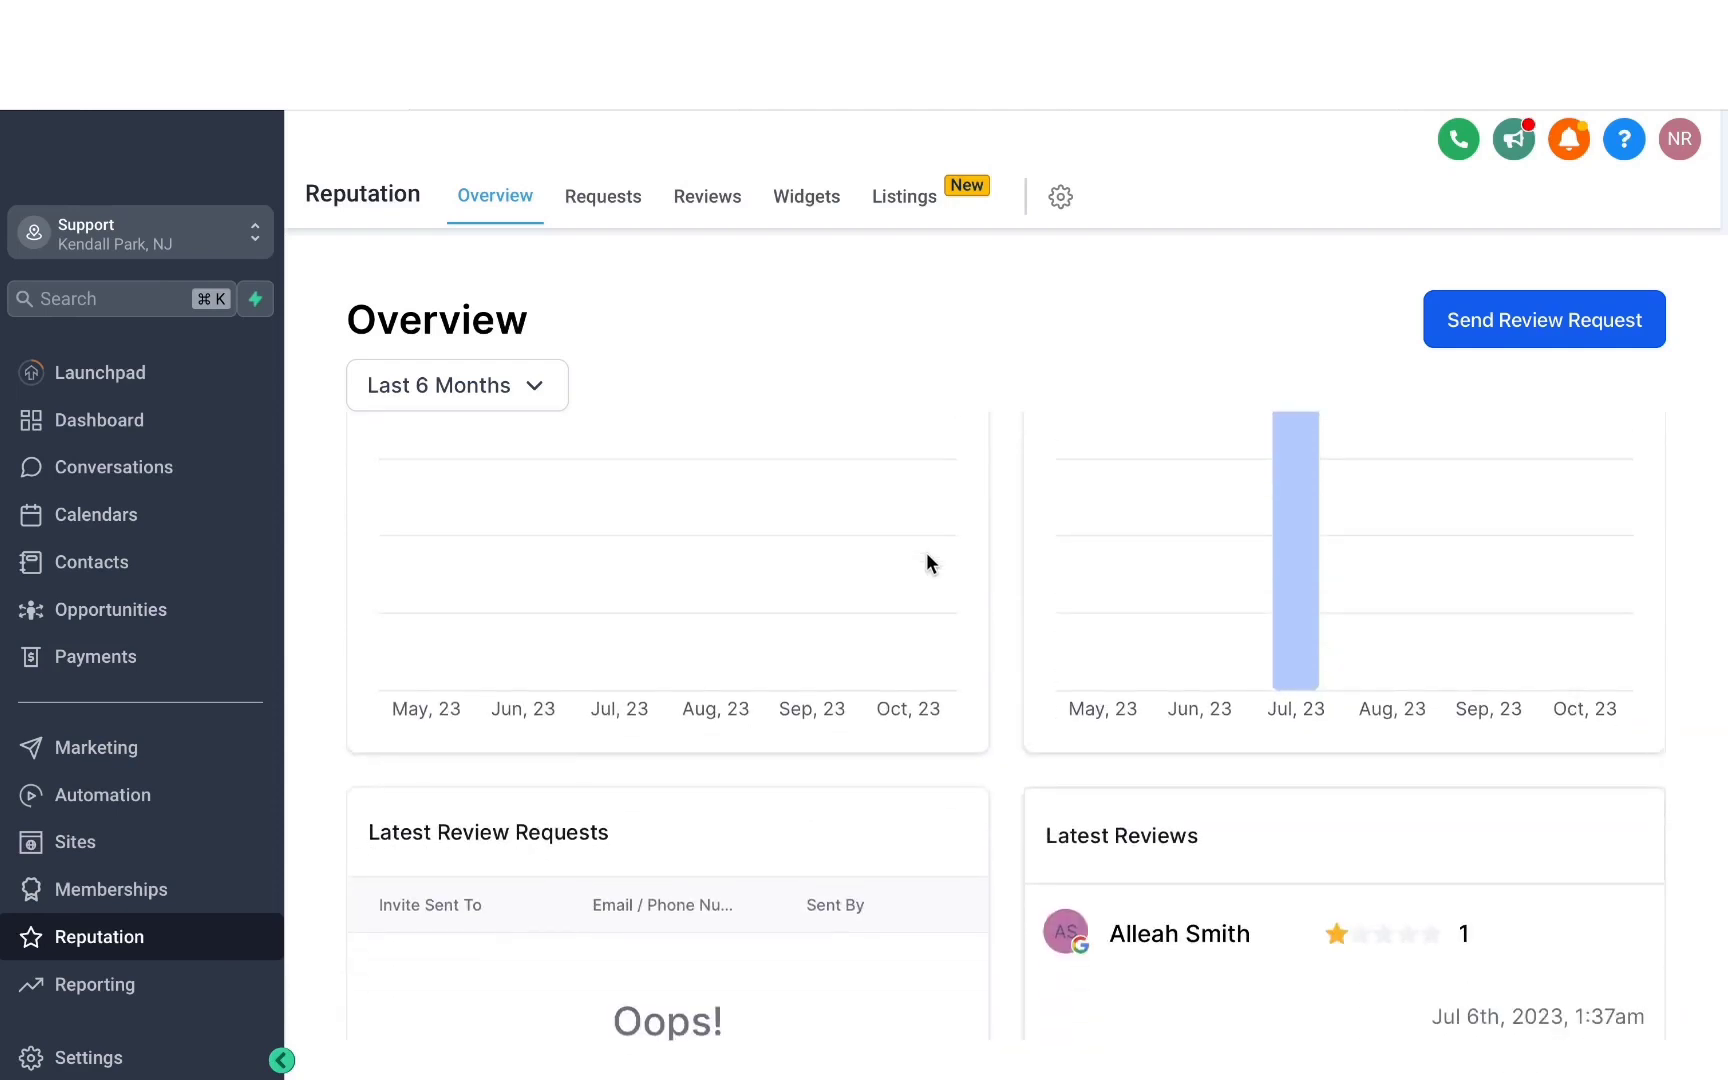
scroll(927, 556, "down", 5)
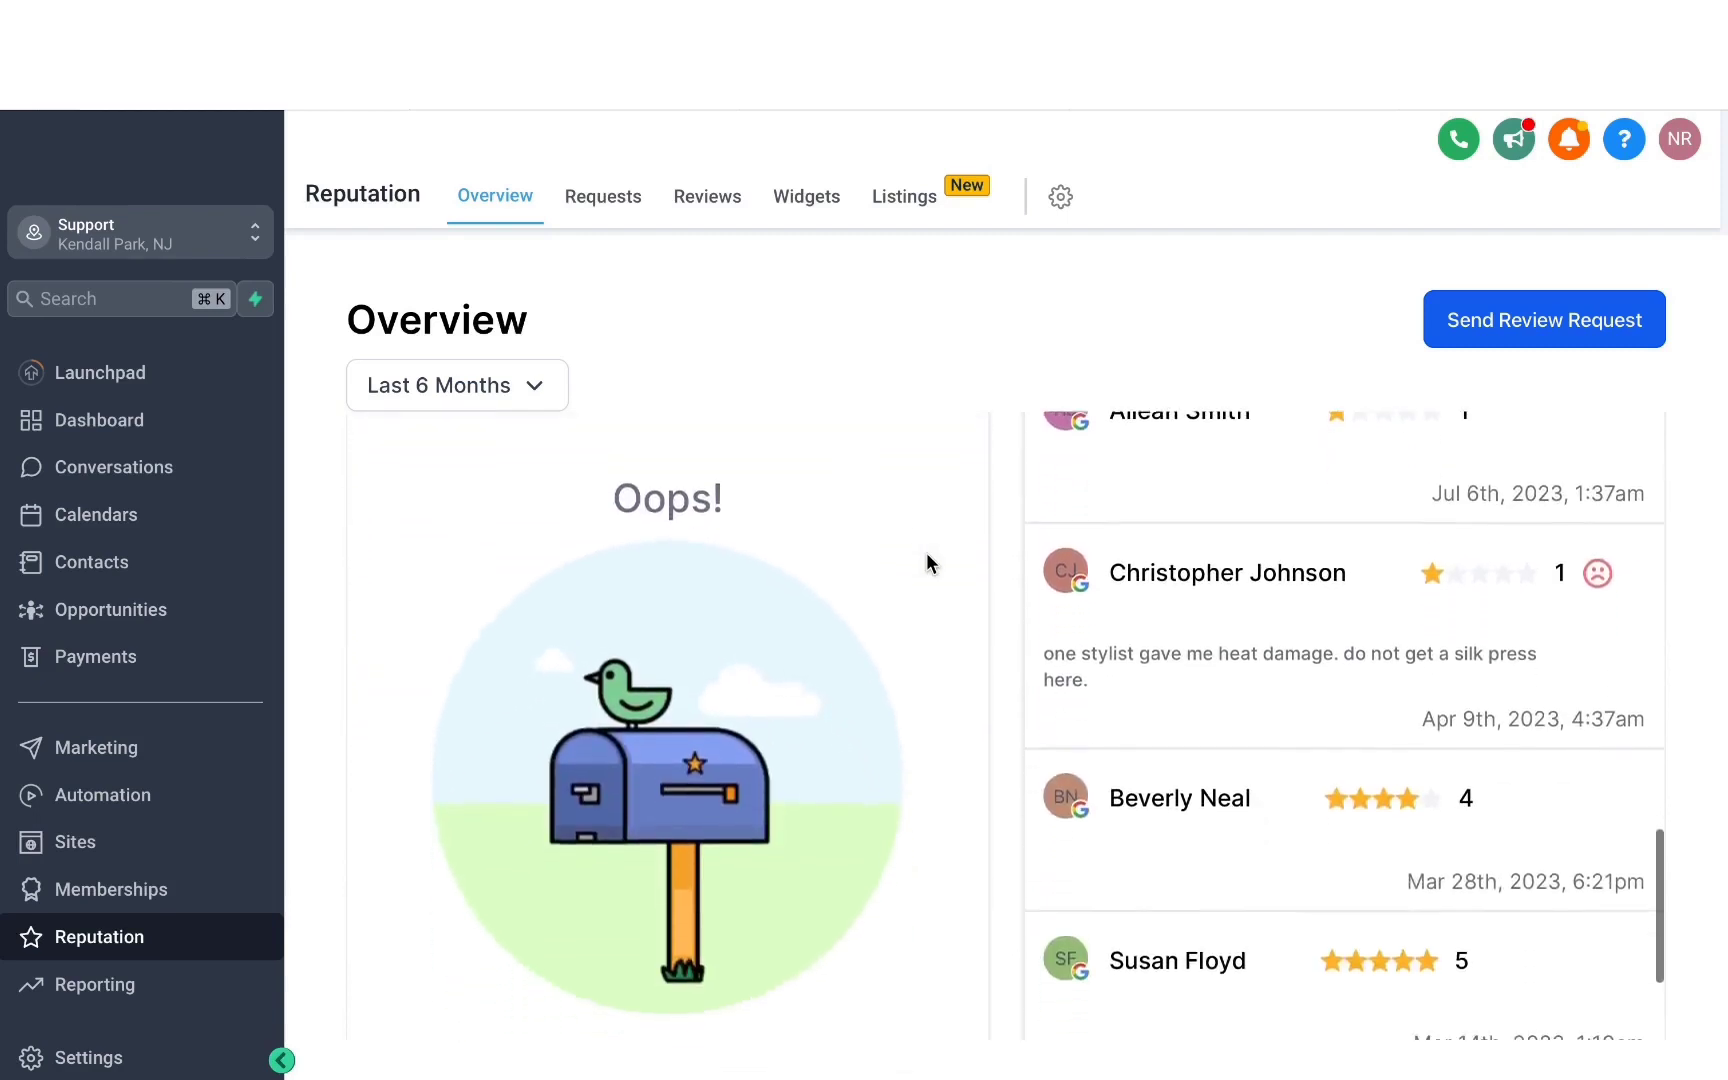
Add a new contact from the pasted phone number and send them an SMS review request.
left_click(1497, 337)
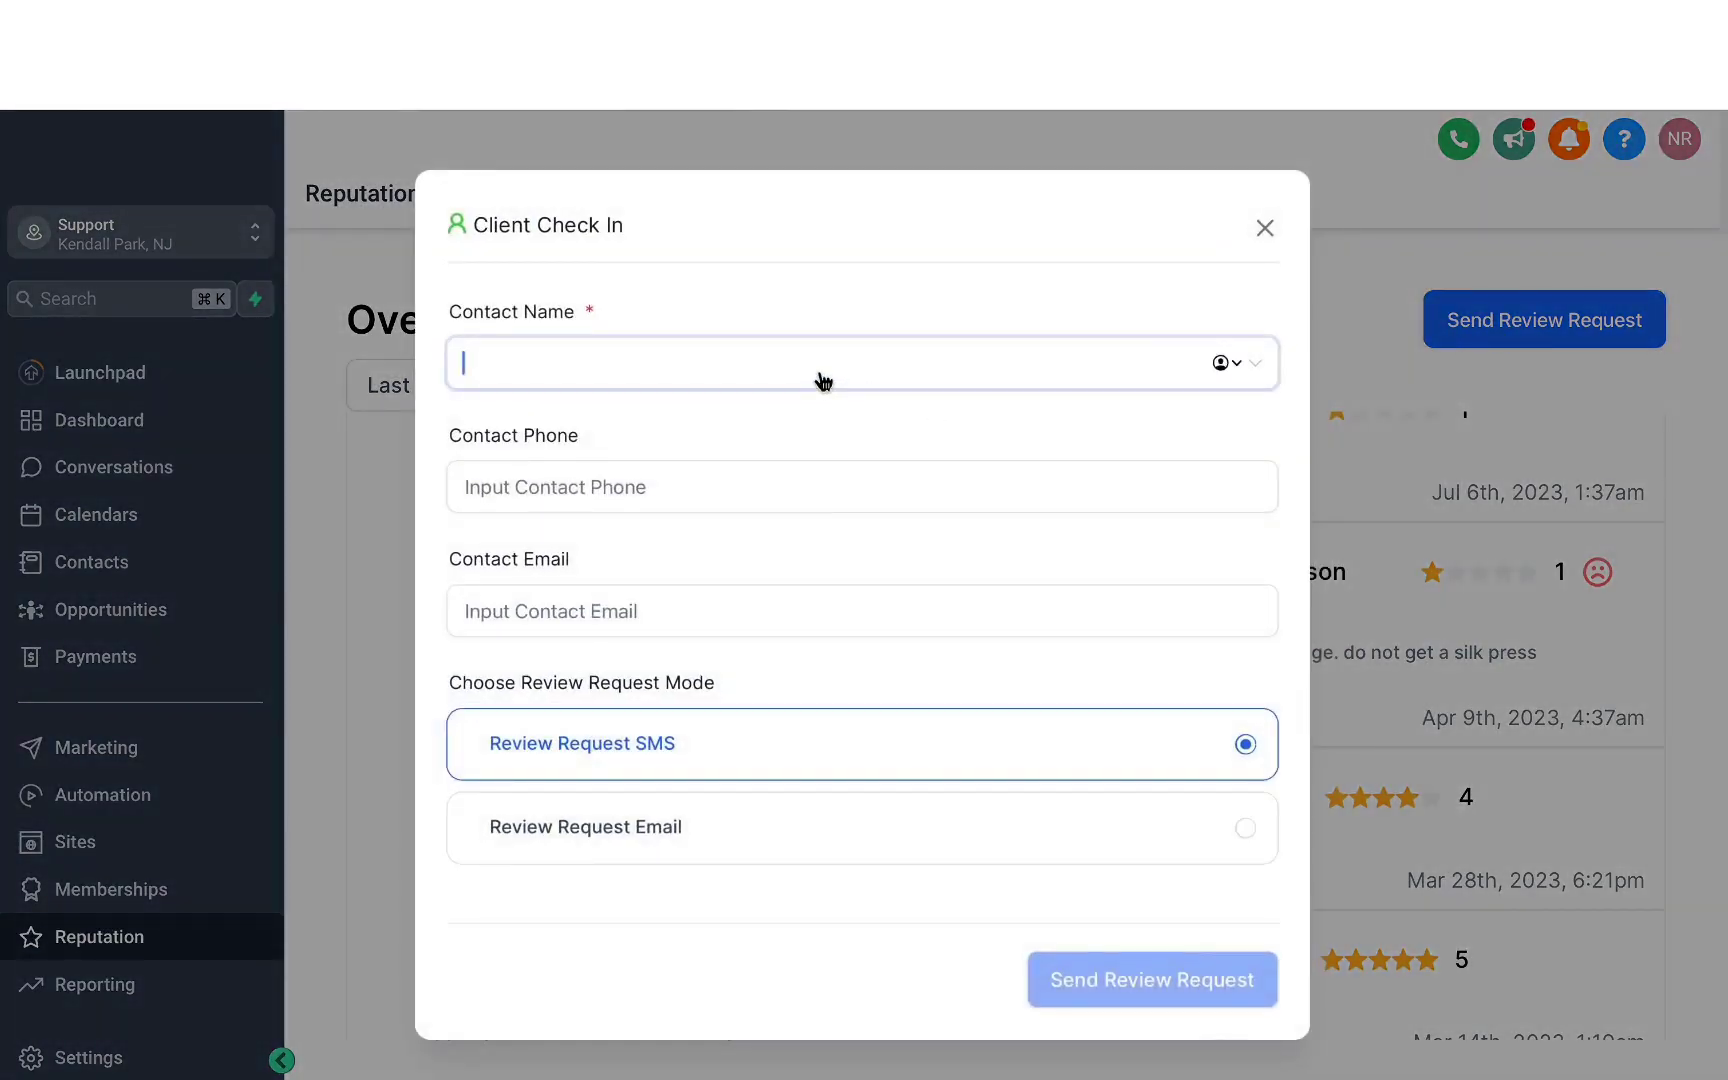
type("mavix")
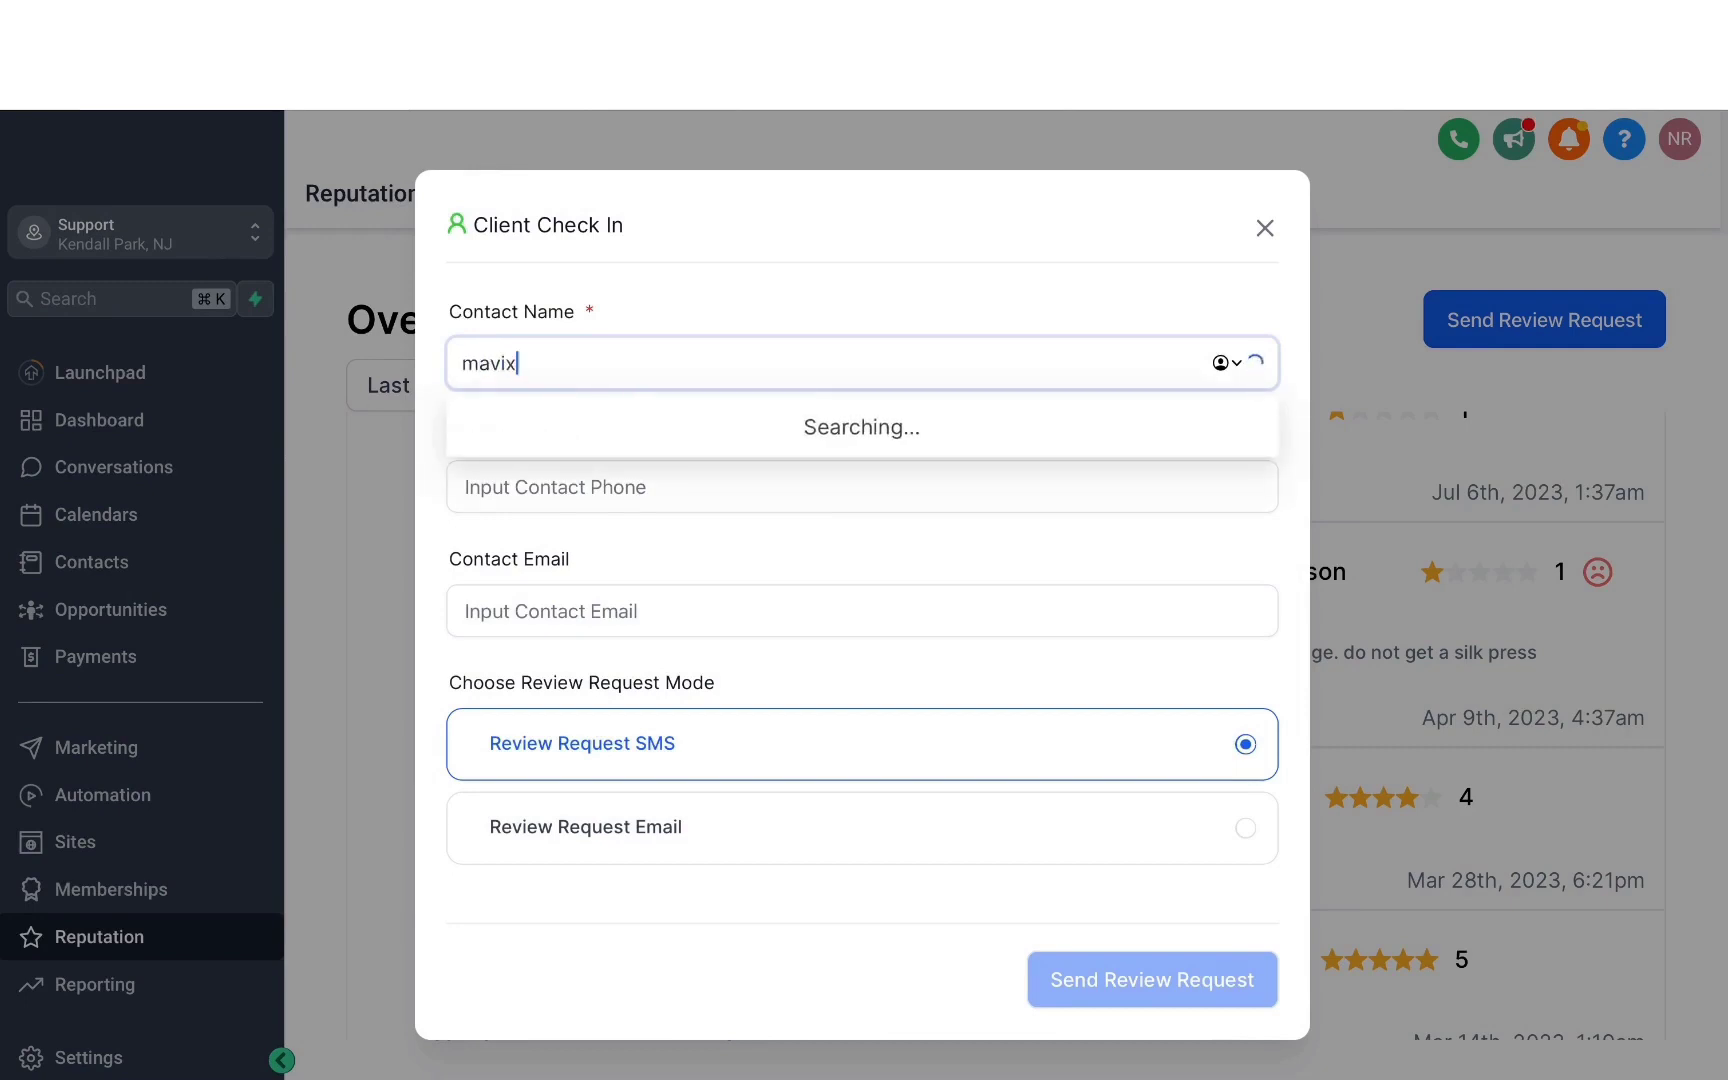
key("super+a")
key("super+v")
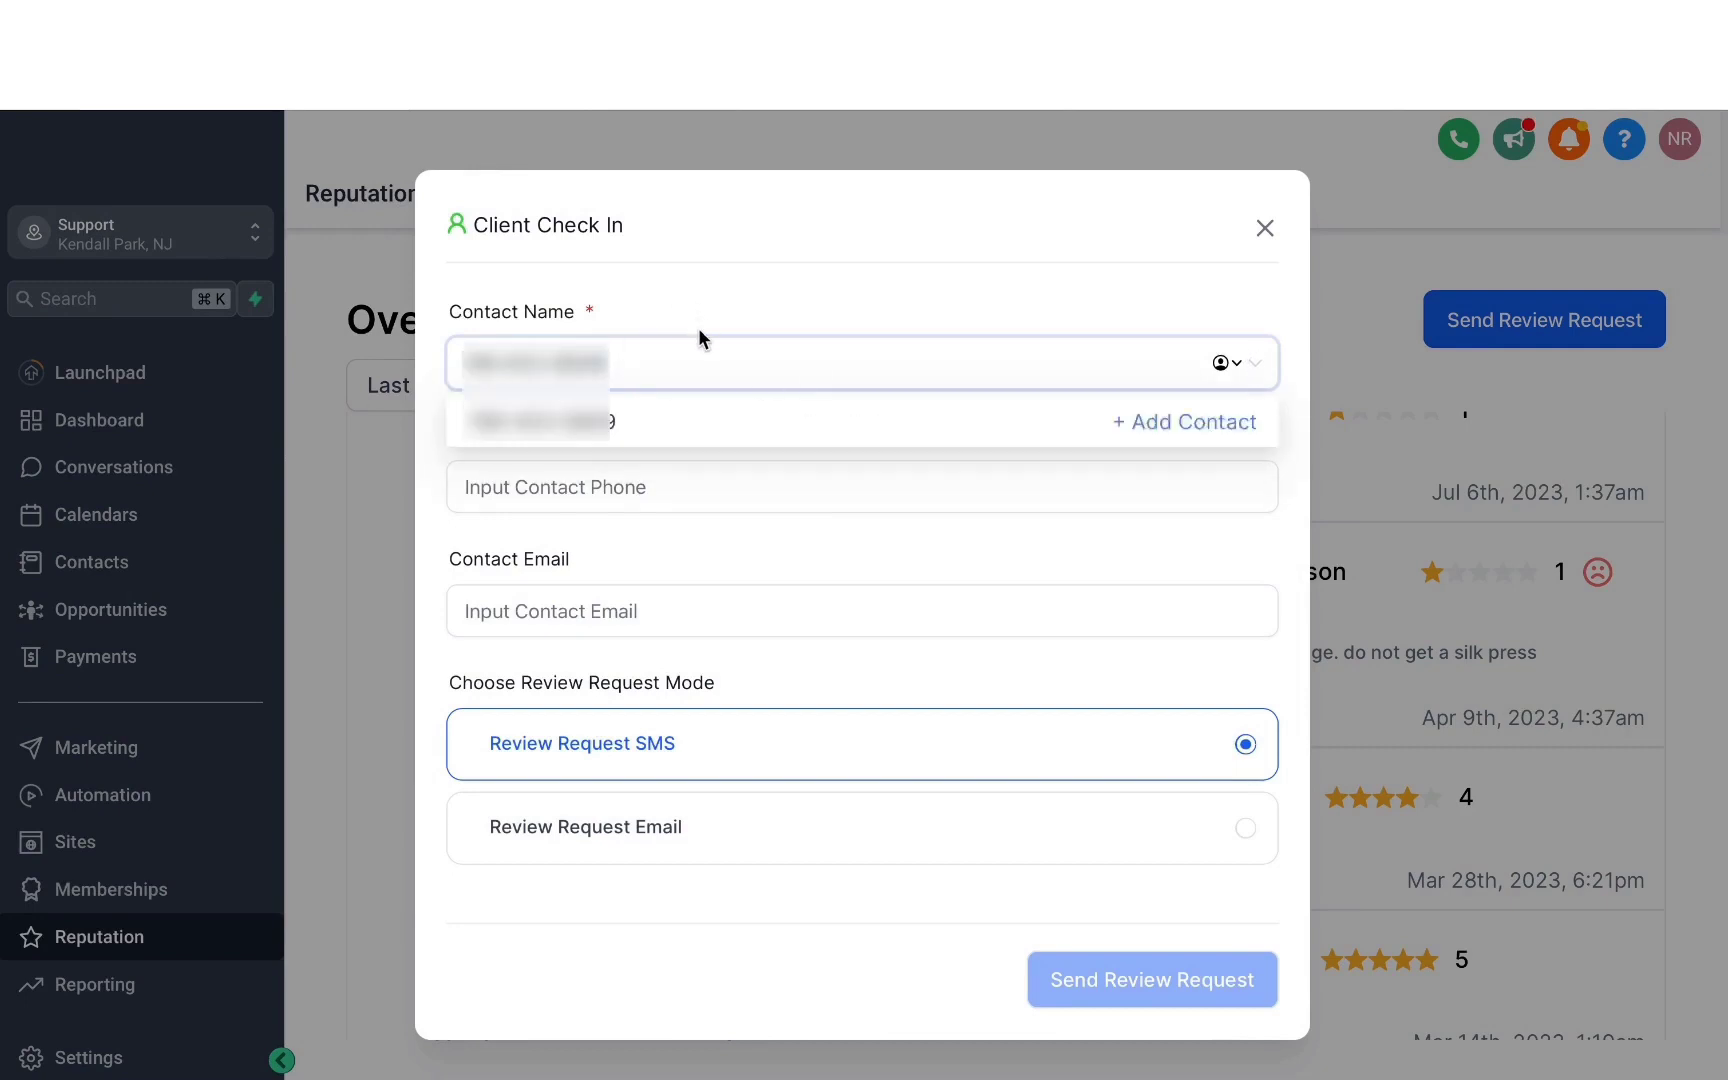
left_click(1174, 428)
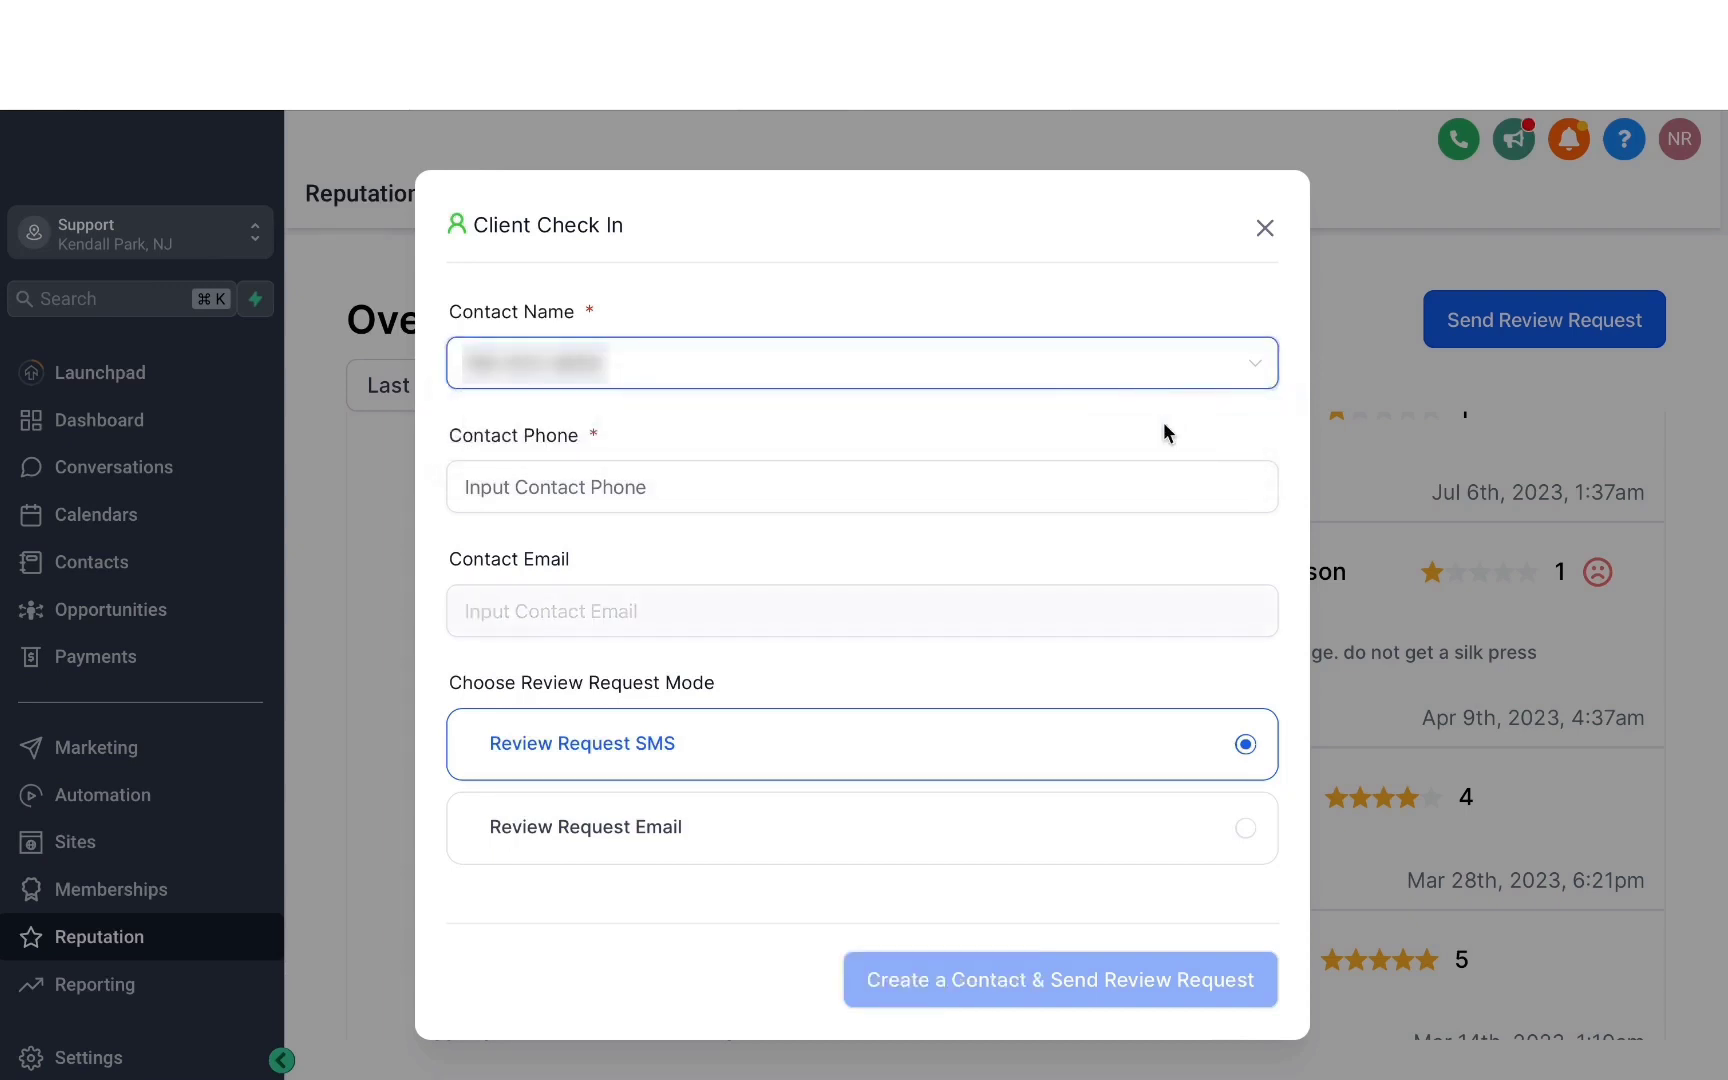
left_click(878, 452)
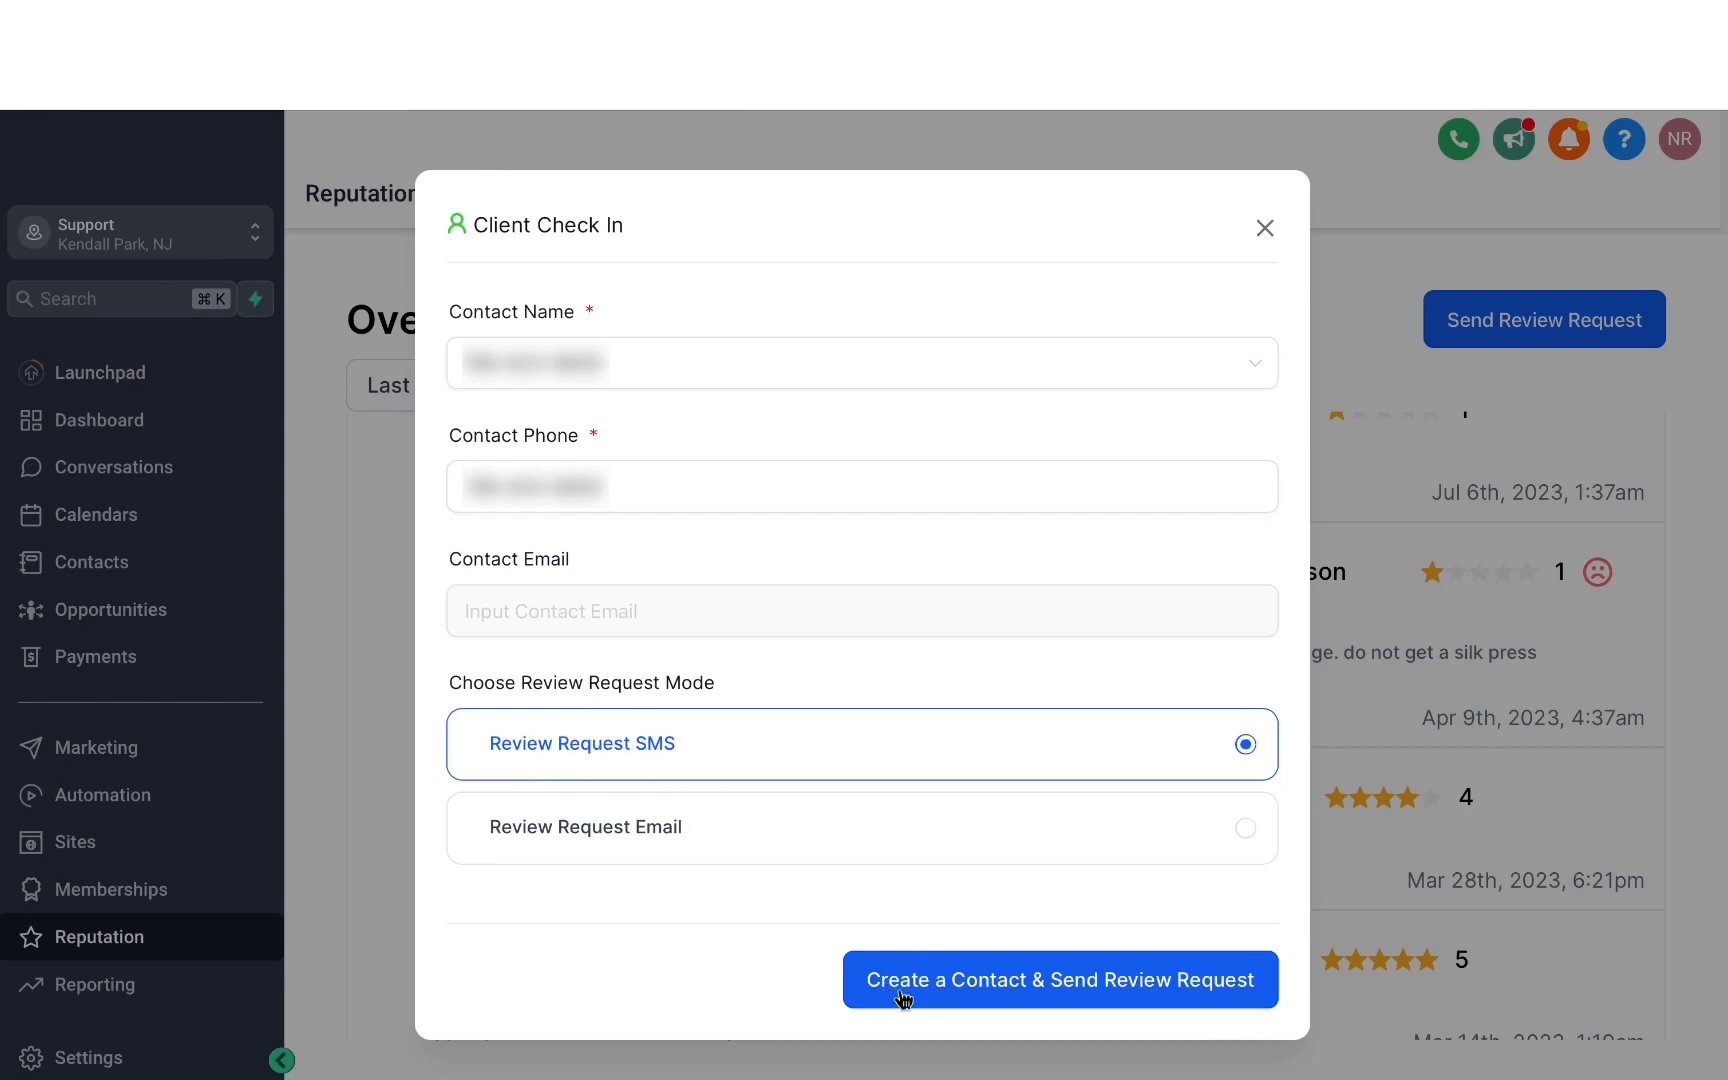
left_click(1006, 990)
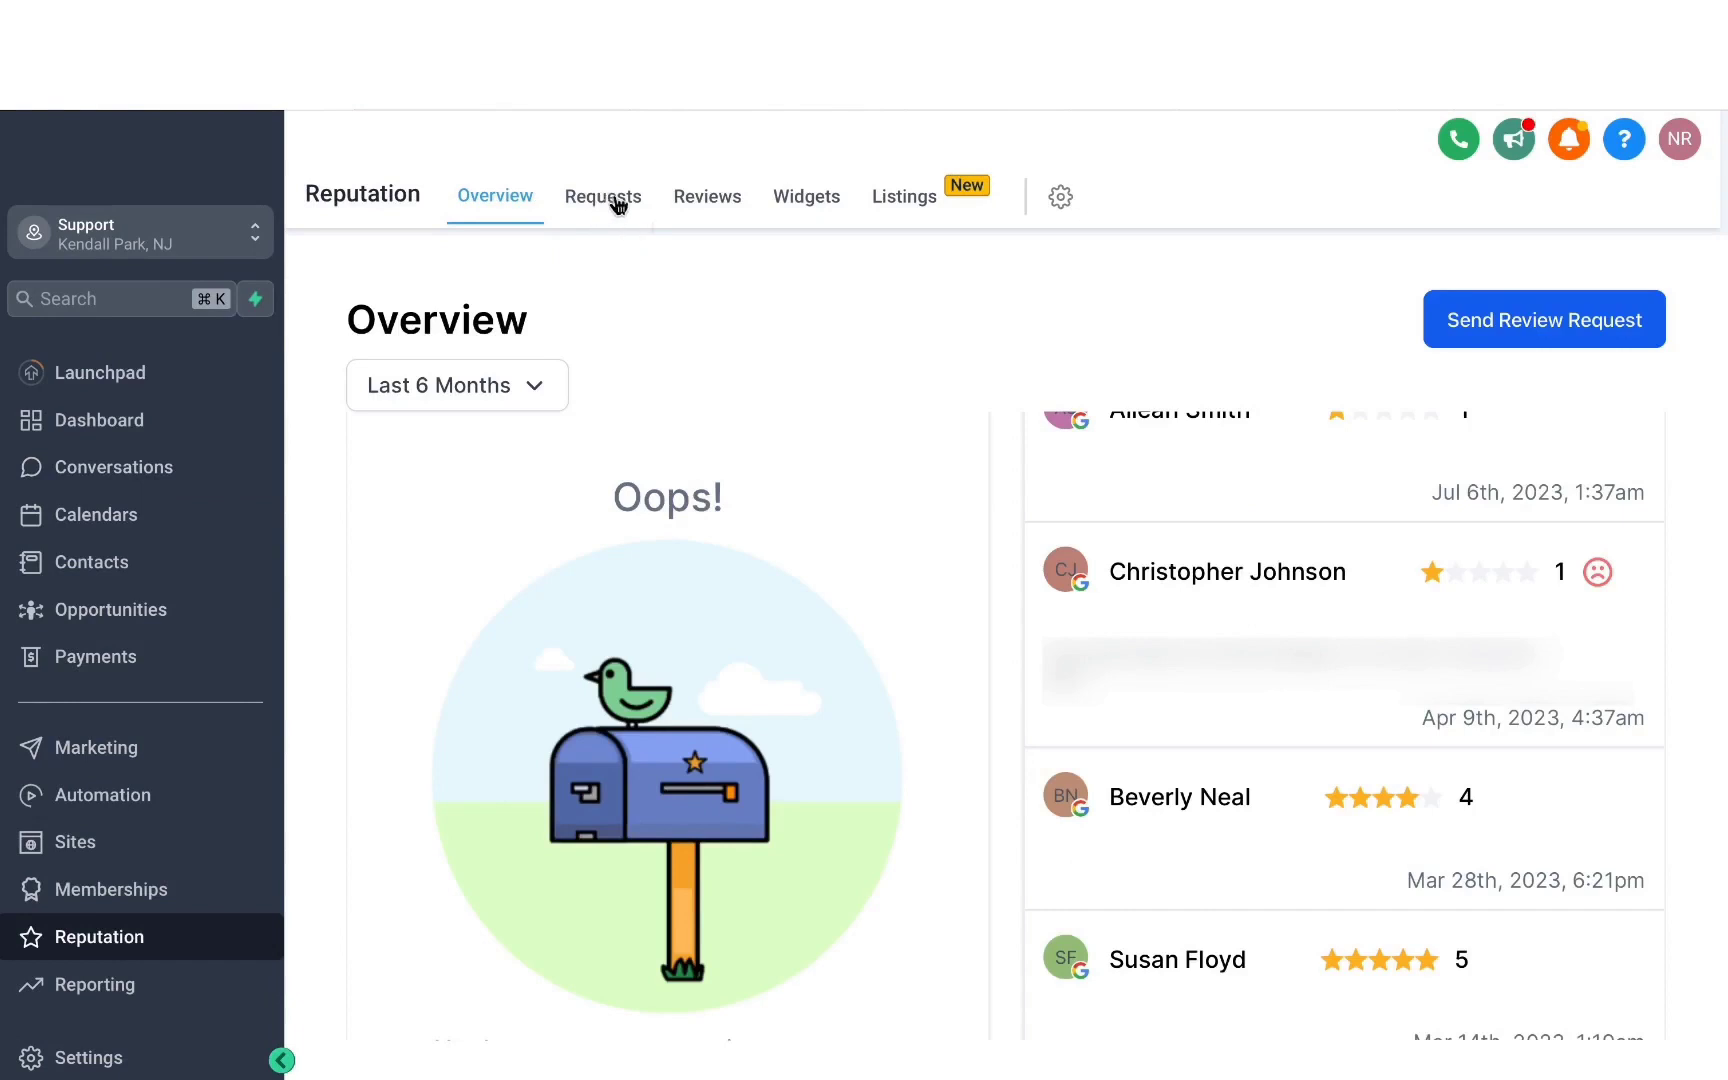
Open the Requests tab to see today's sent review request with status Opened.
left_click(602, 205)
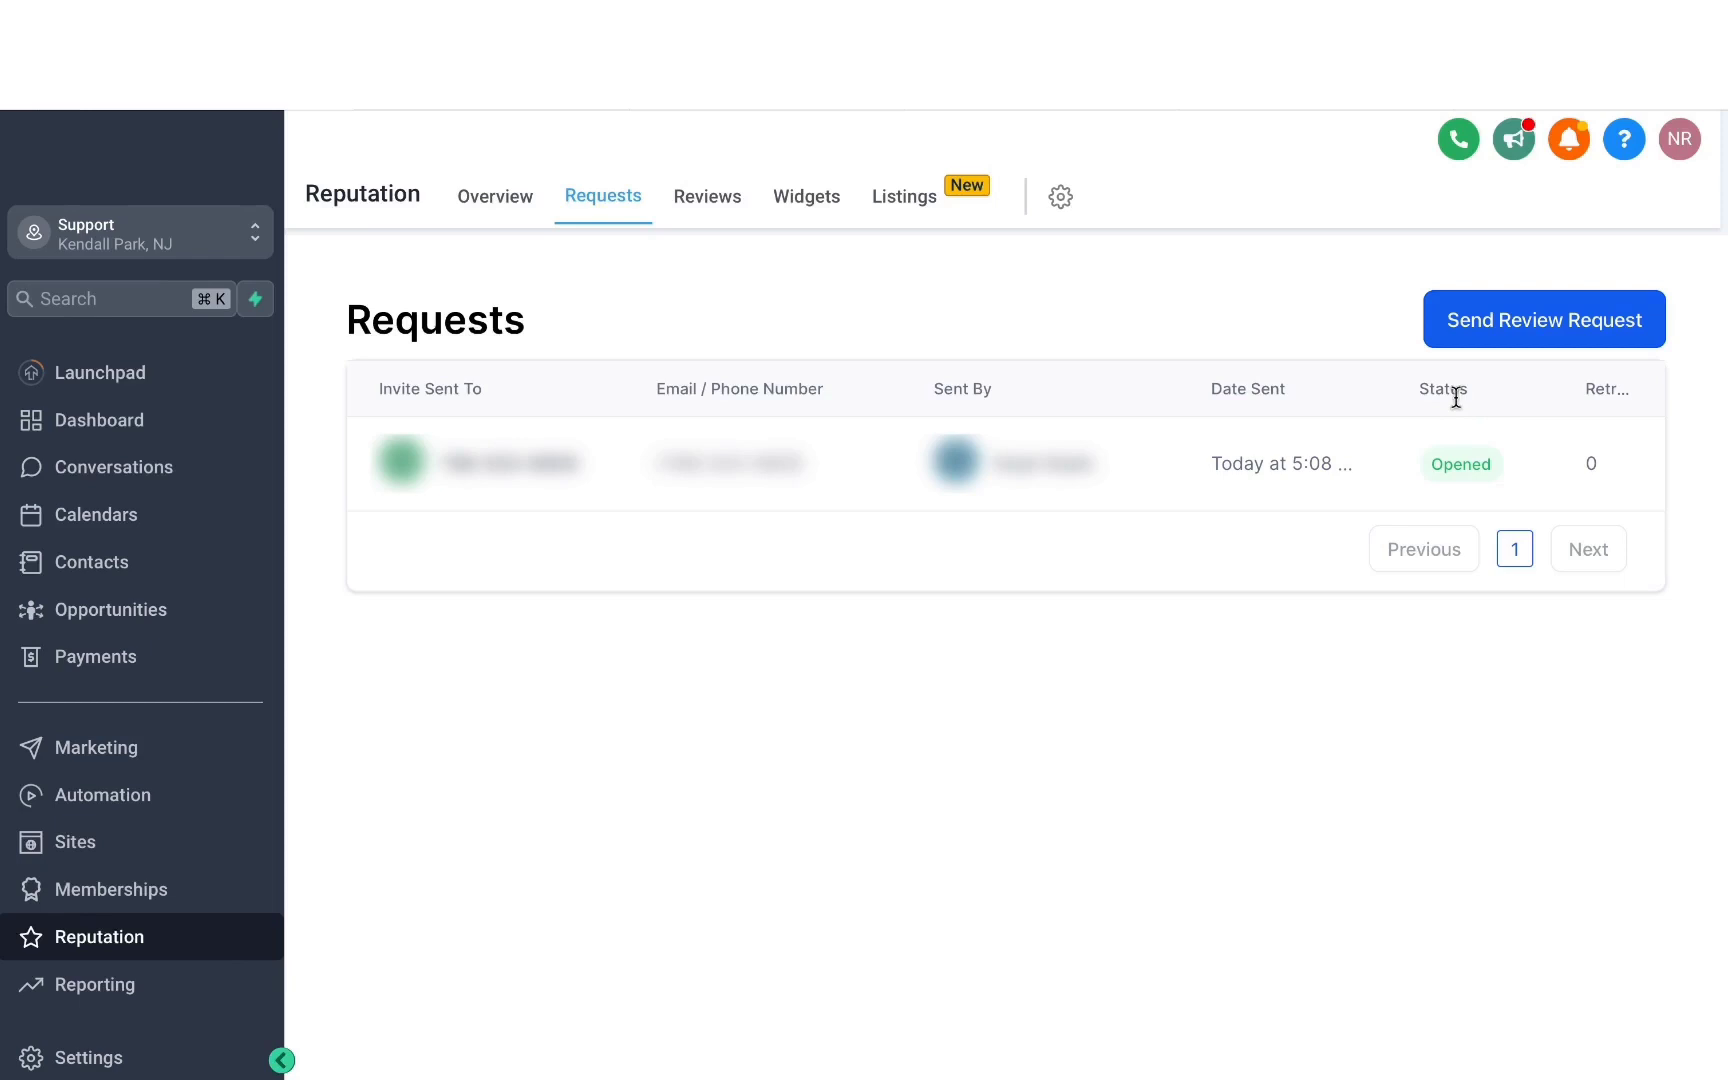
Browse the received reviews, check the Sources filter options, and start a reply to the first review.
left_click(707, 198)
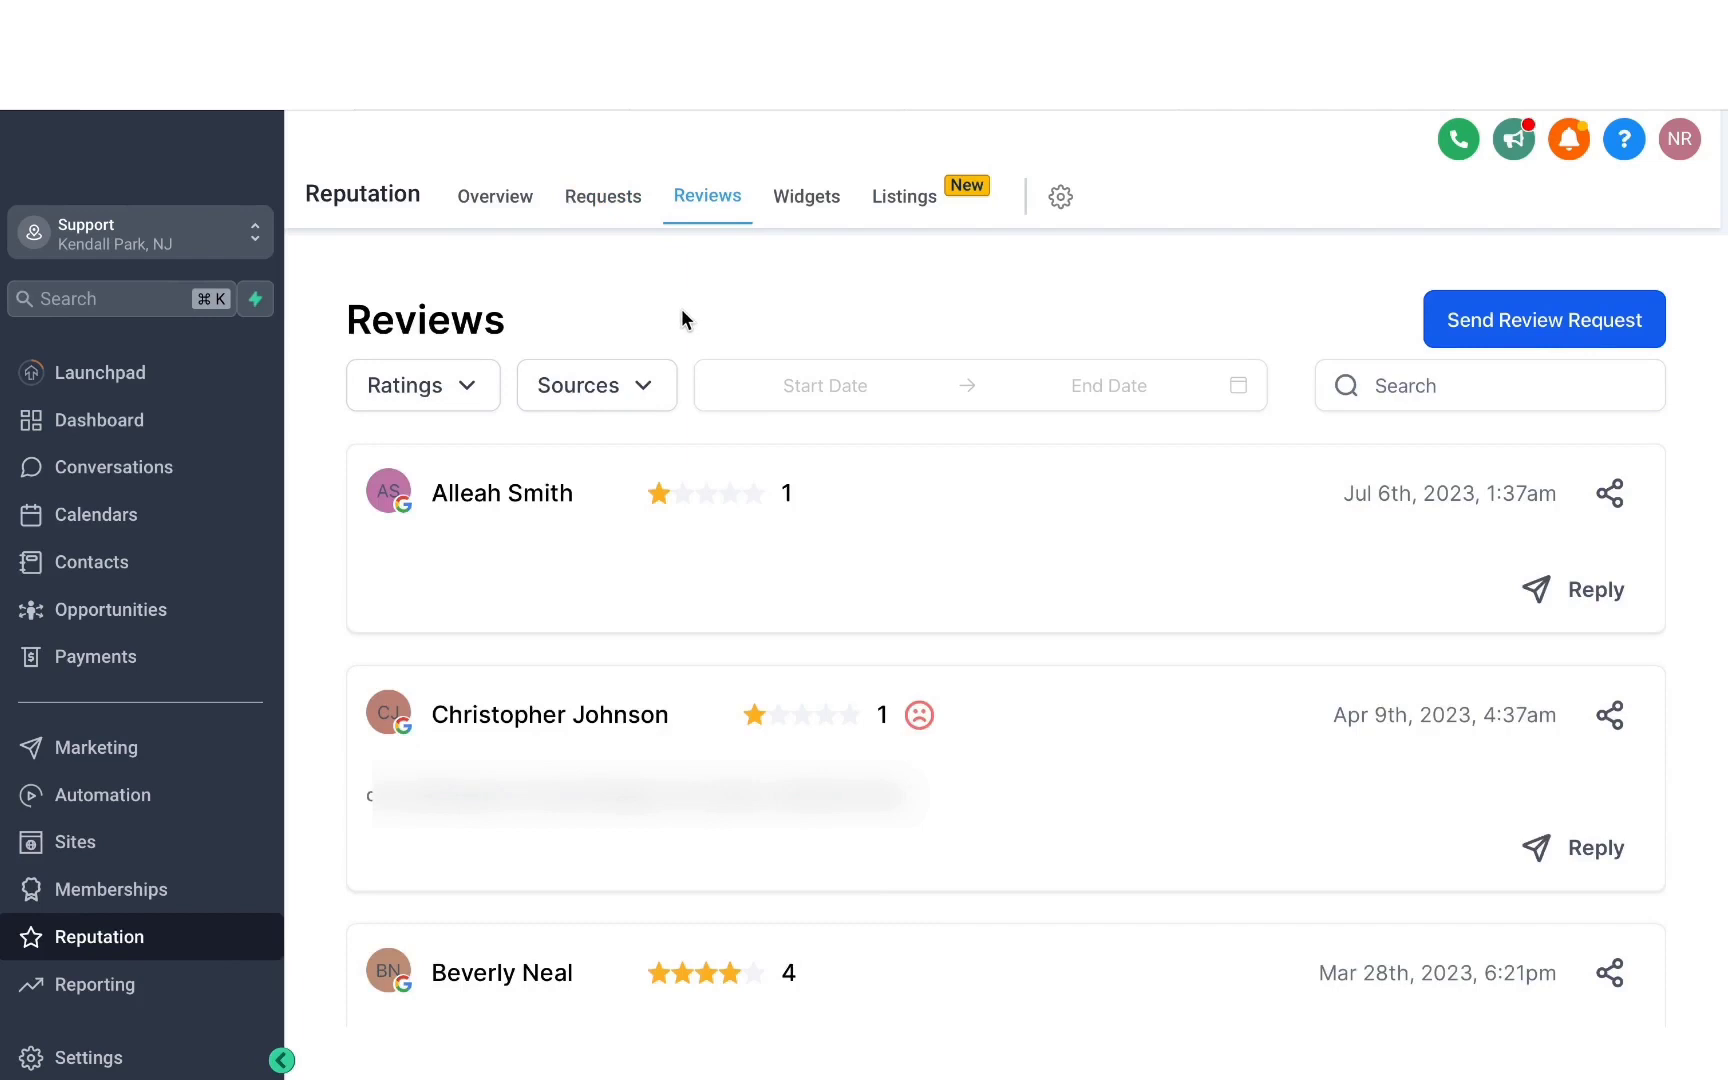
left_click(643, 390)
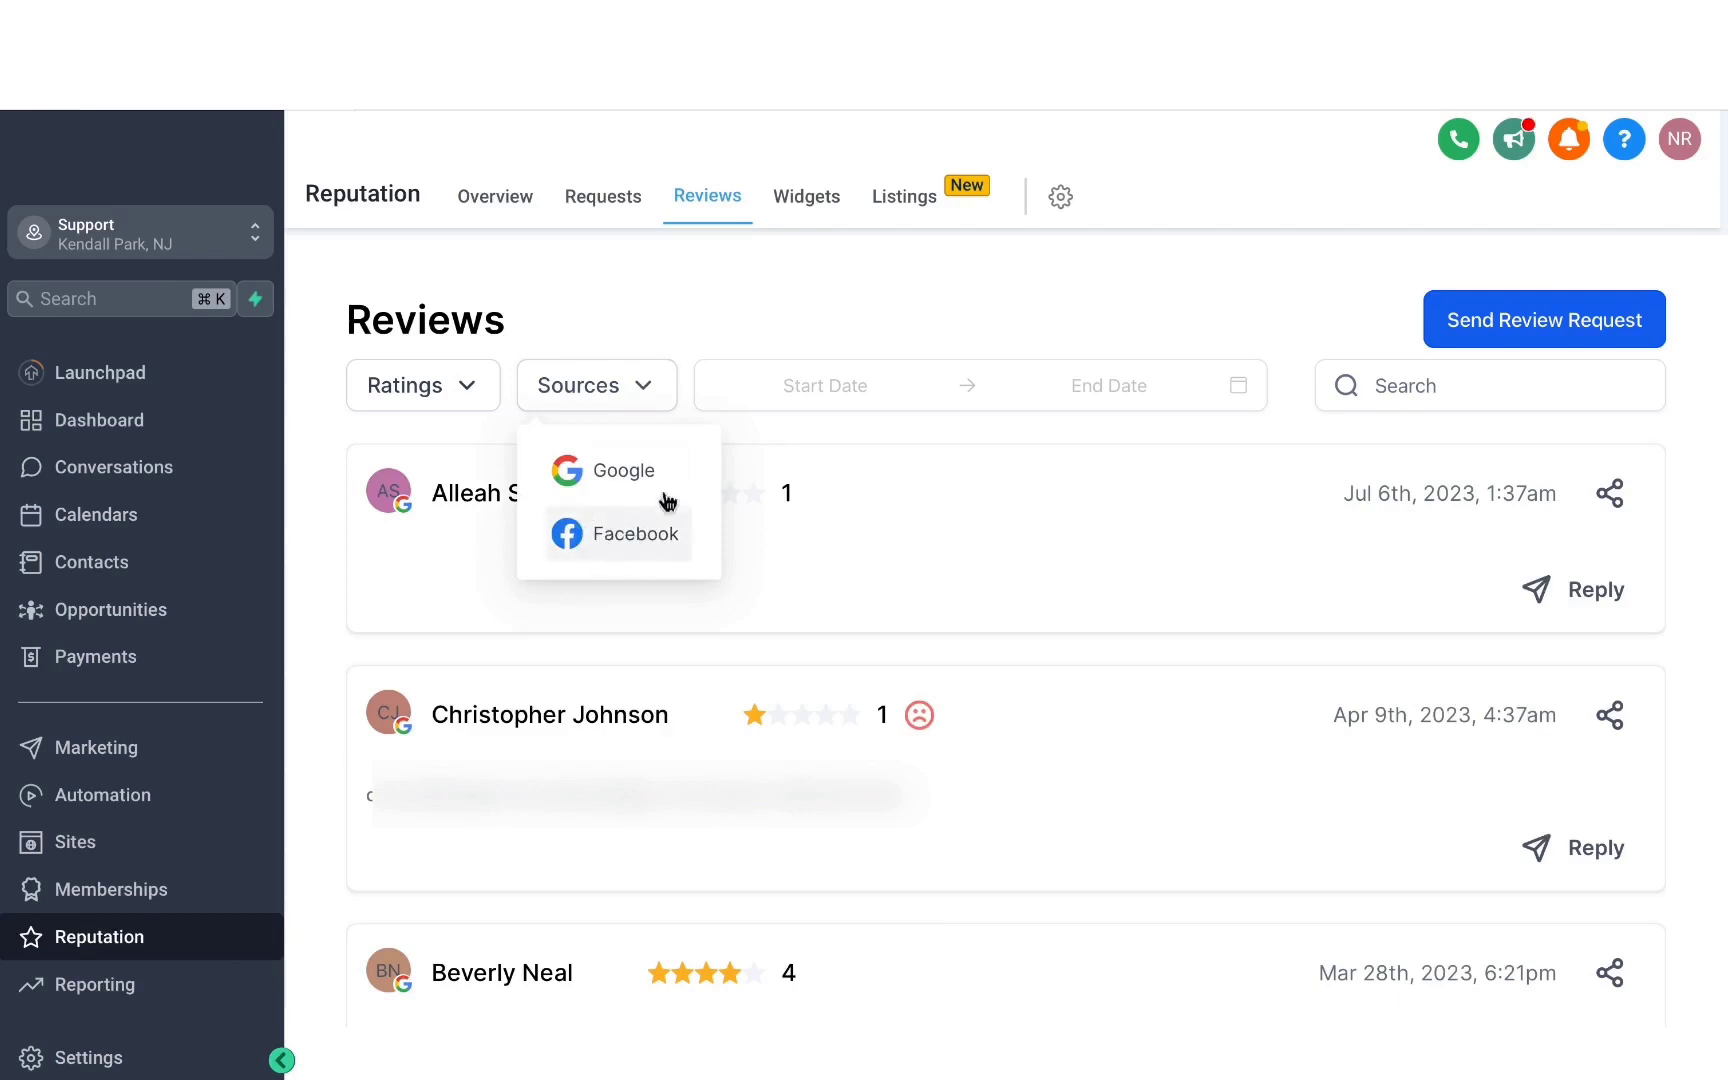
left_click(962, 570)
scroll(825, 587, "down", 10)
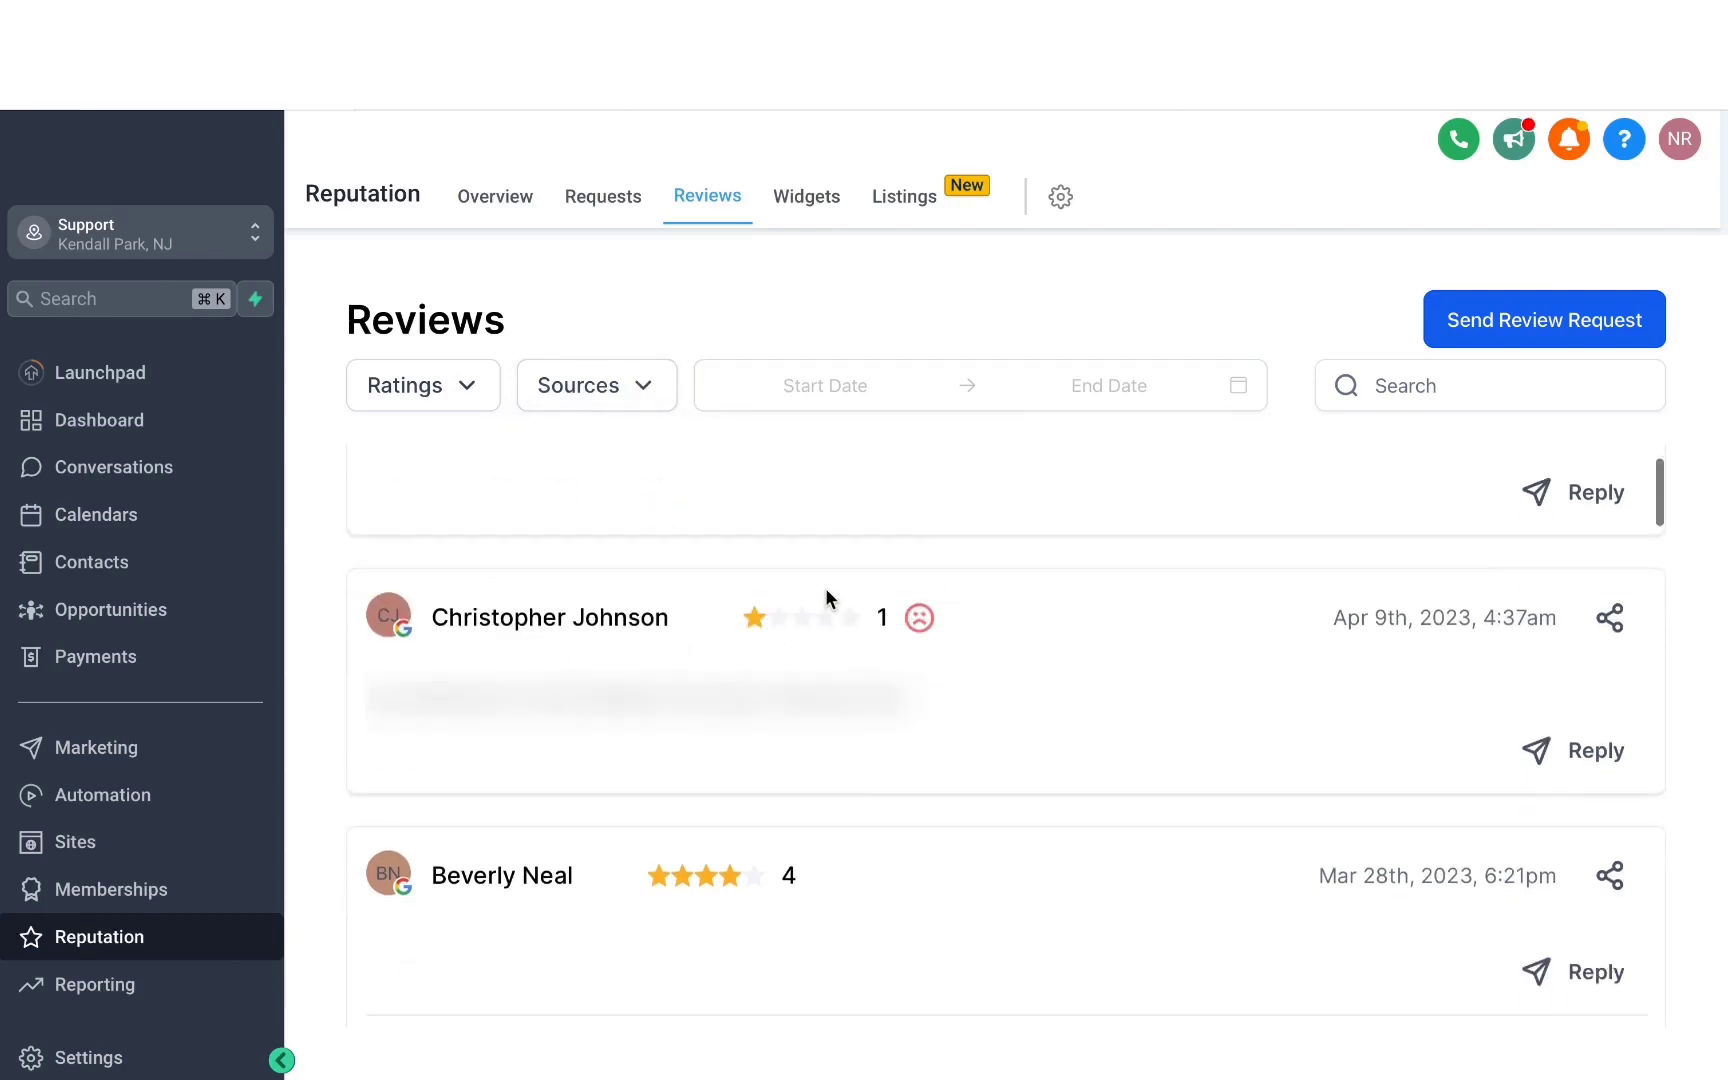
scroll(825, 597, "down", 2)
scroll(825, 597, "up", 12)
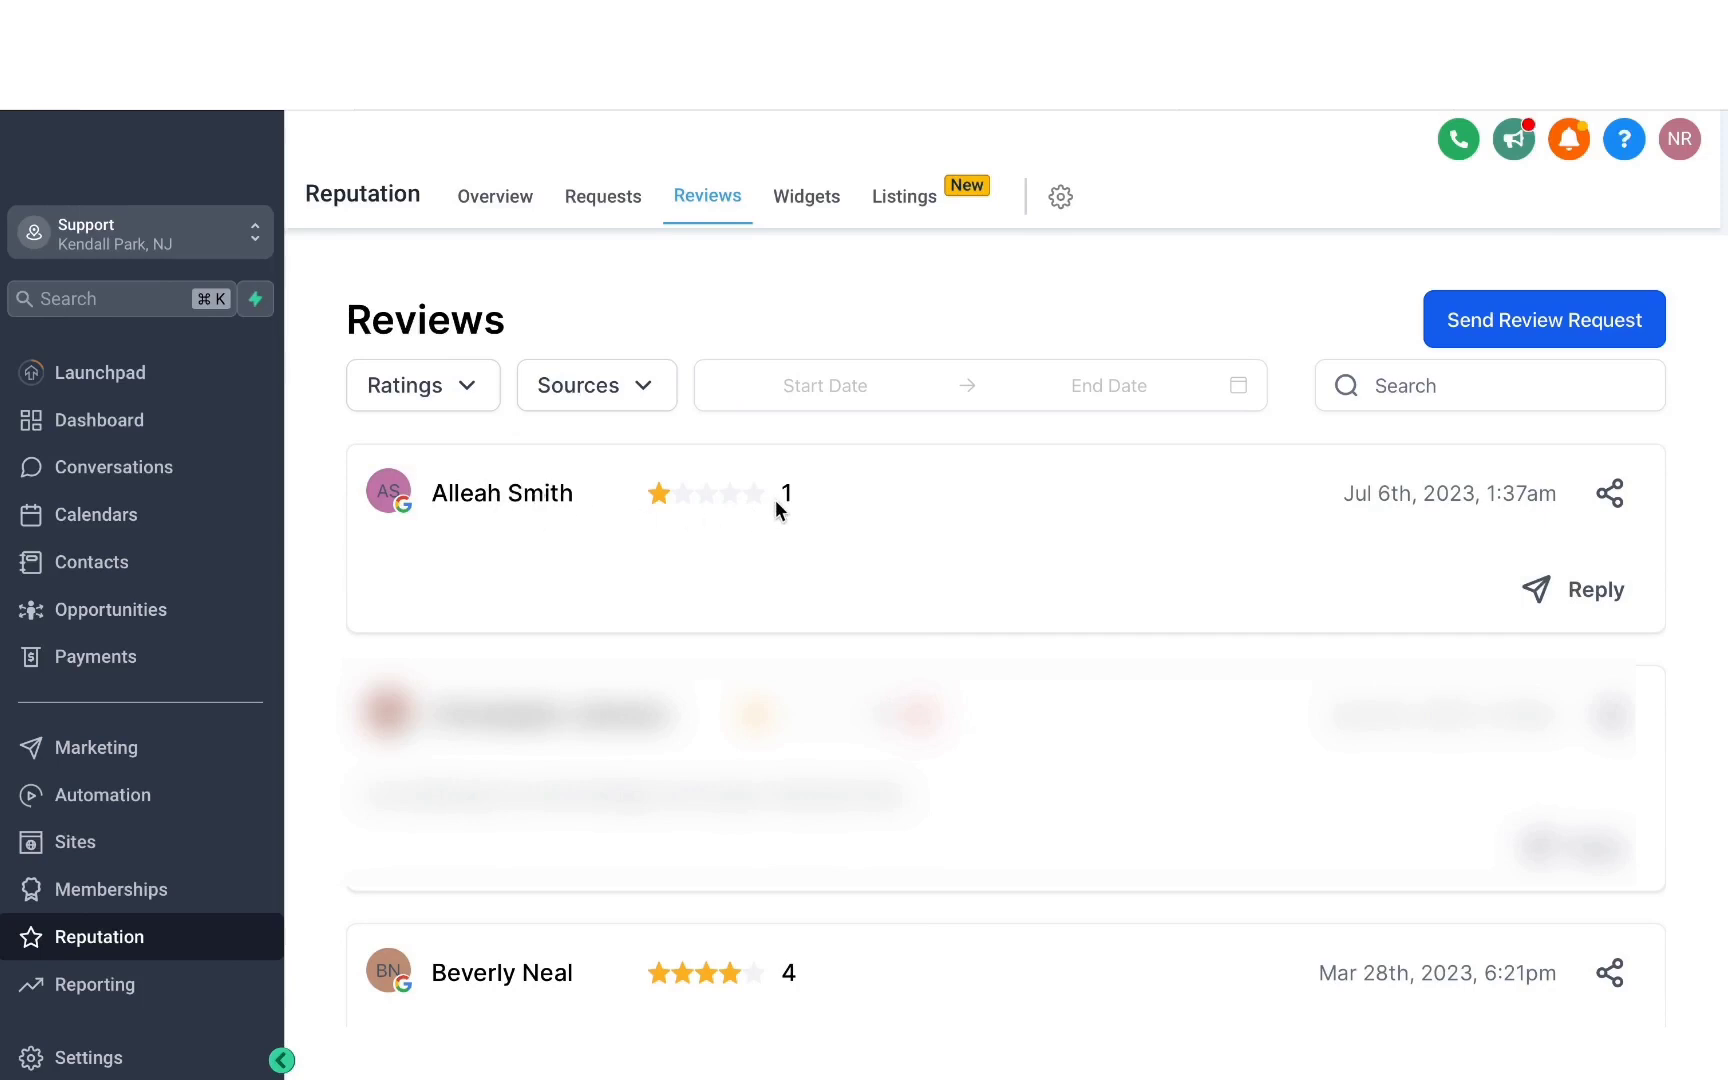
left_click(1581, 598)
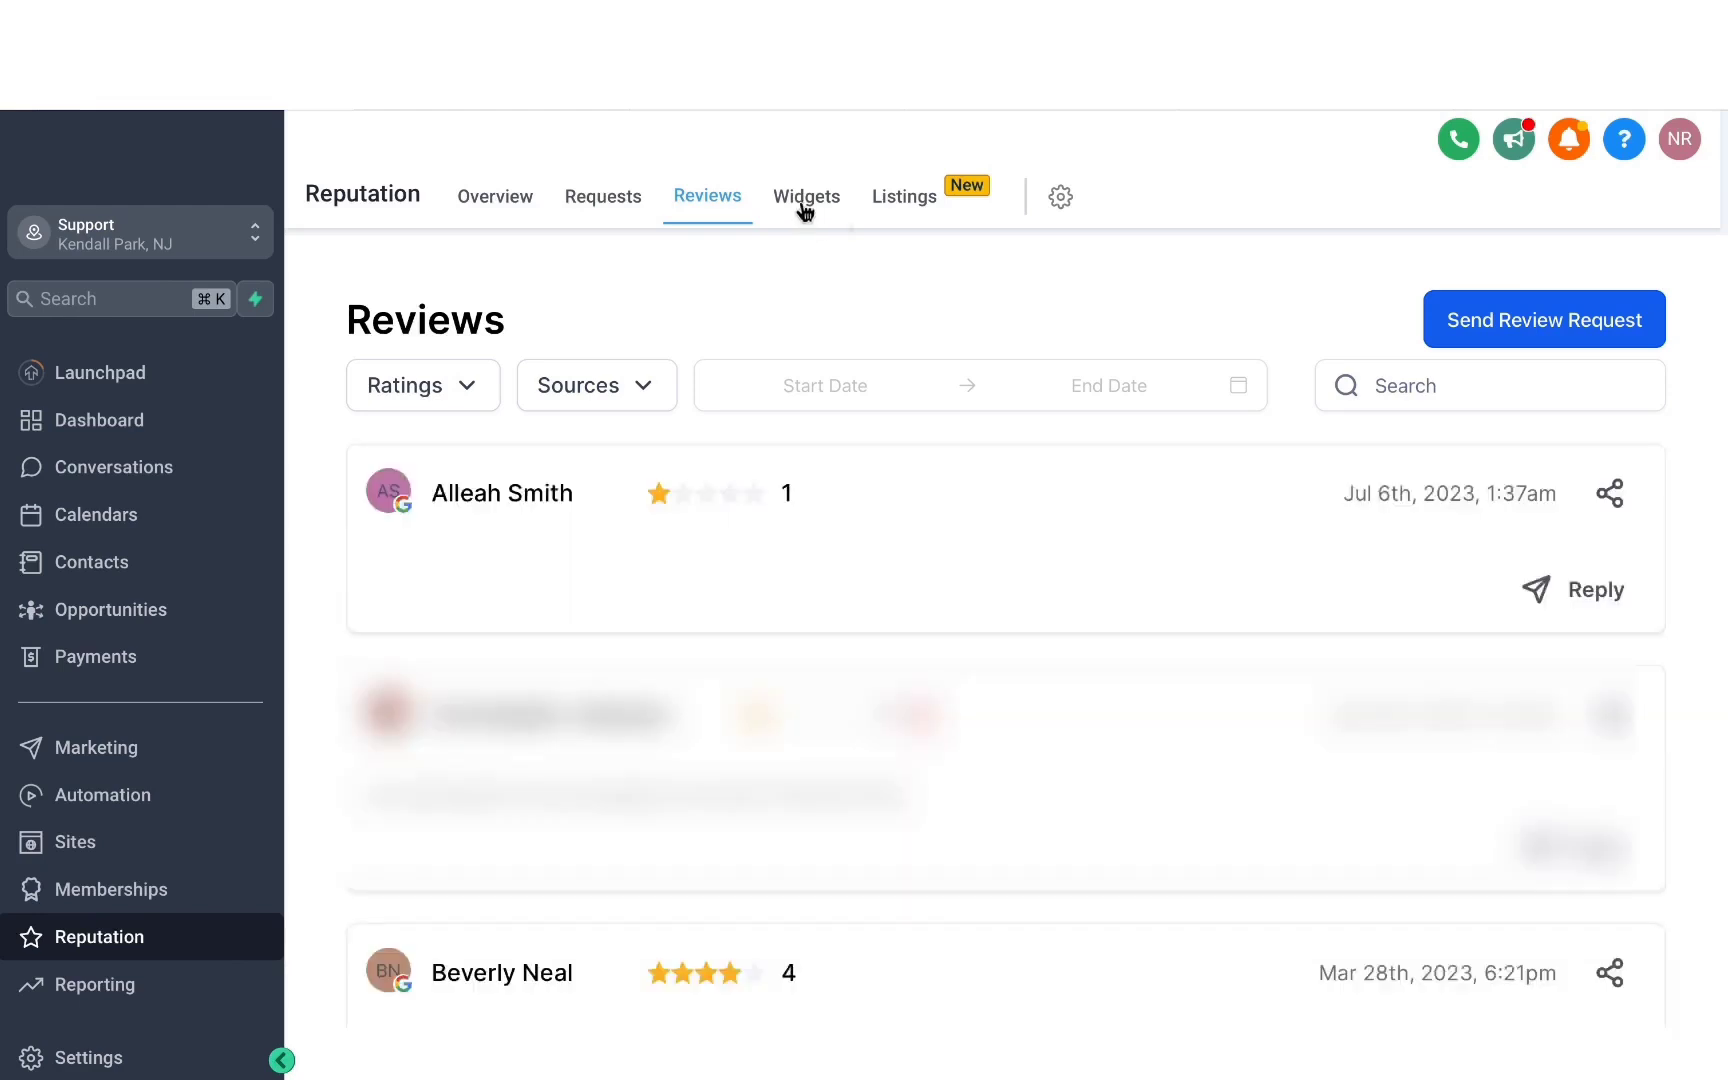
Create a new Masonry review widget capped at 10 reviews, with Facebook unchecked so only Google remains.
left_click(803, 206)
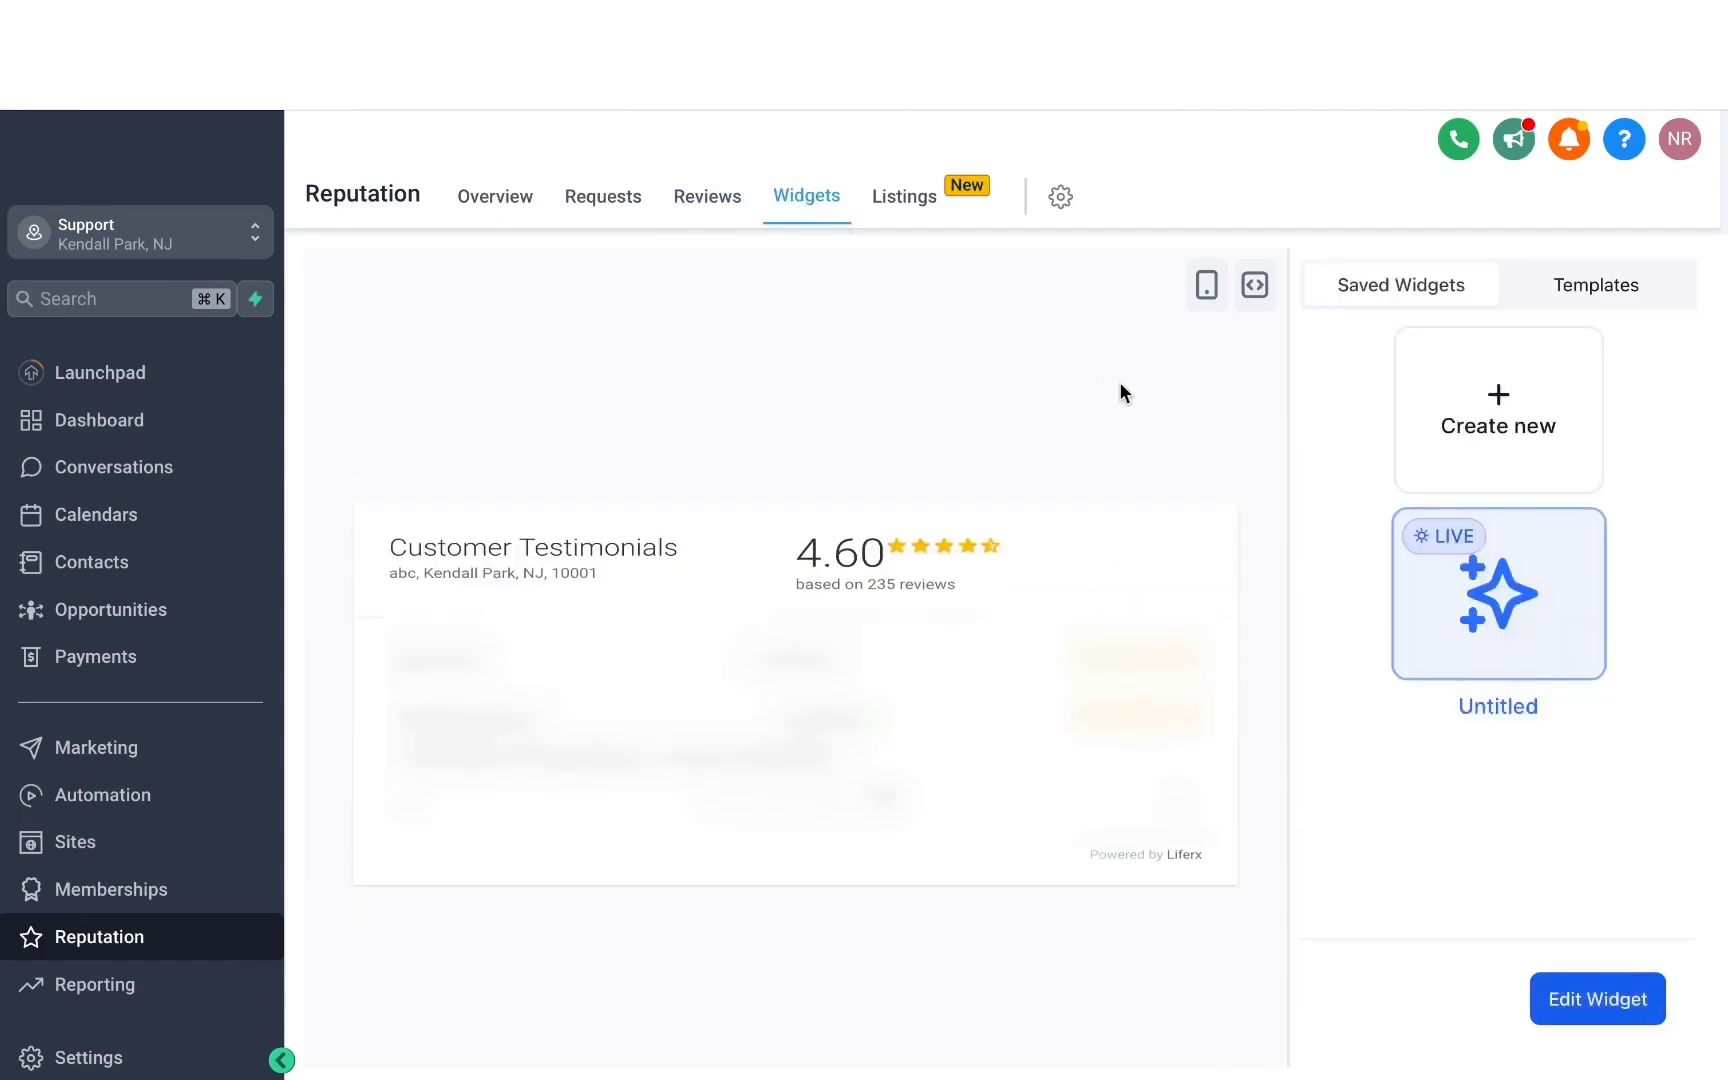
left_click(1455, 447)
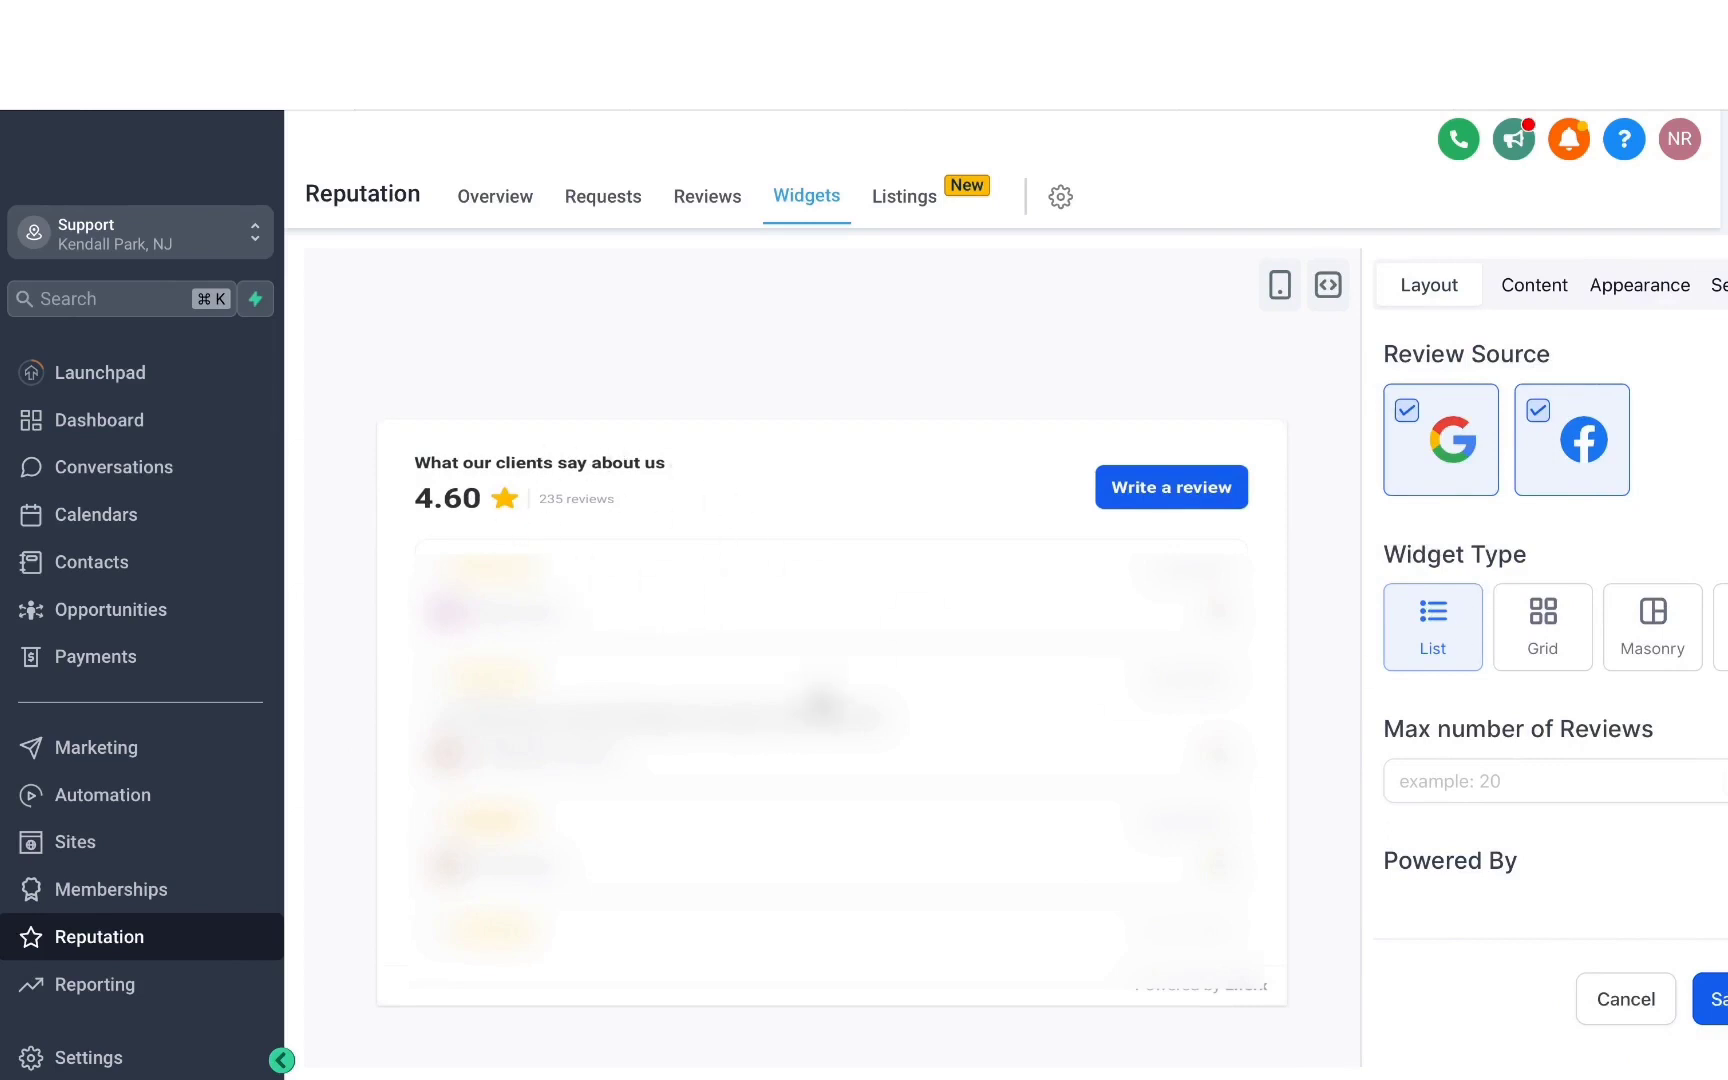
left_click(1540, 645)
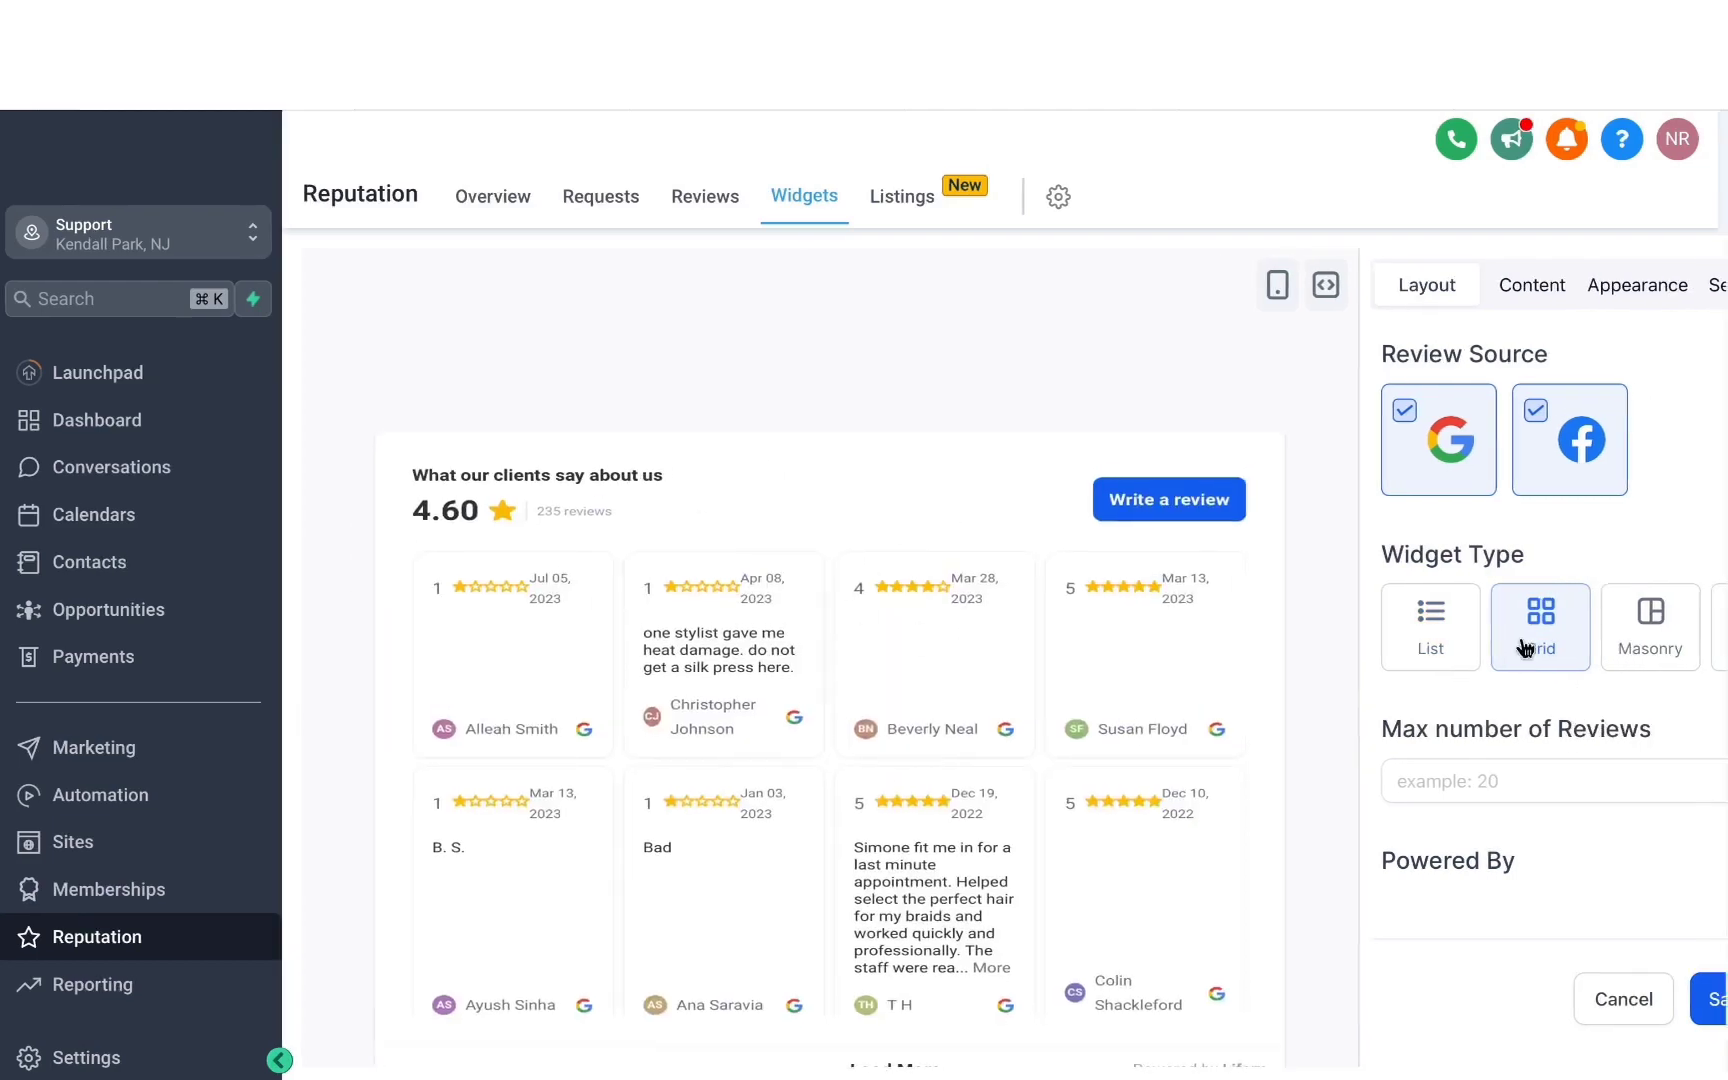
left_click(1655, 632)
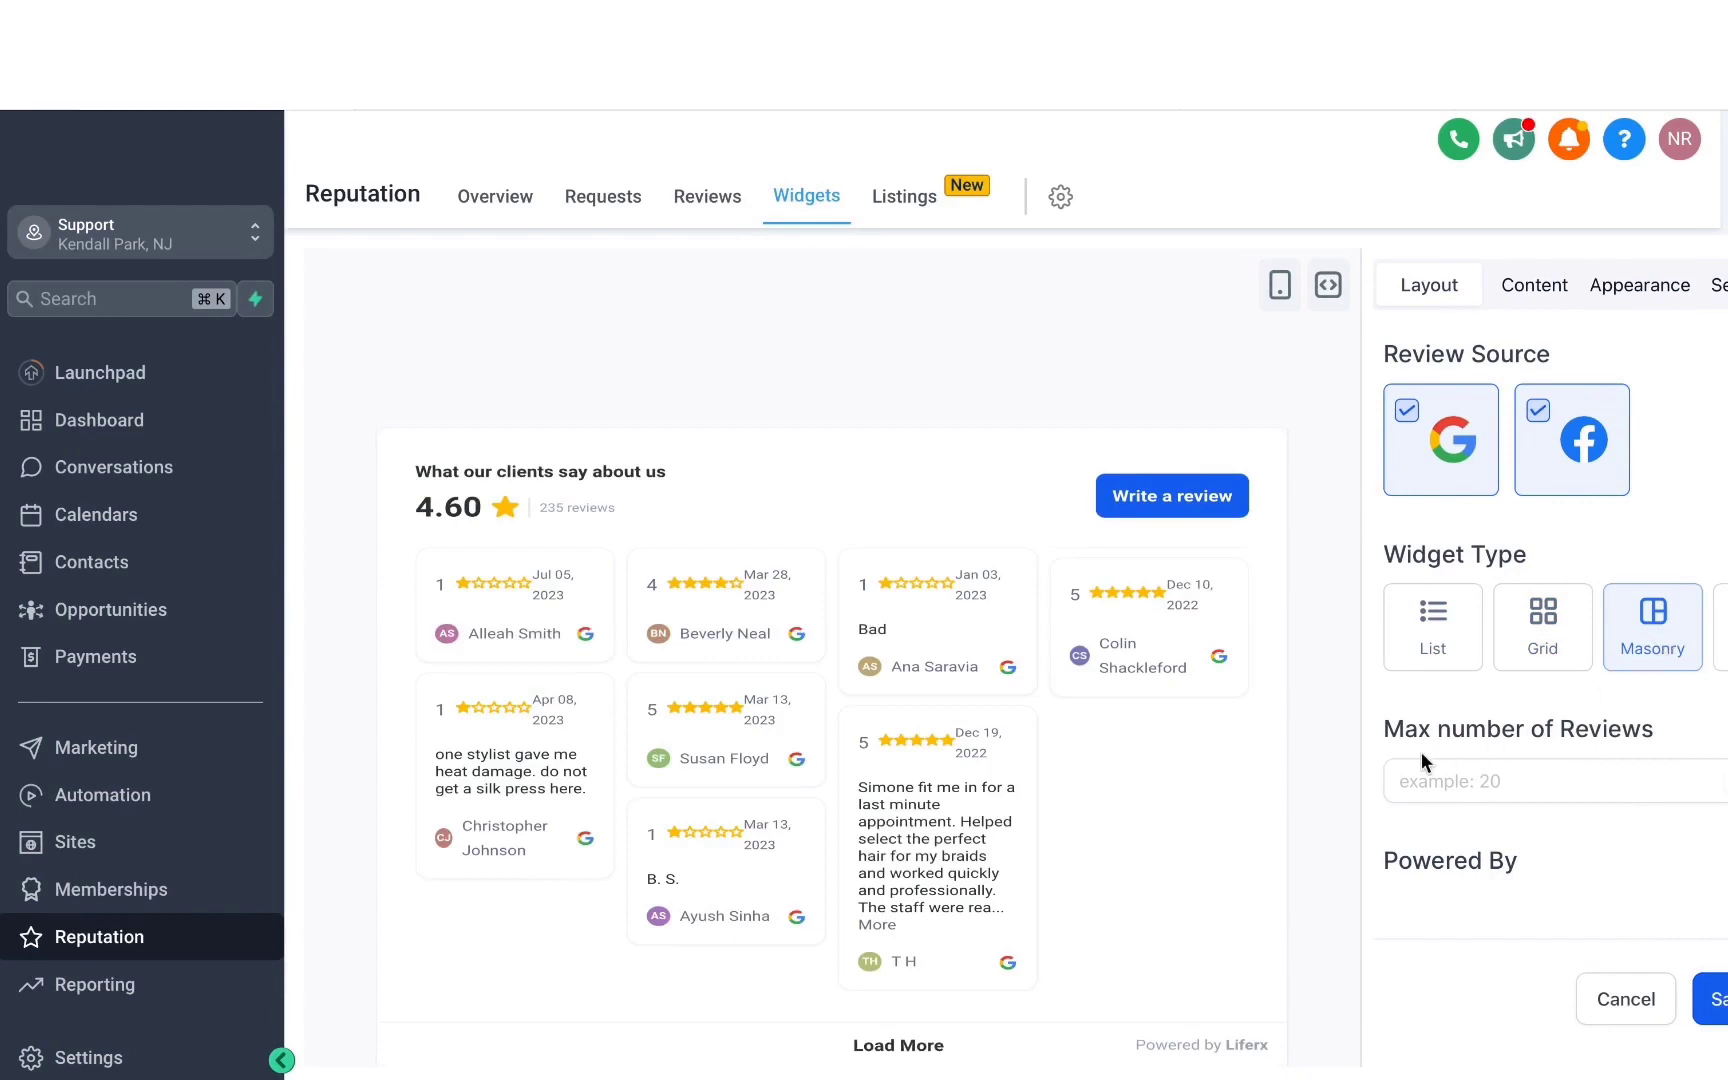
left_click(1477, 787)
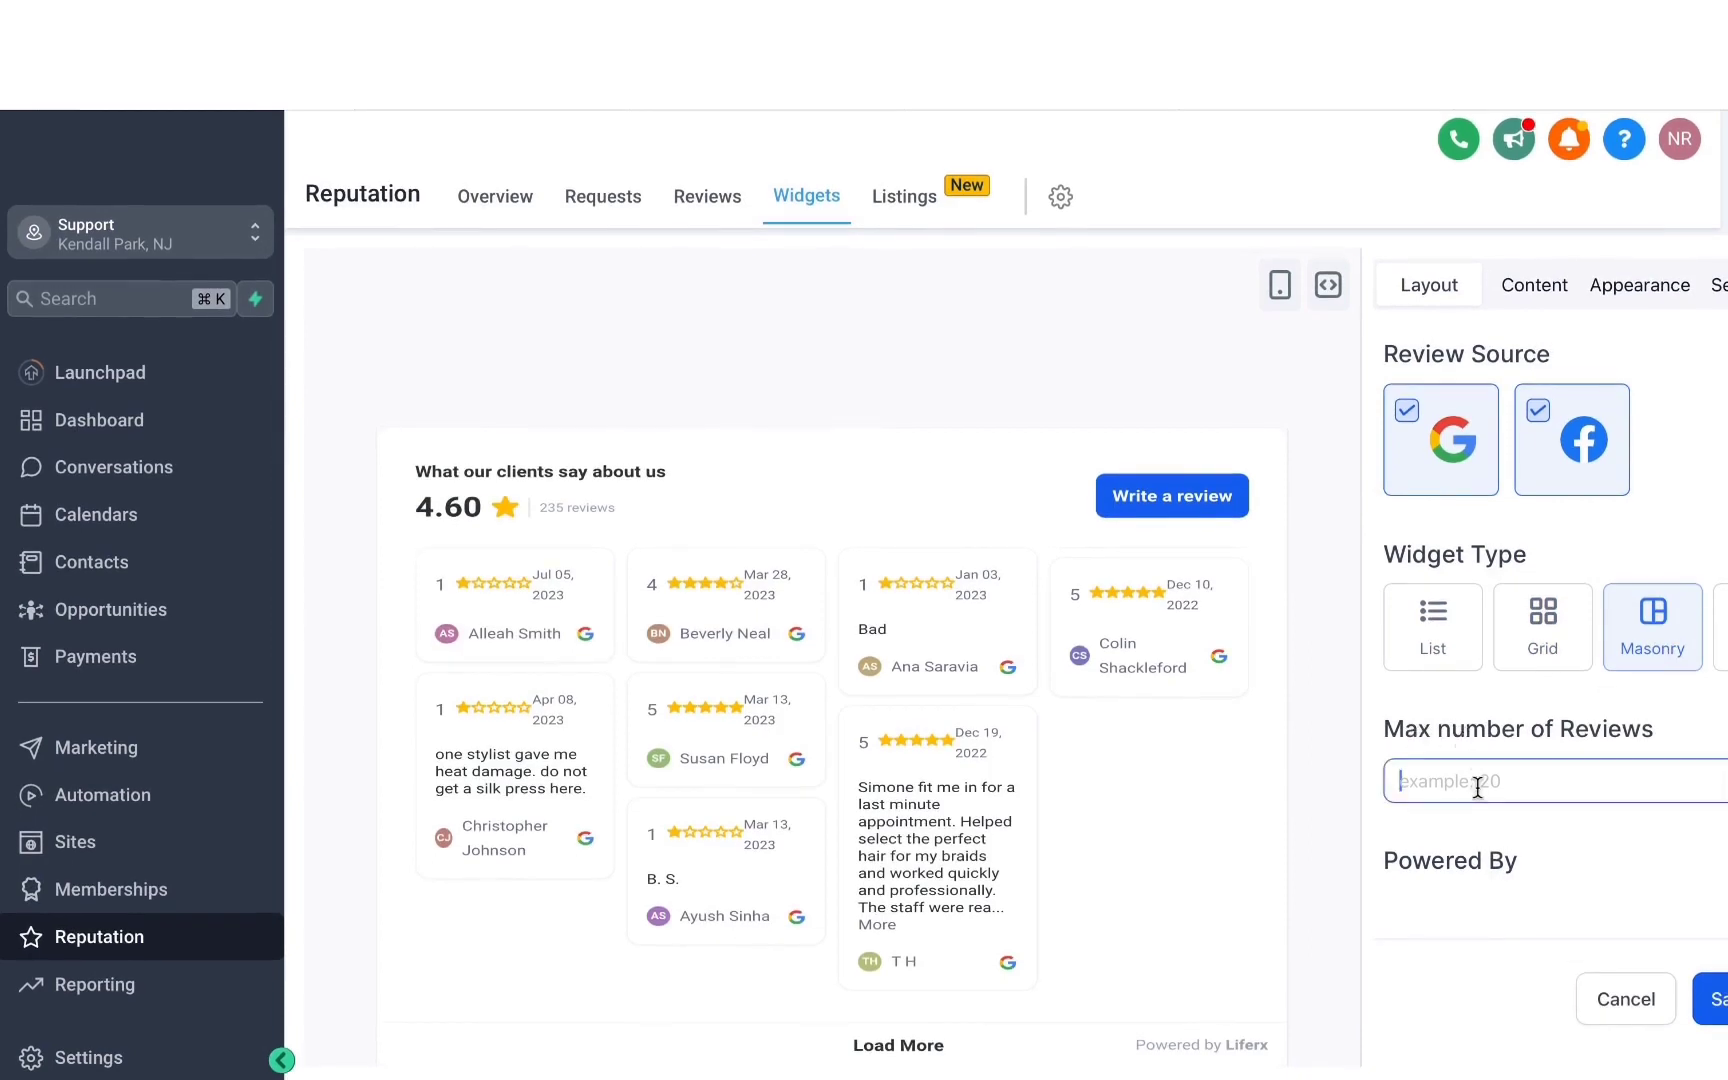
type("10")
left_click(1498, 834)
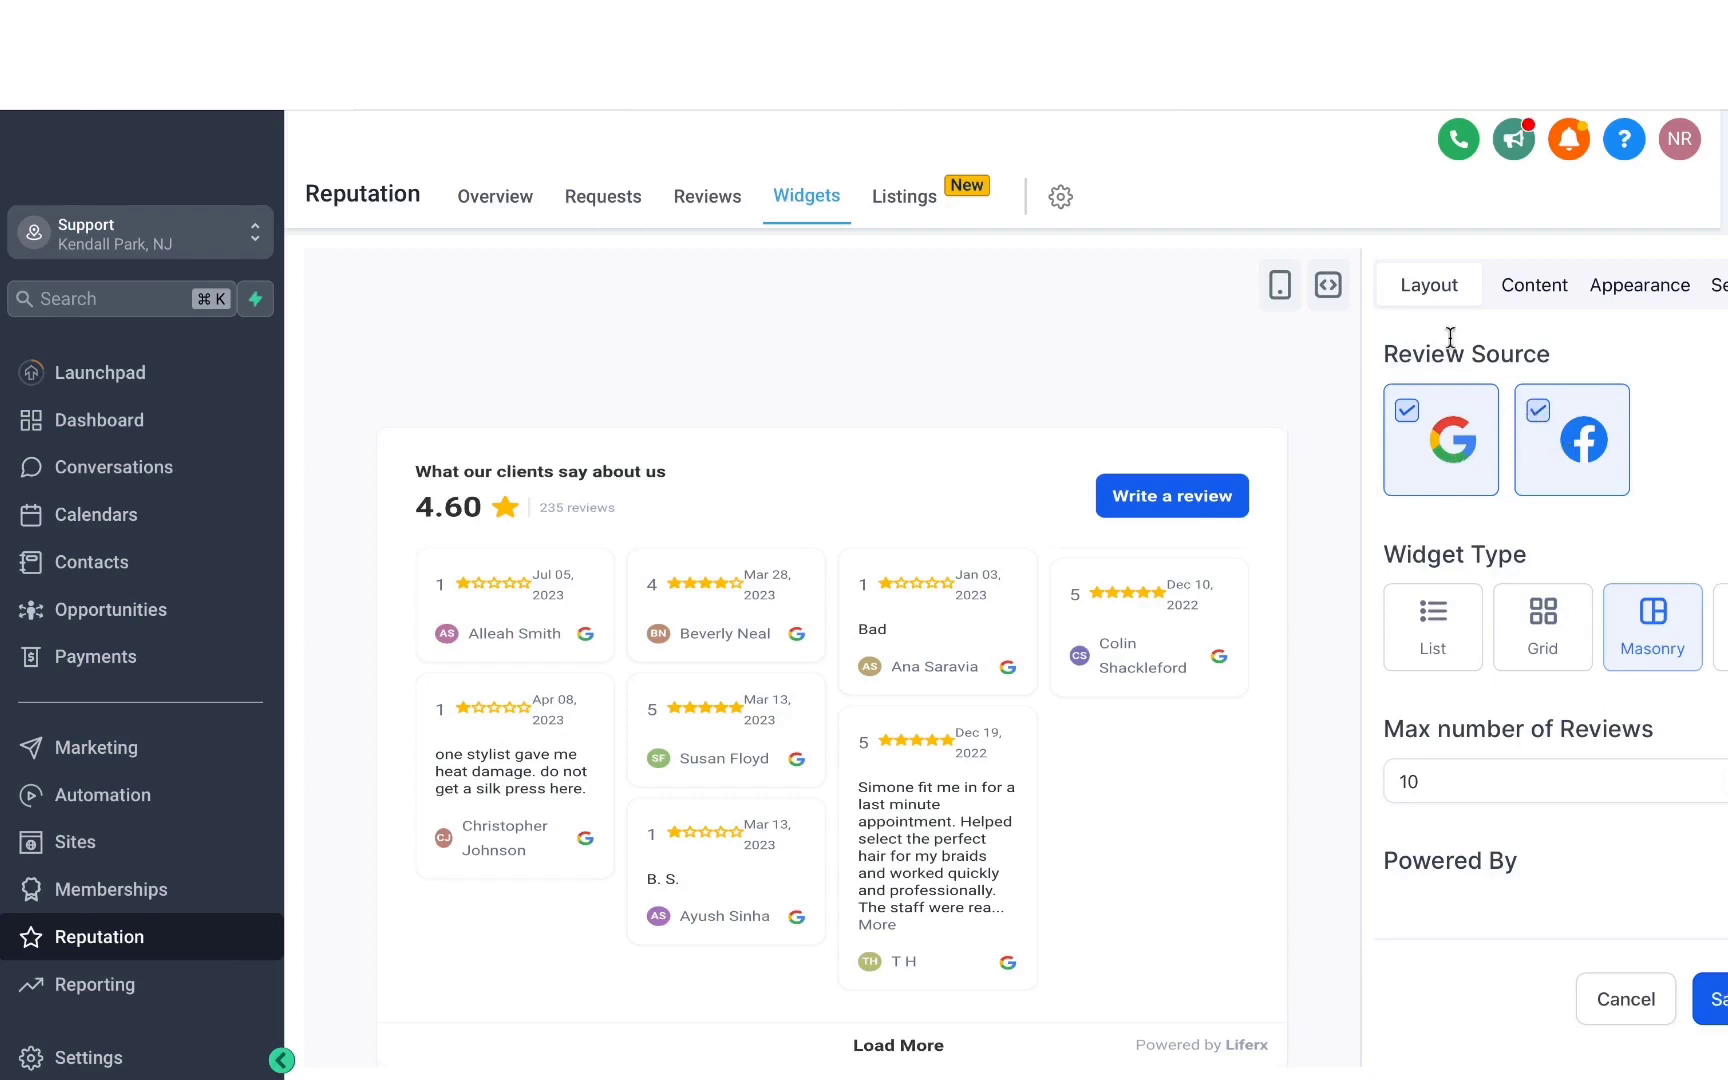
left_click(1544, 420)
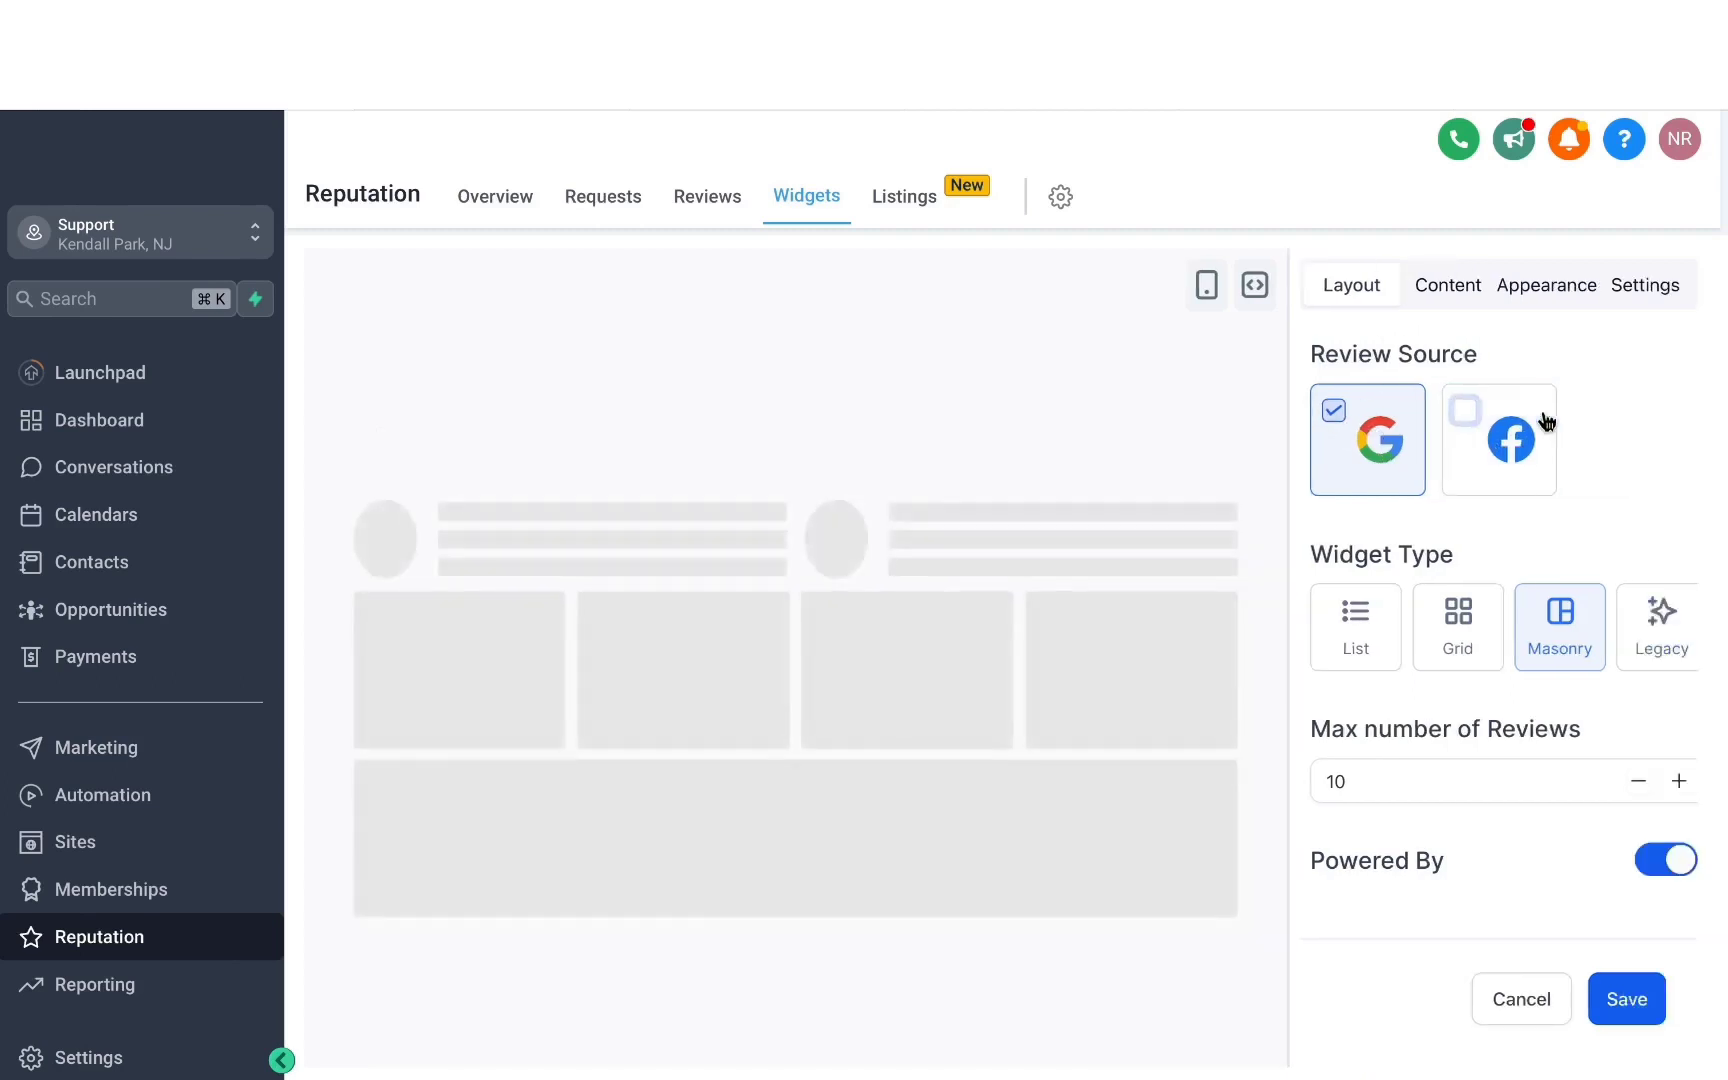
In the Content tab, change the widget heading to 'See what our customers have to say'.
left_click(1527, 288)
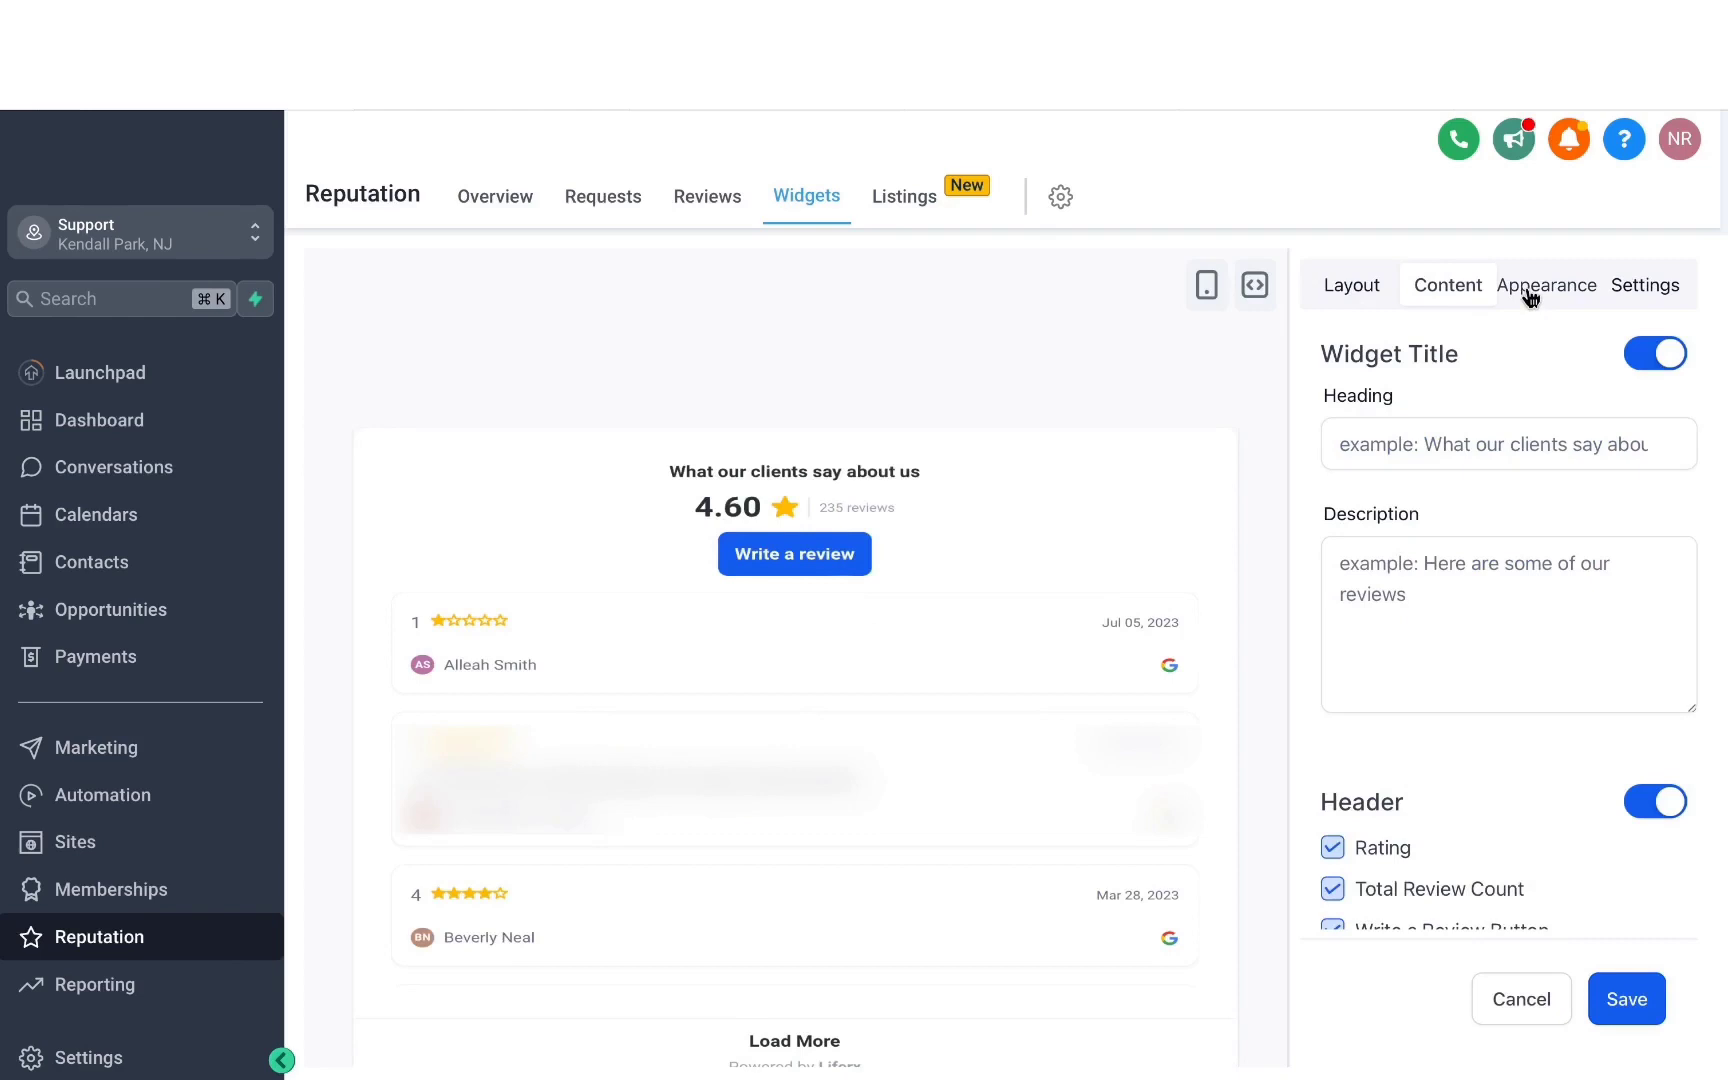
left_click(1422, 430)
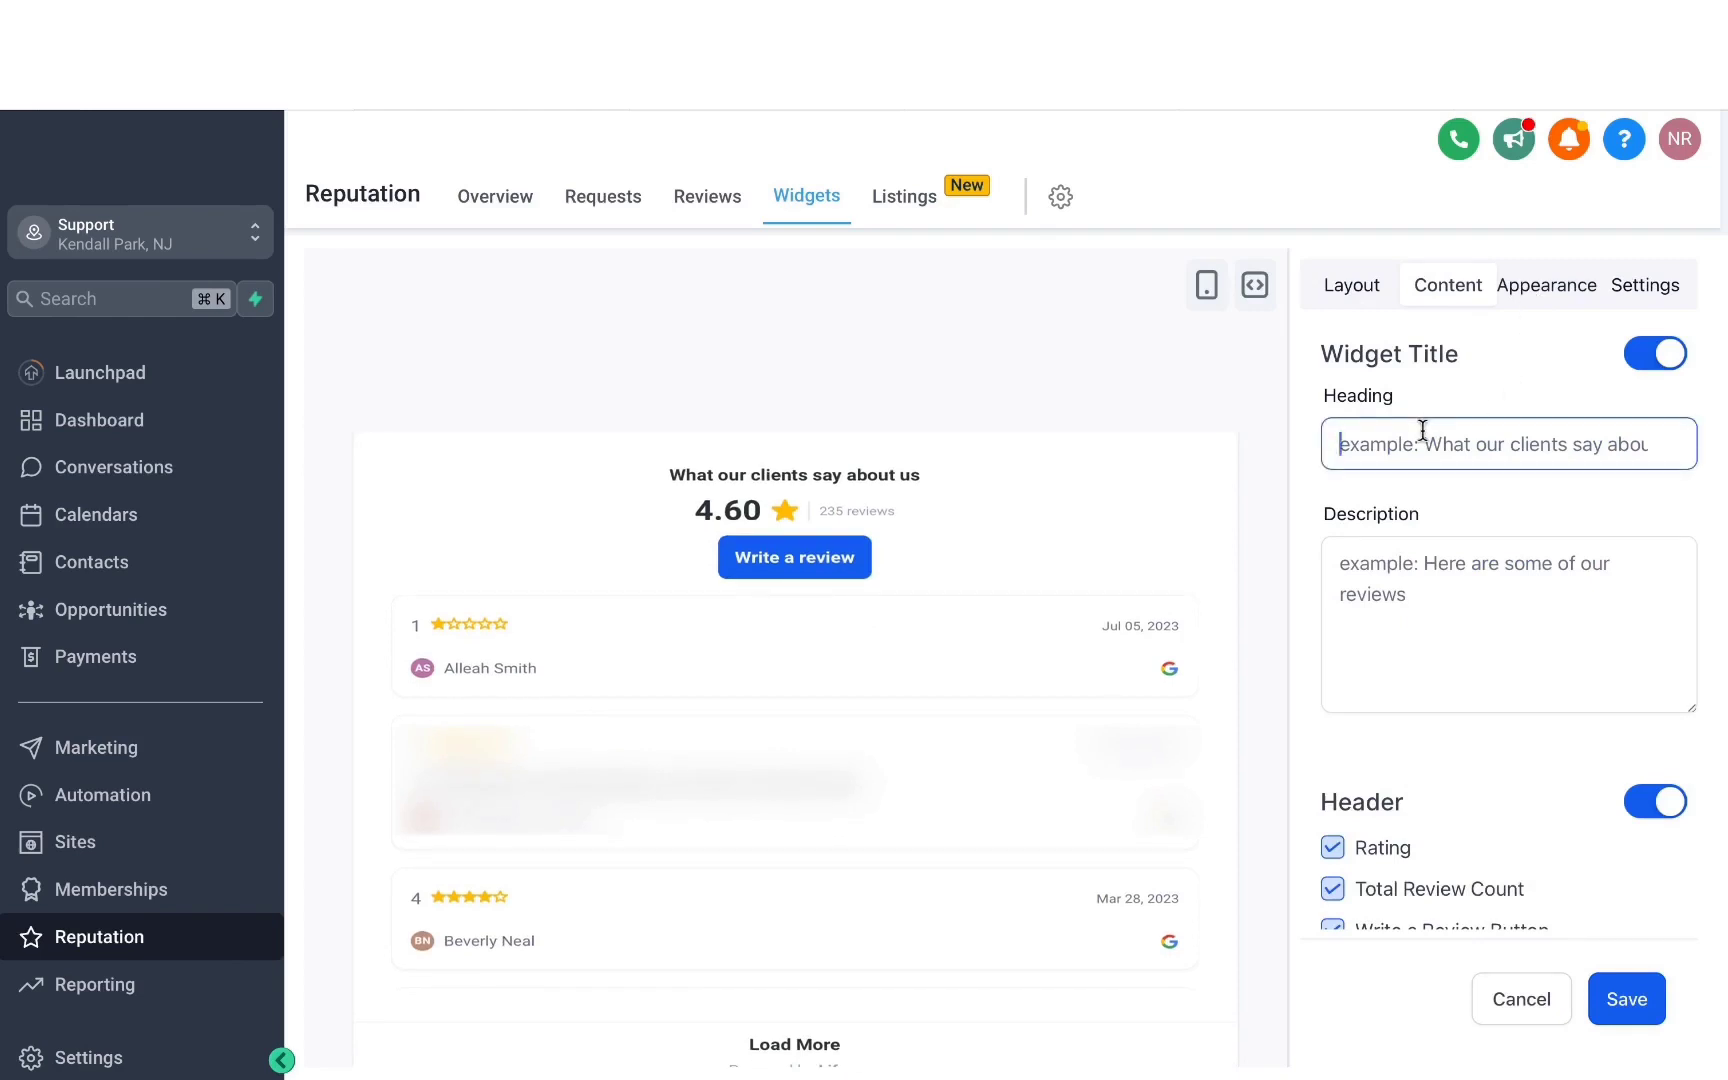
type("See what our cusotm")
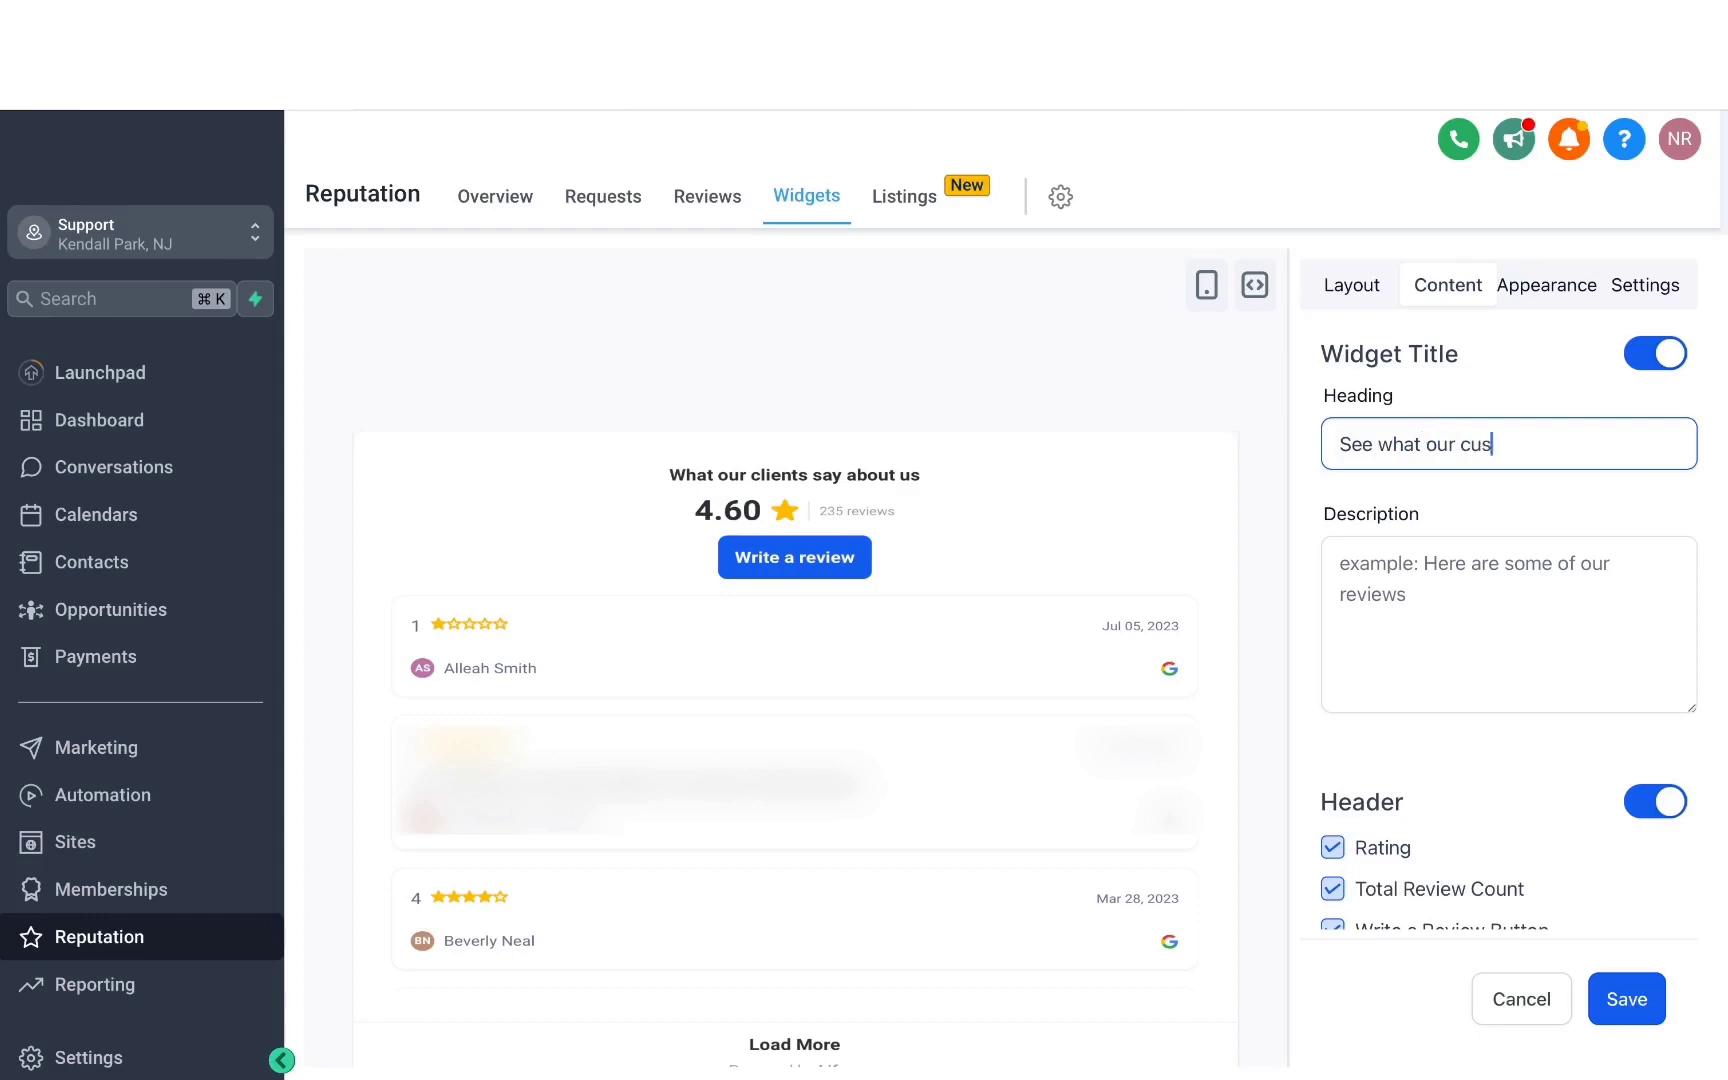
key("BackSpace")
key("BackSpace")
key("BackSpace")
type("tomers have to say")
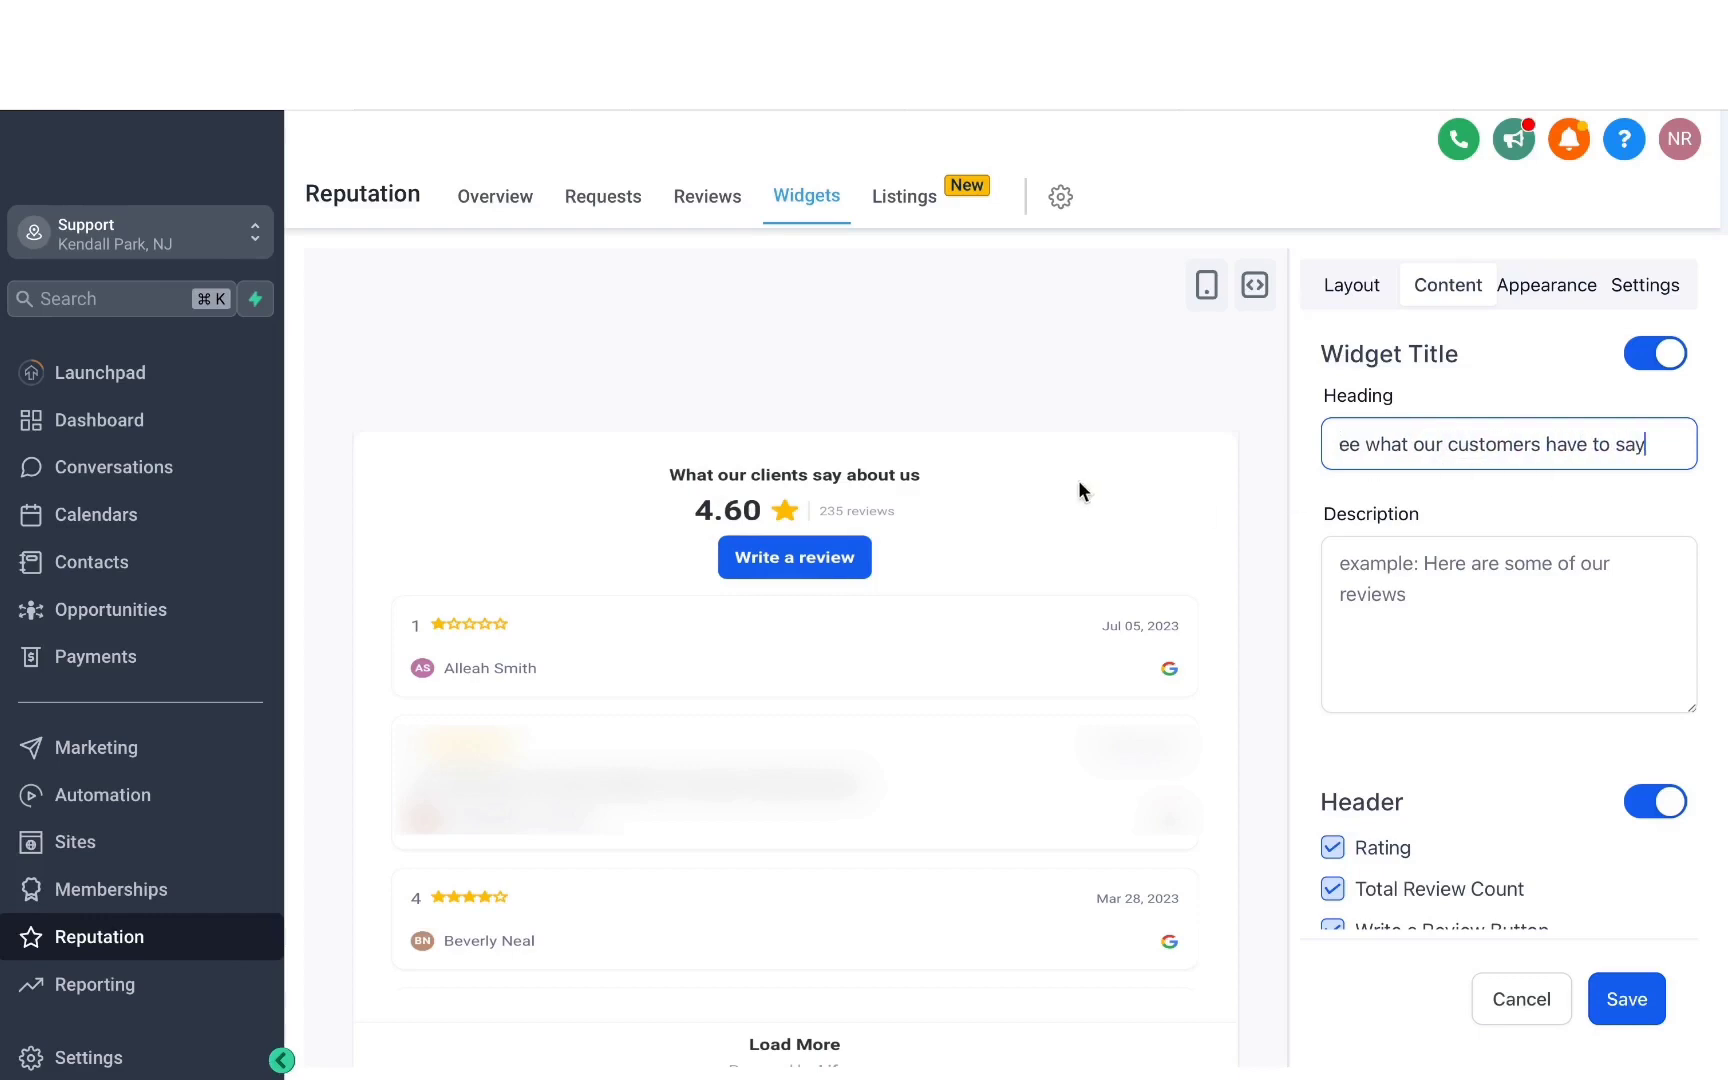
left_click(643, 460)
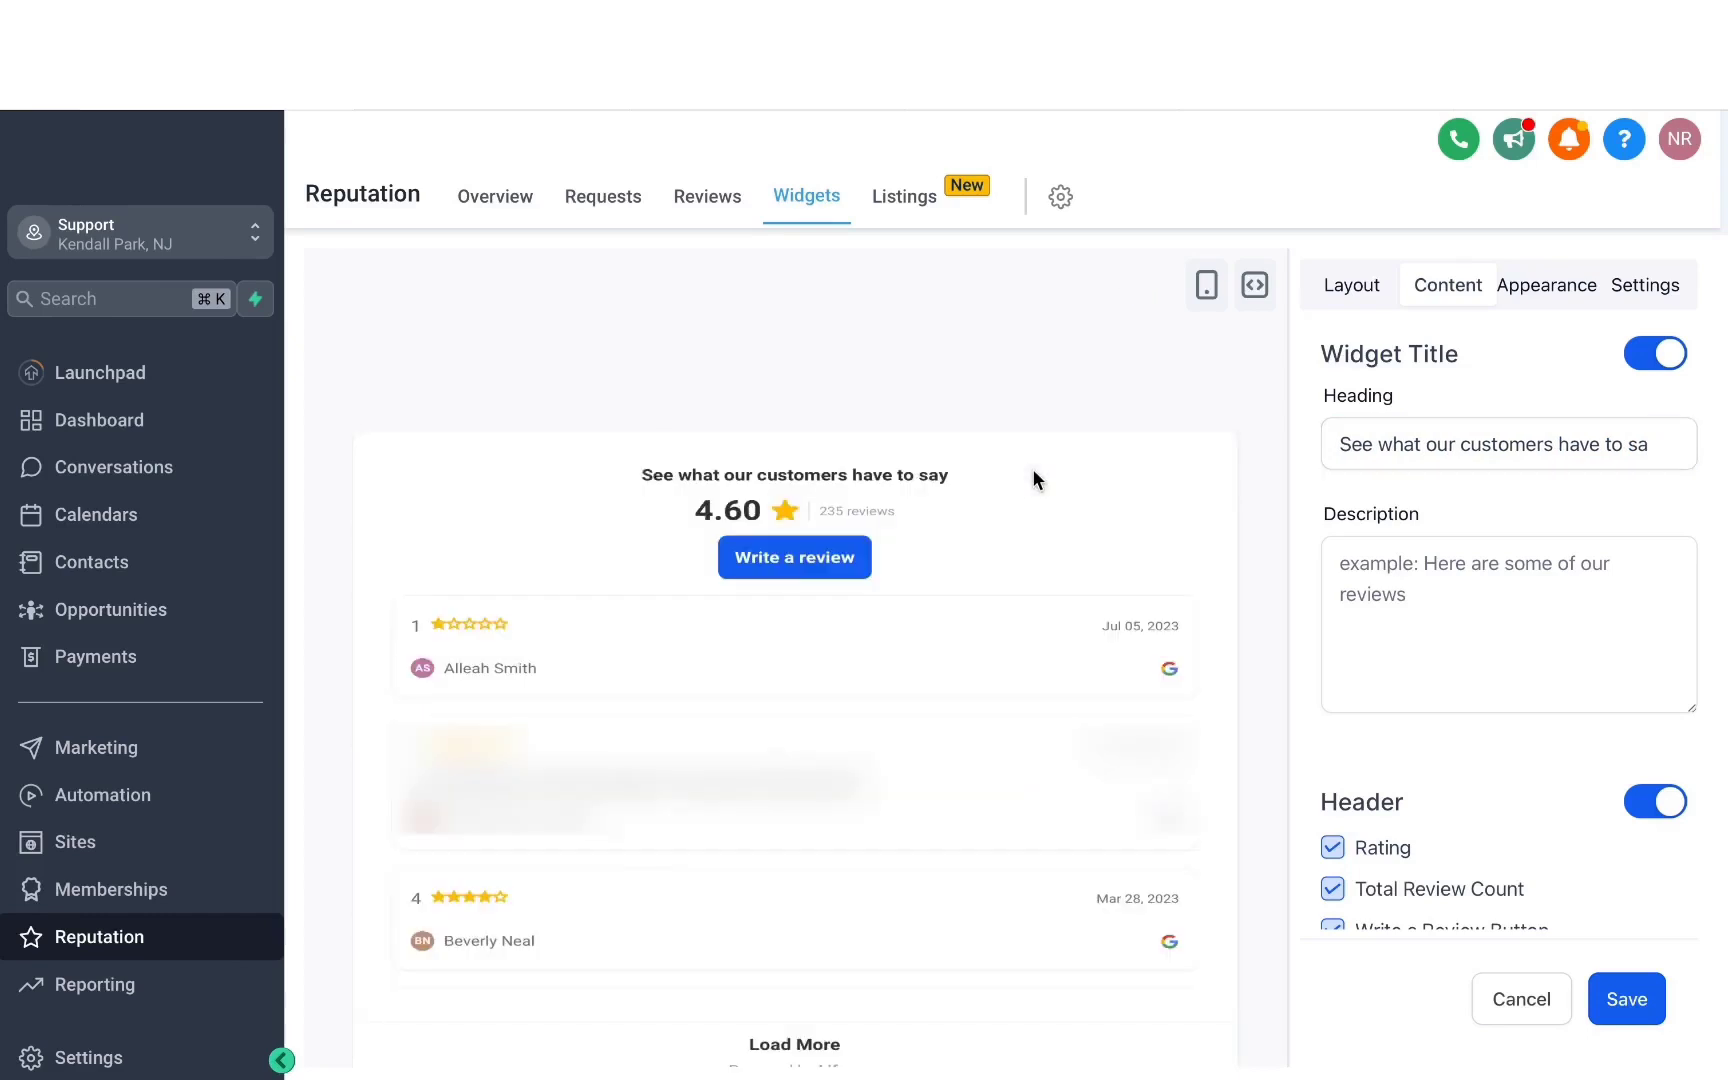
left_click(1390, 562)
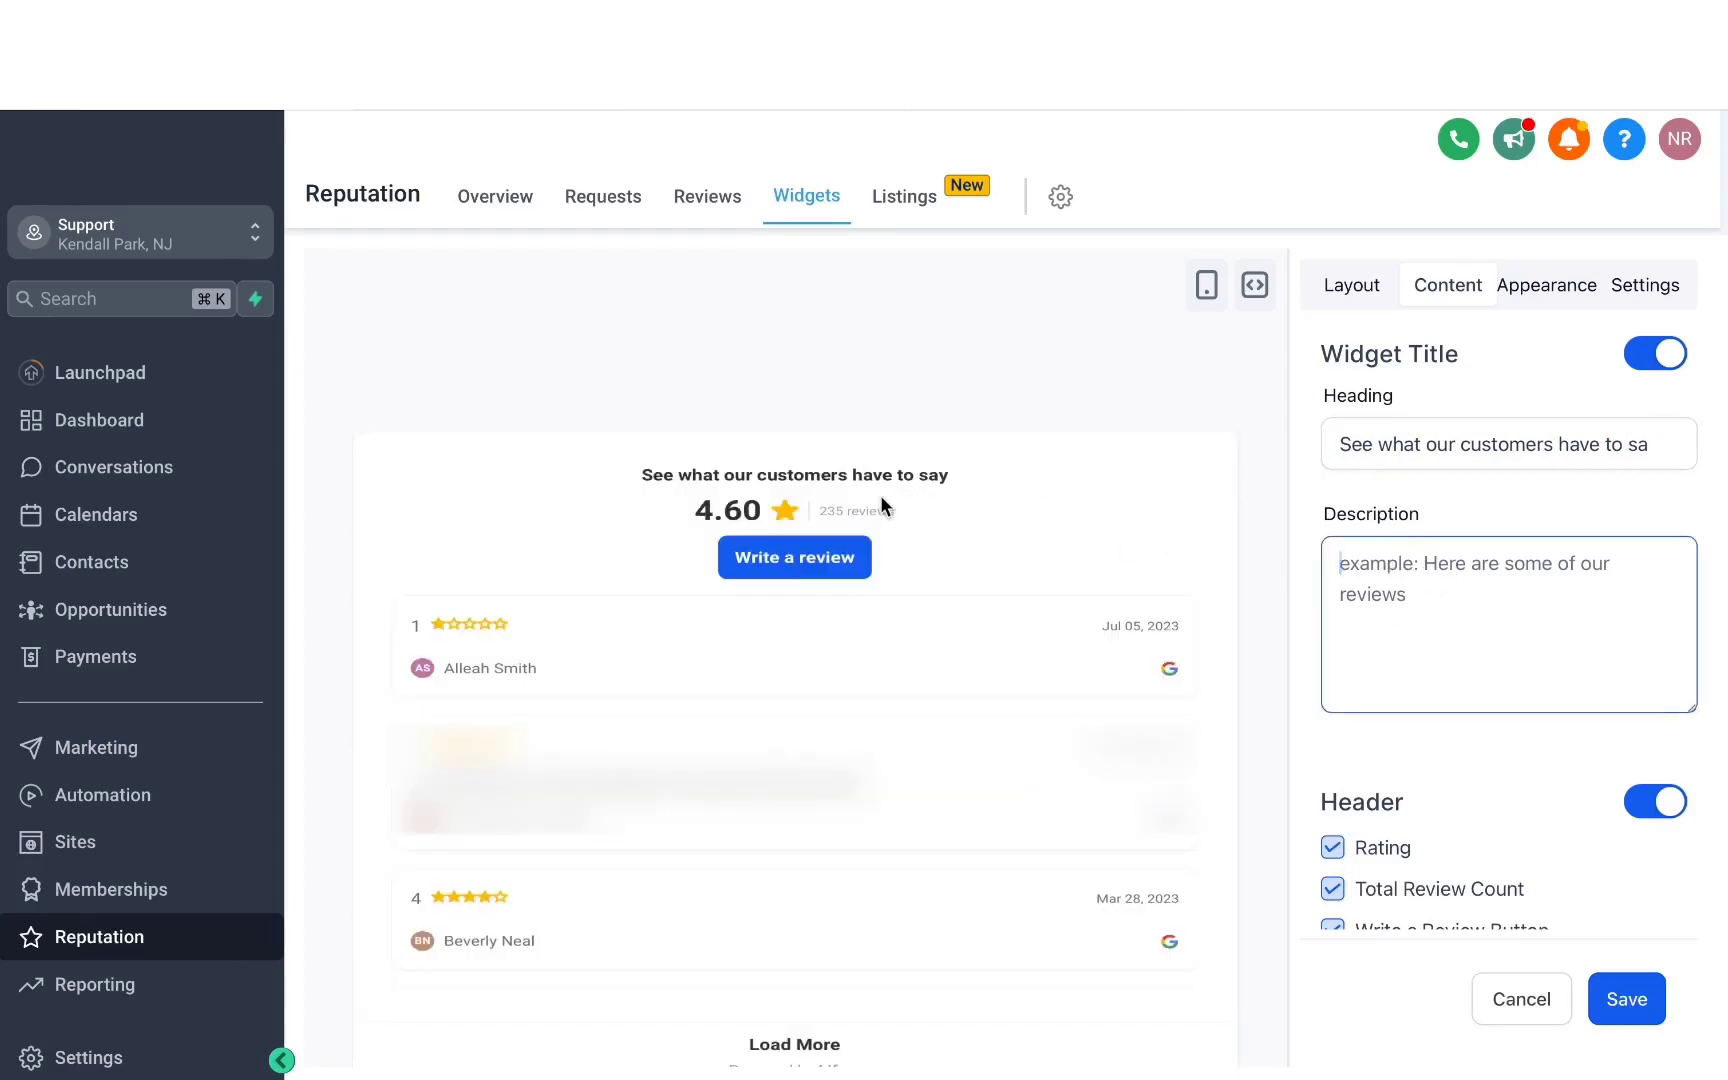
scroll(1520, 807, "down", 1)
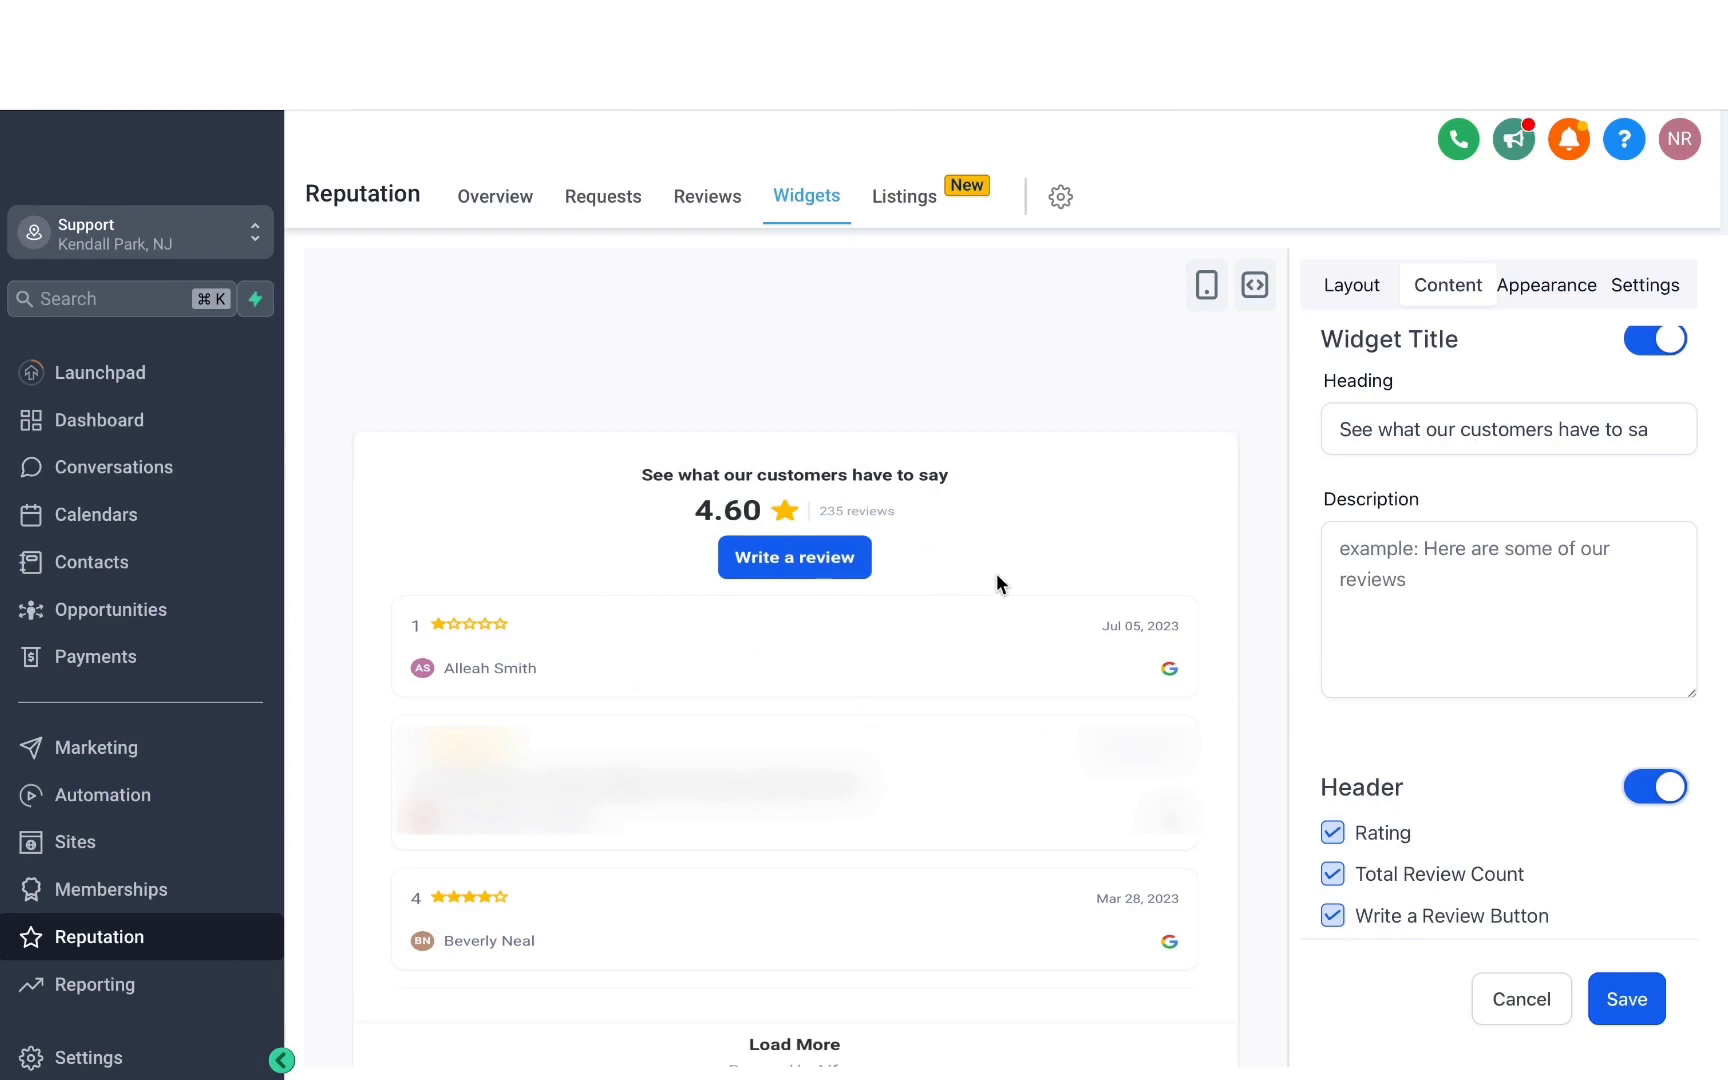
Switch the widget to the Dark theme under Appearance.
left_click(1547, 289)
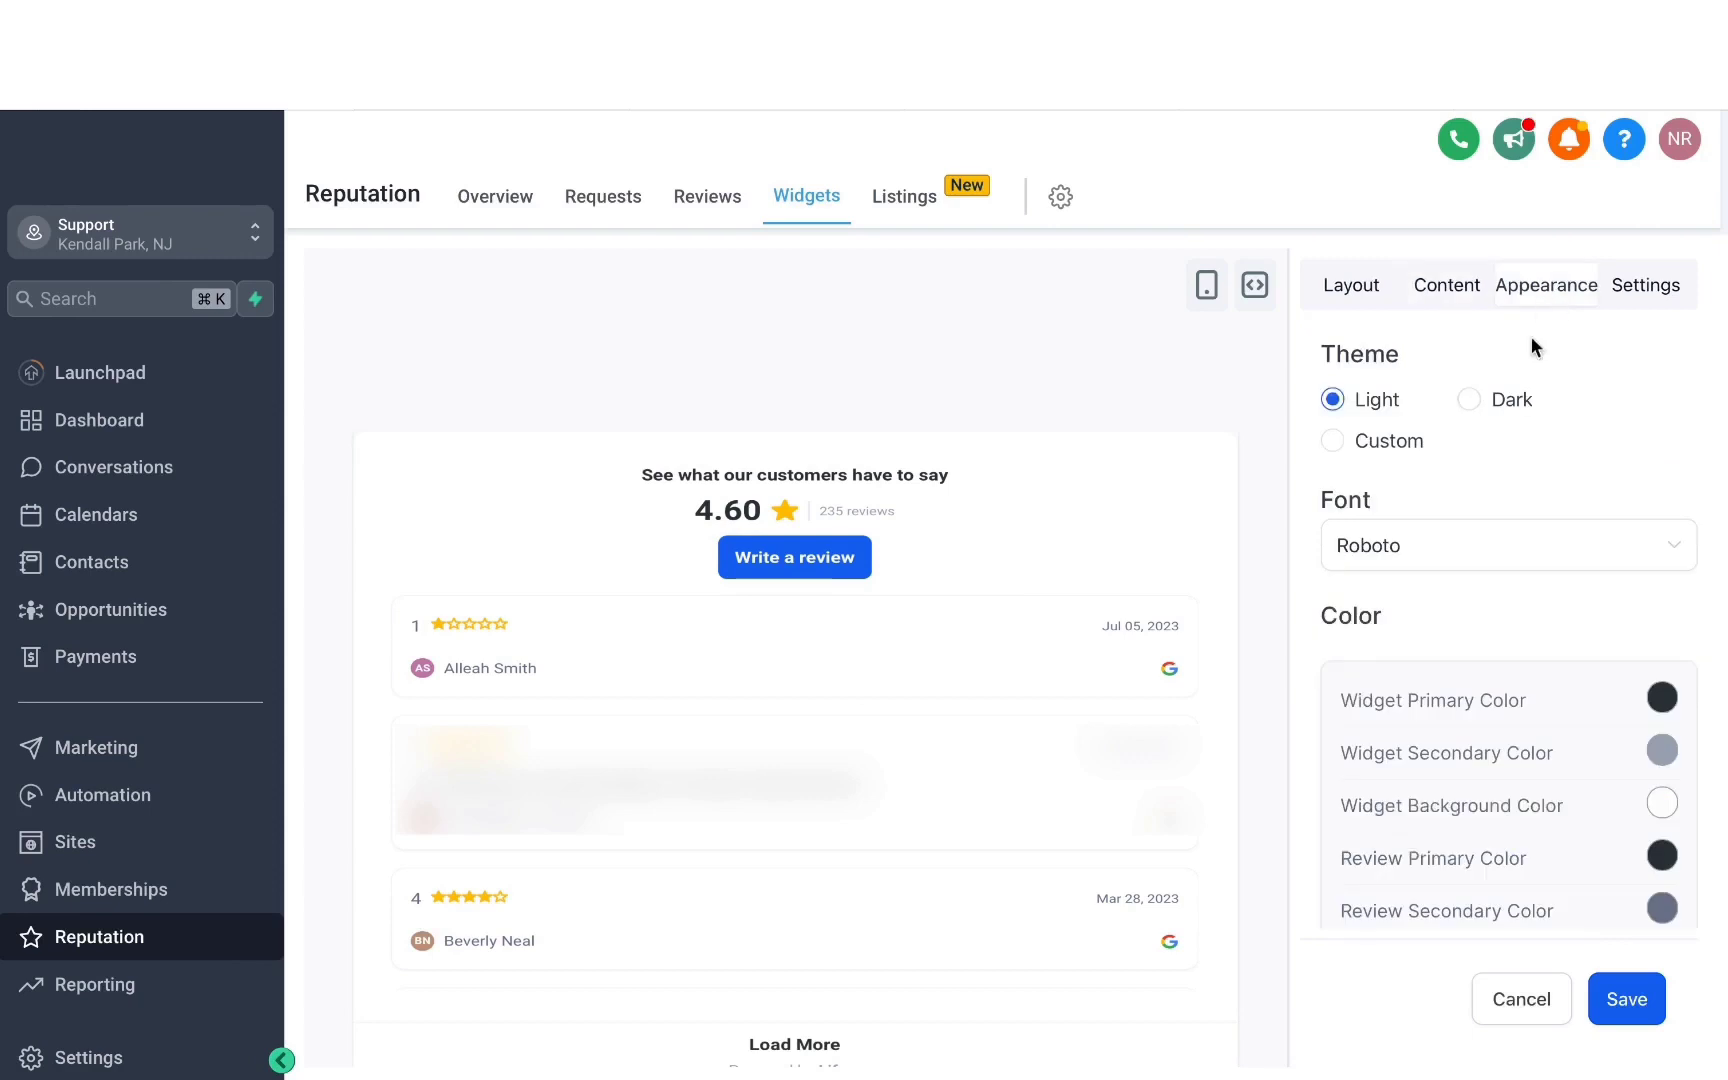
left_click(1470, 401)
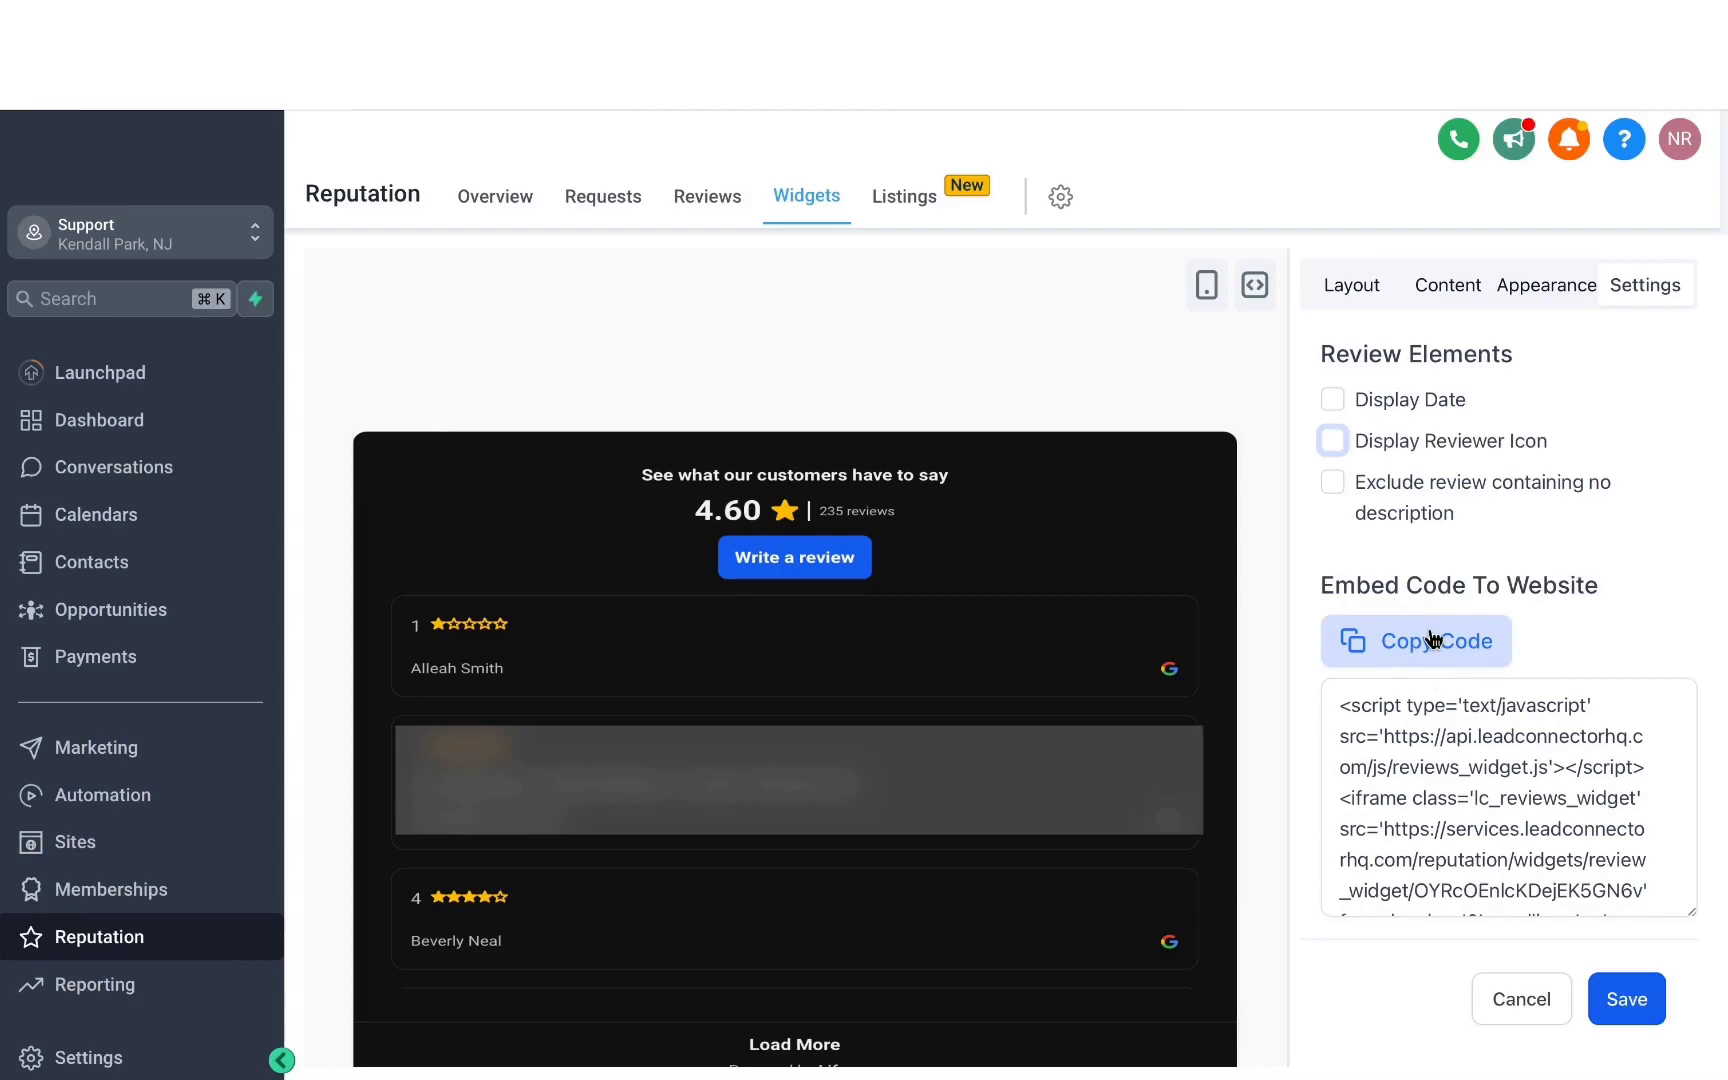
Save the widget with the name 'Google review widget'.
left_click(1623, 1000)
left_click(756, 602)
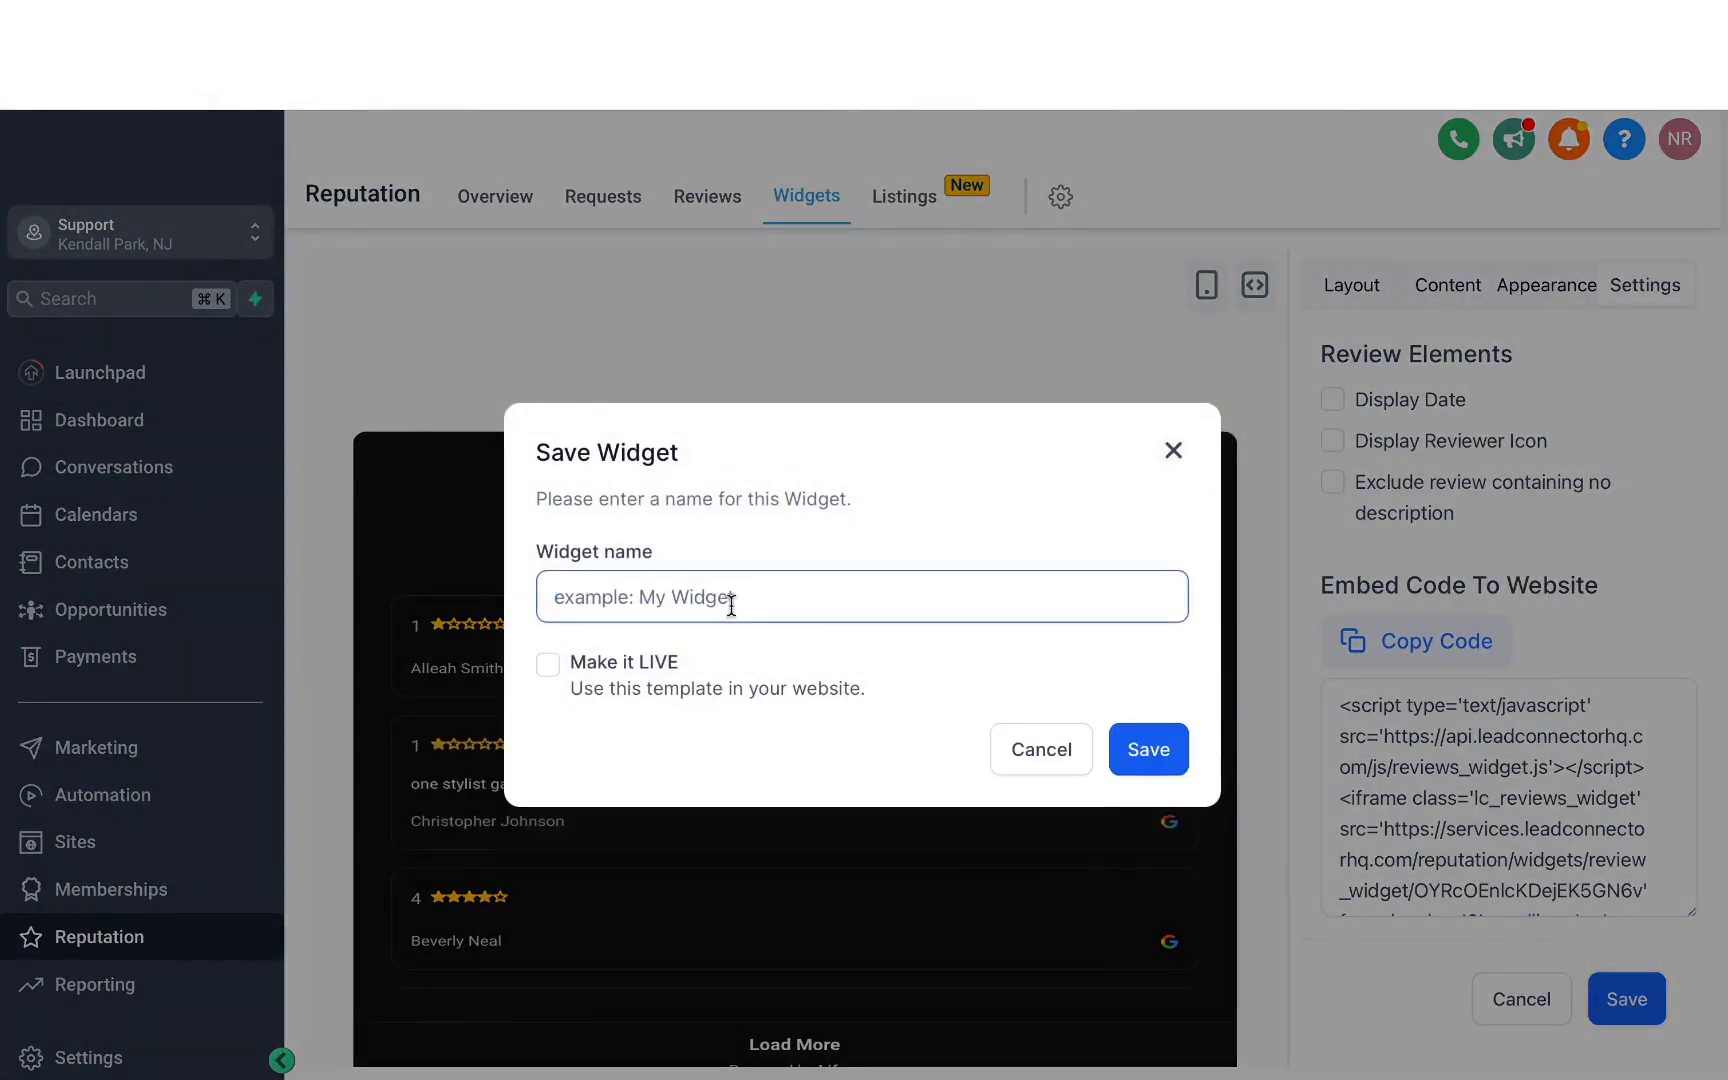
type("Google review widget")
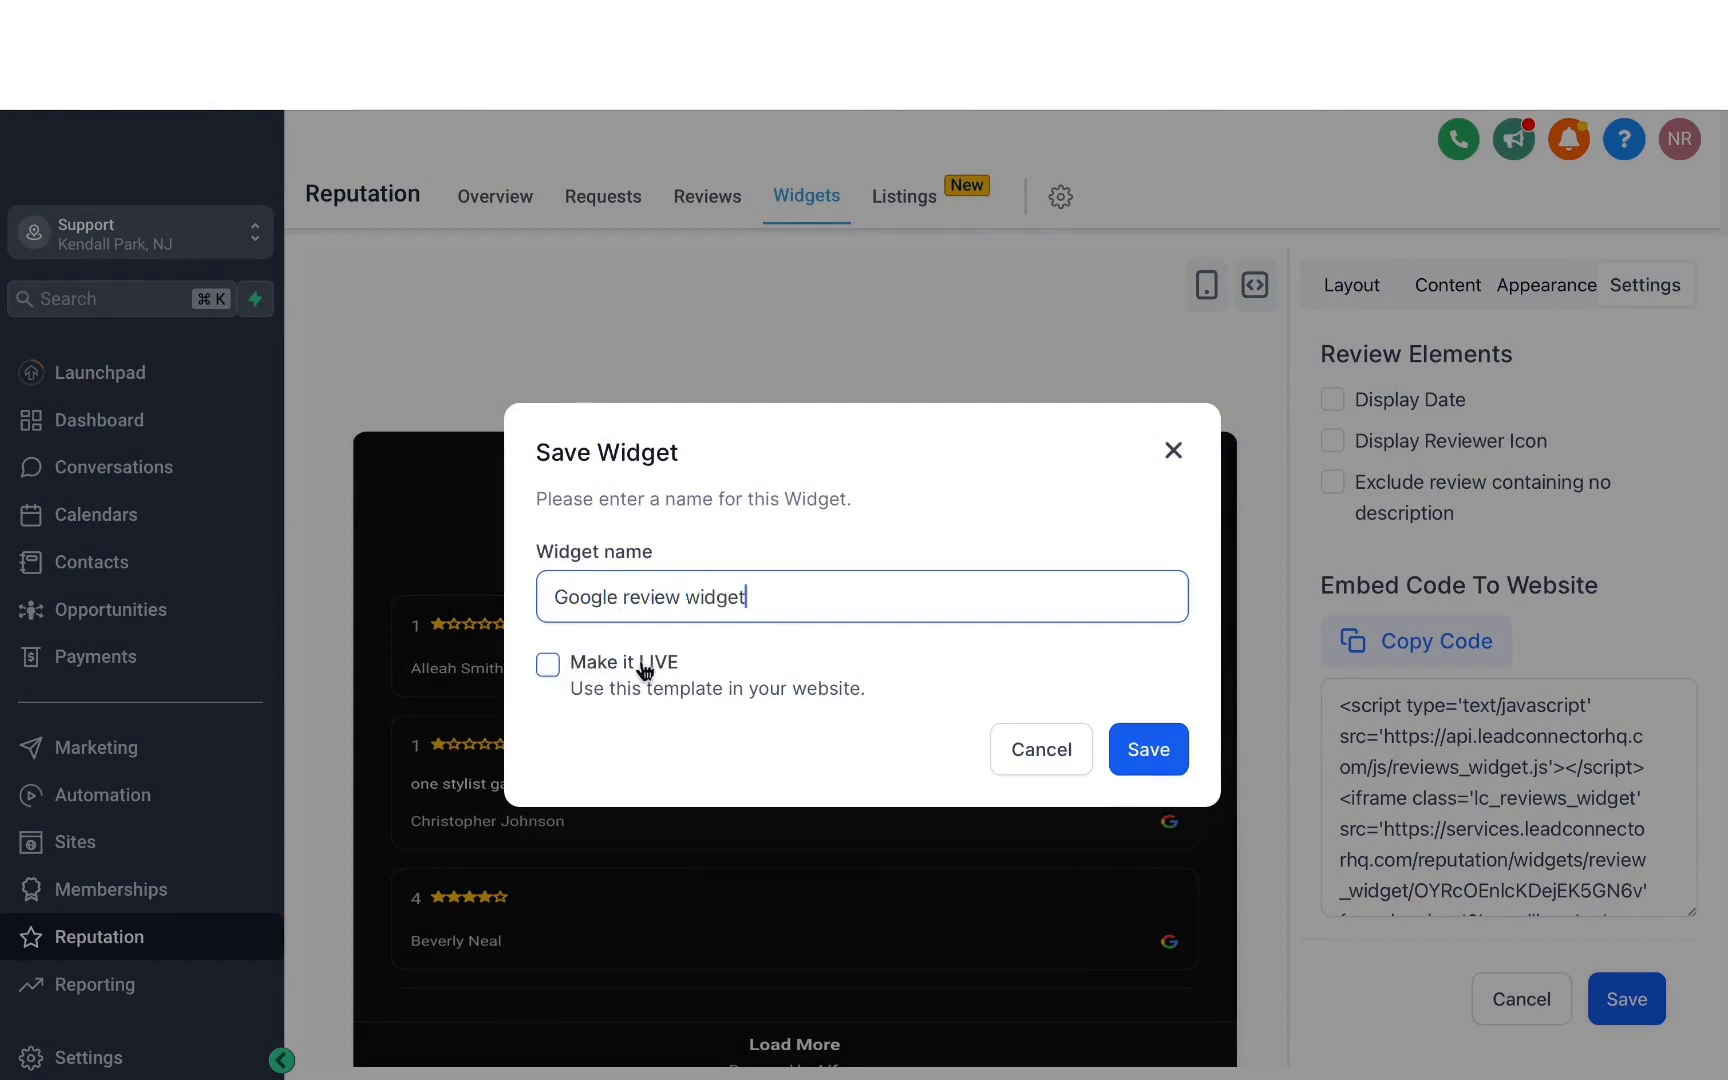
left_click(1150, 752)
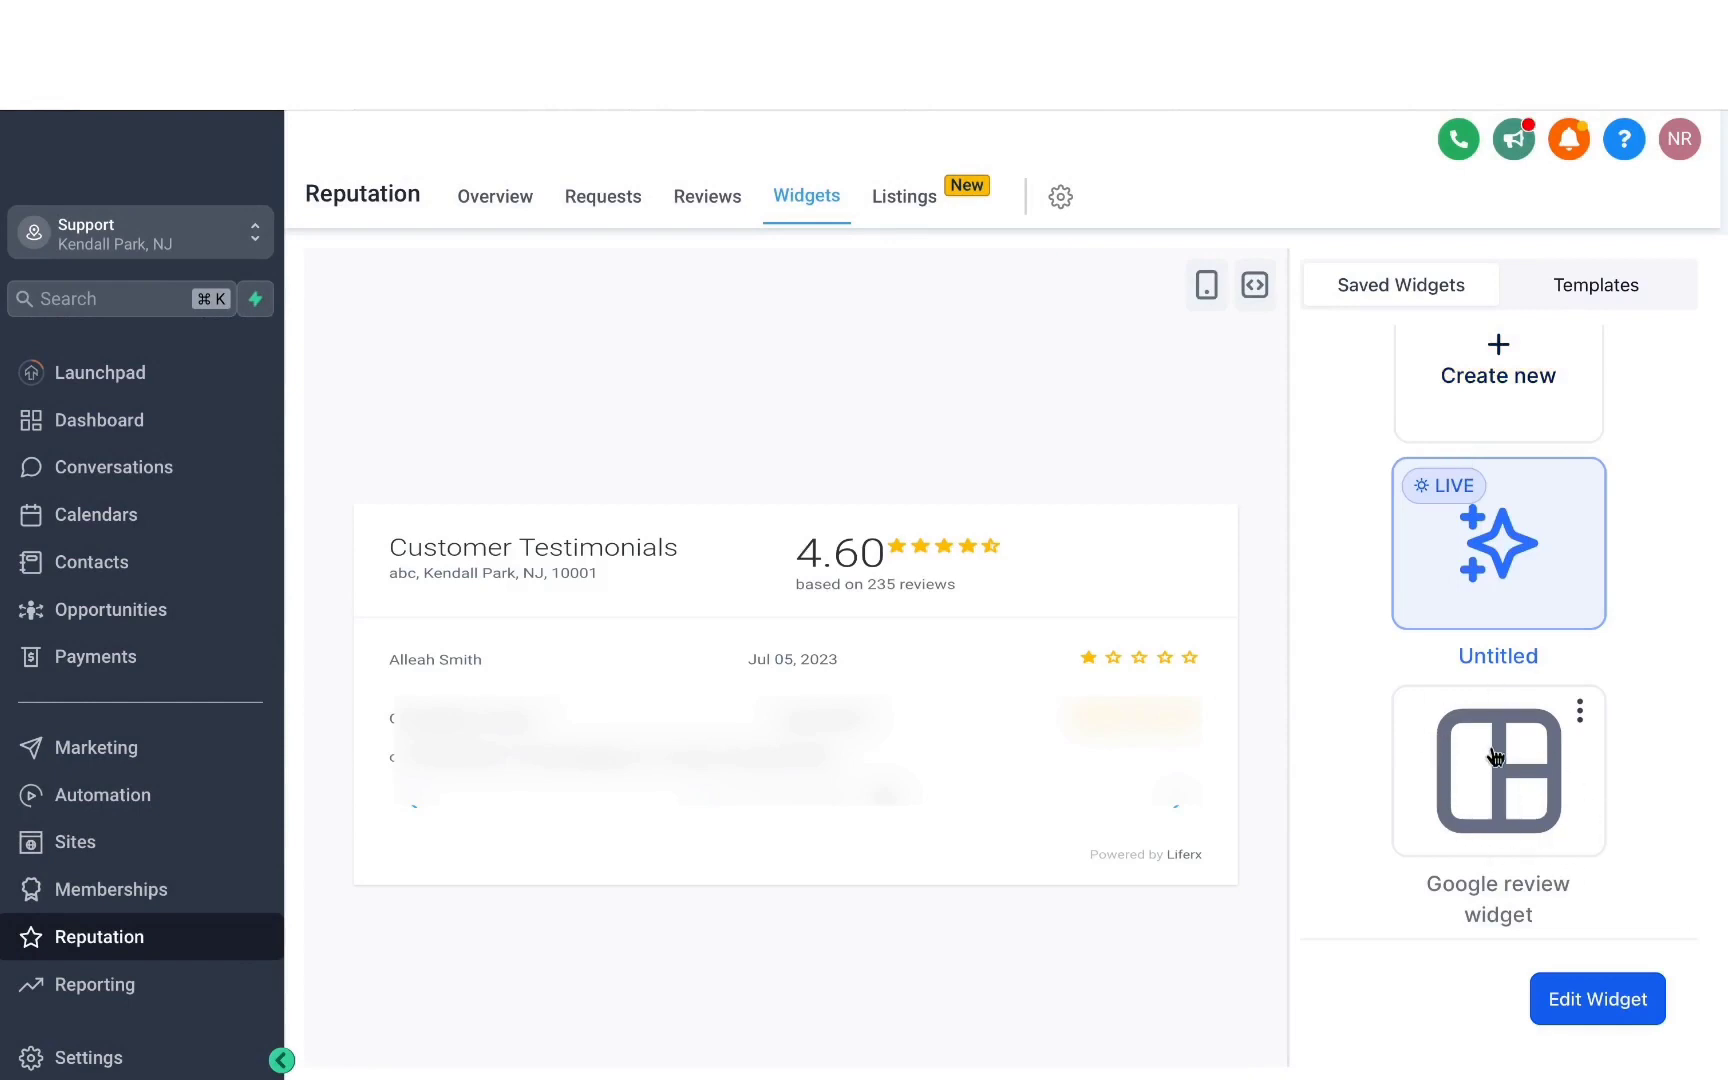
scroll(1472, 612, "up", 2)
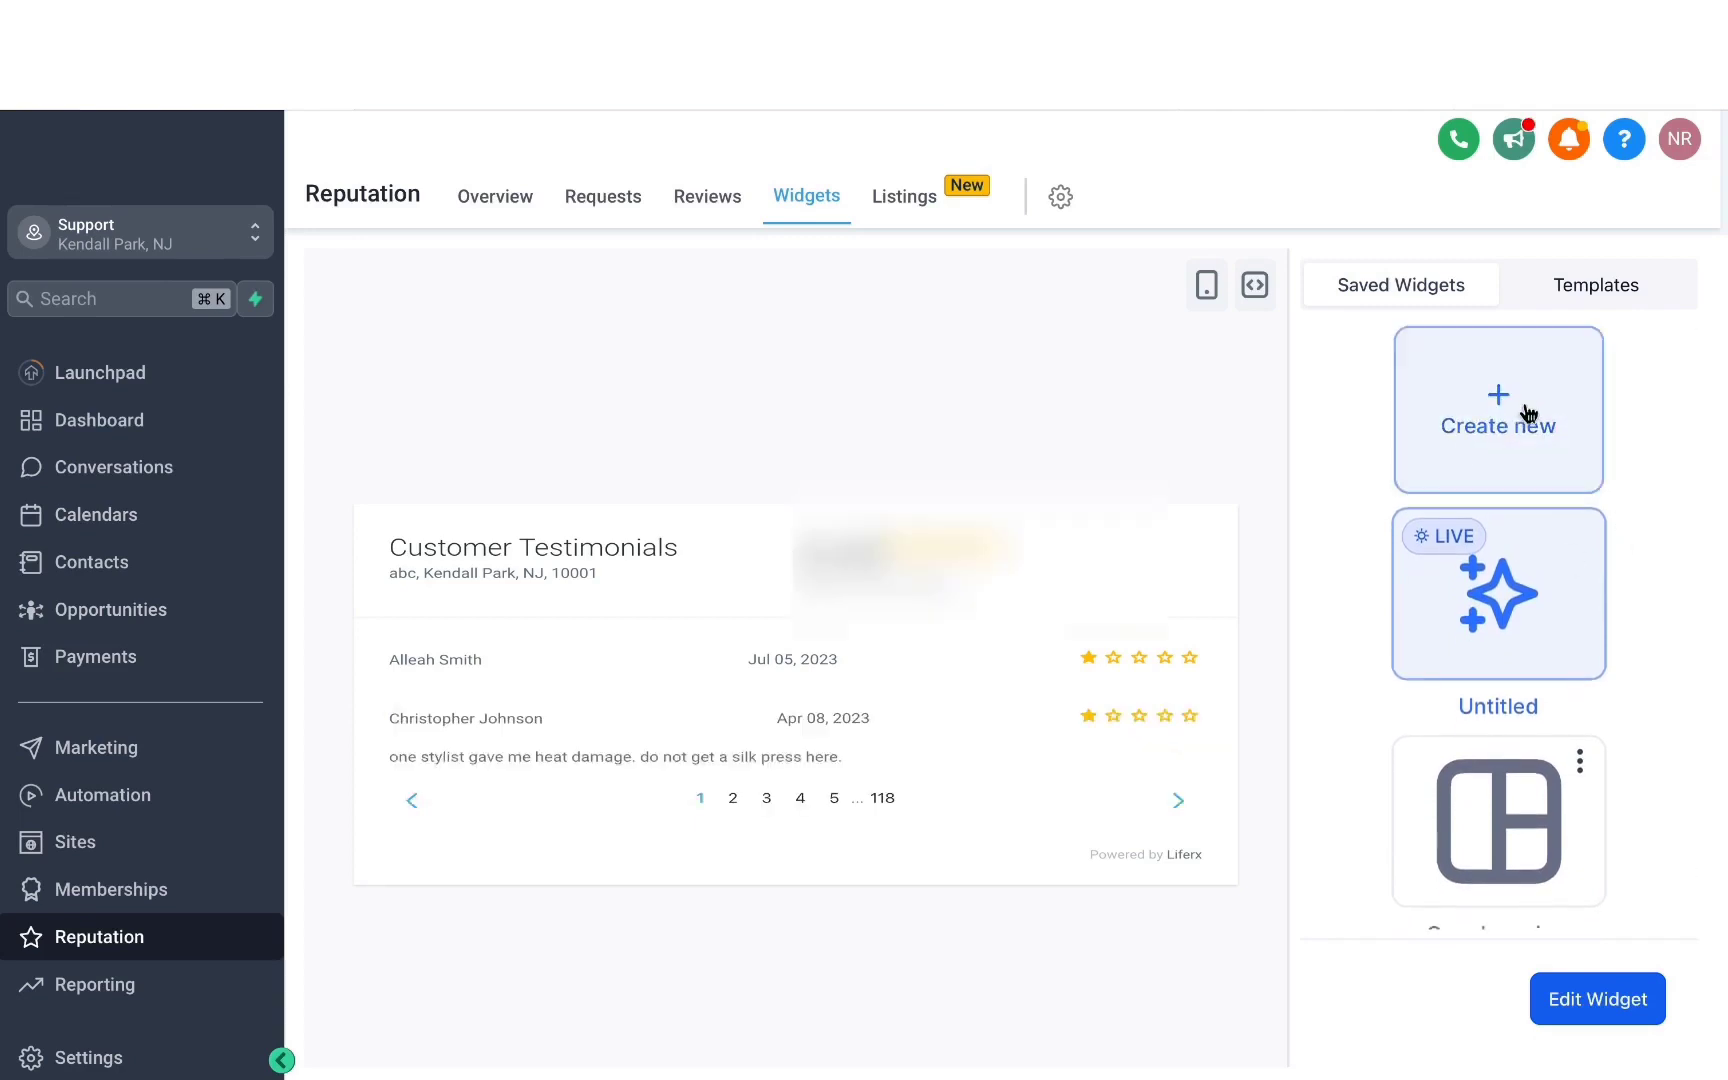
Open the Listings tab to view online listings on sites like Facebook, Yelp and Bing.
left_click(908, 197)
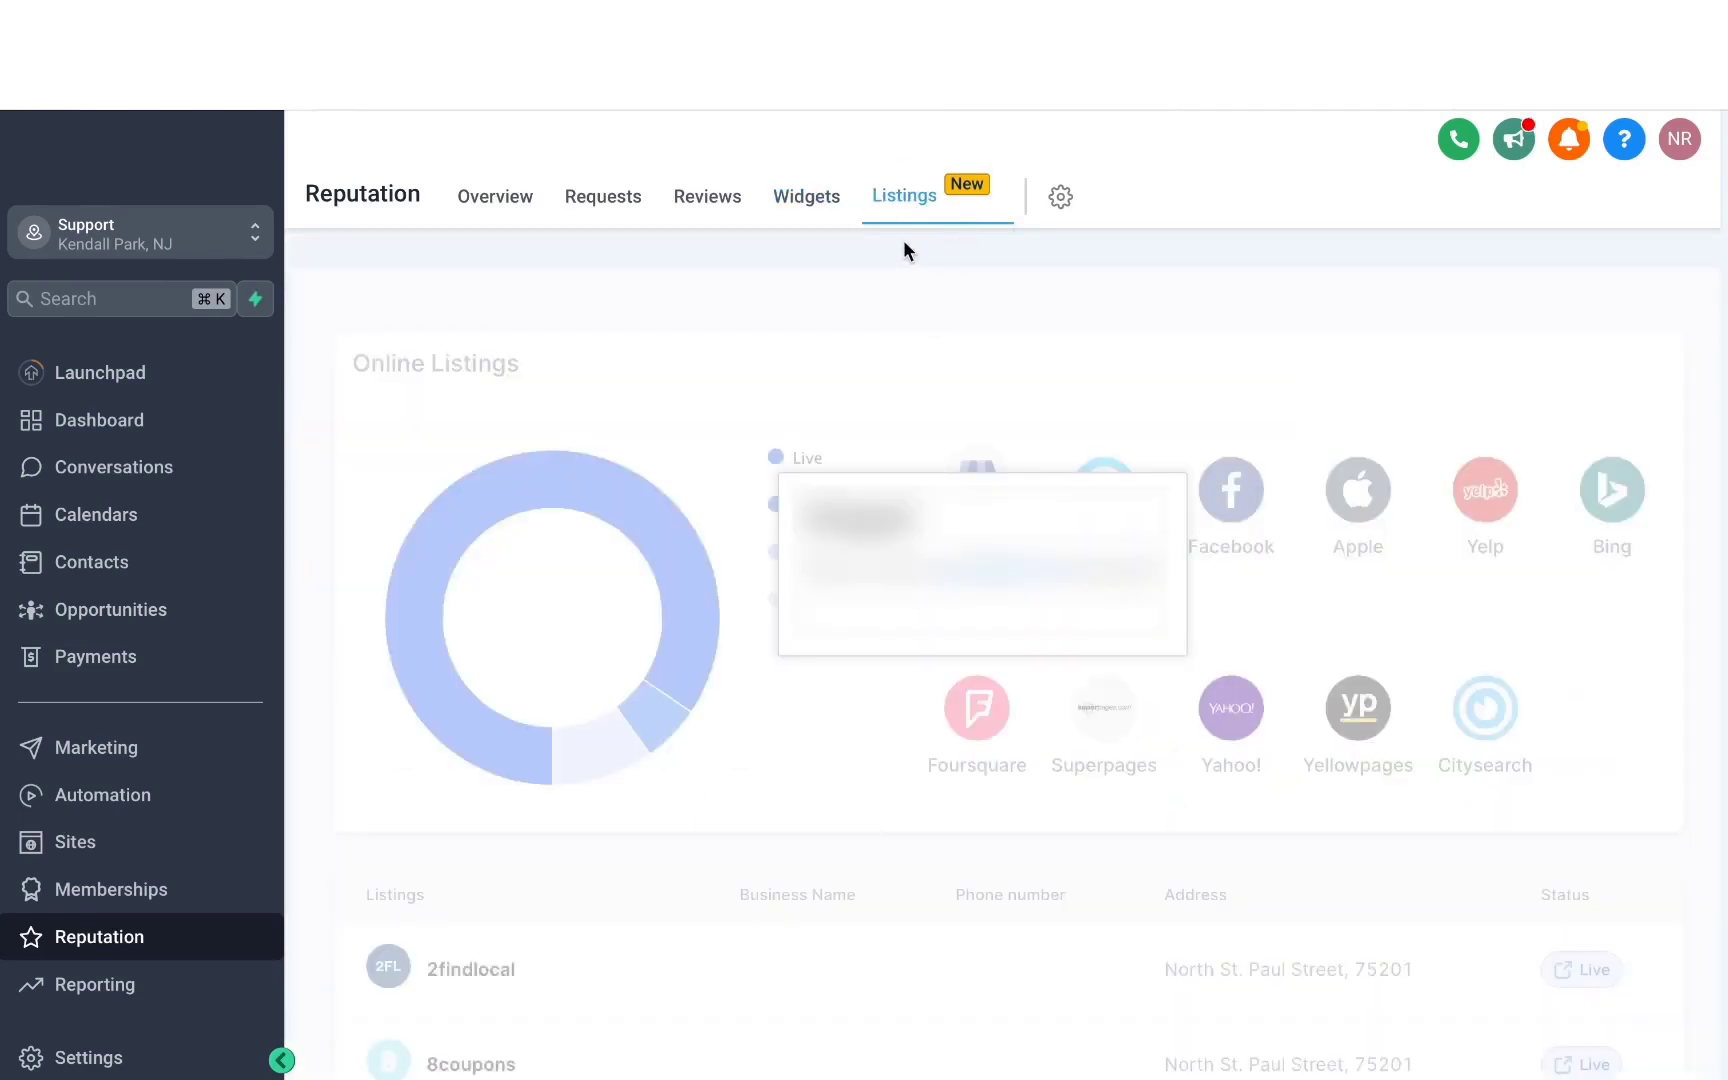